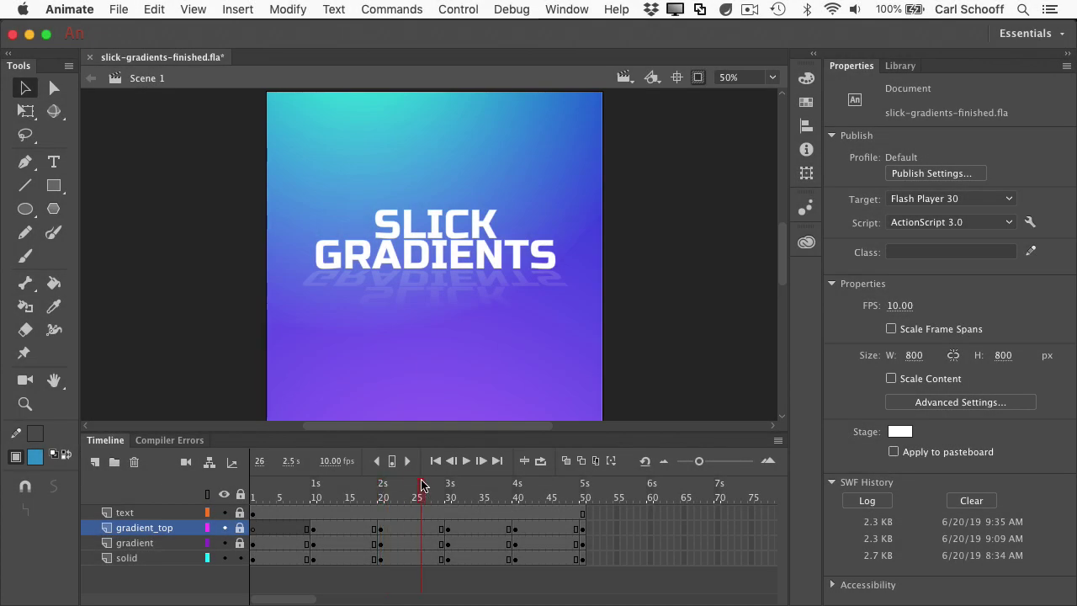
# - Scrub the timeline from about frame 26 to 33 to preview the animated gradients
pyautogui.moveTo(423, 485); pyautogui.dragTo(448, 494)
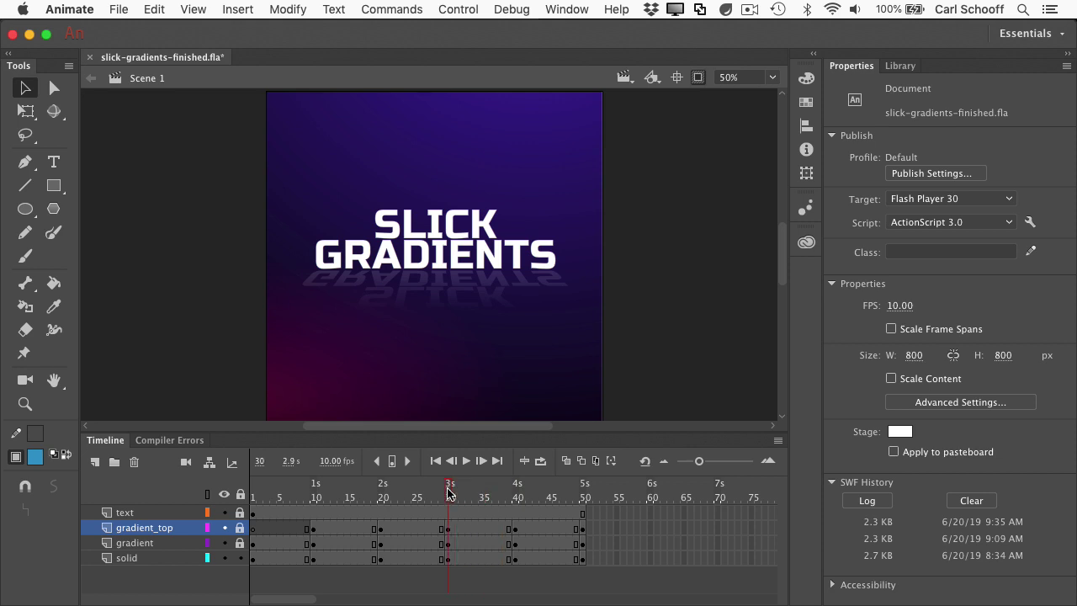
# - Tint the solid instance magenta #990066, turn off stage clipping, and zoom out to 25%
pyautogui.click(564, 389)
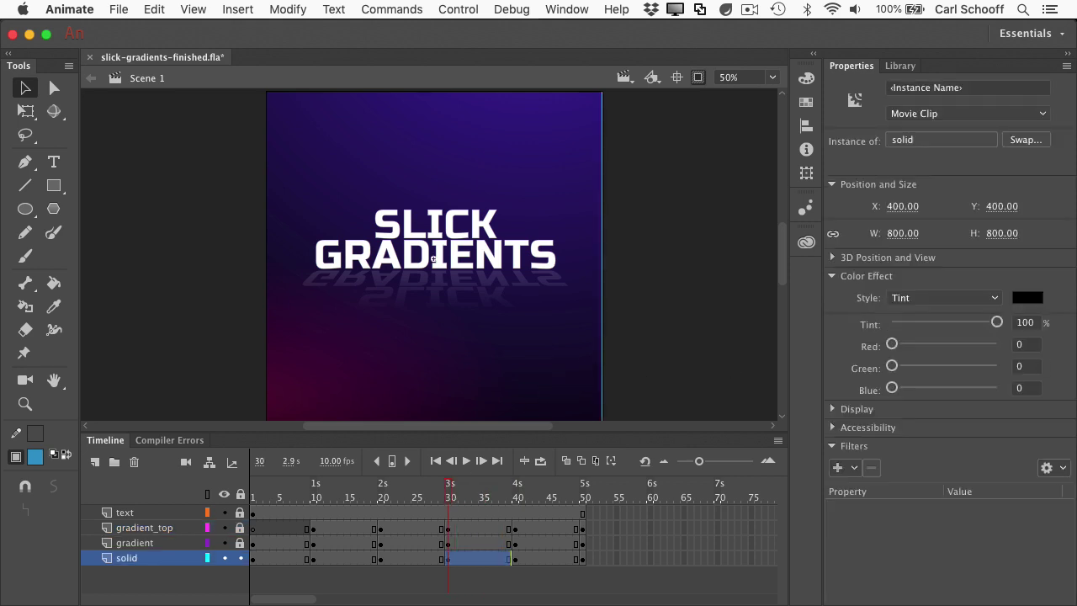
pyautogui.click(1026, 297)
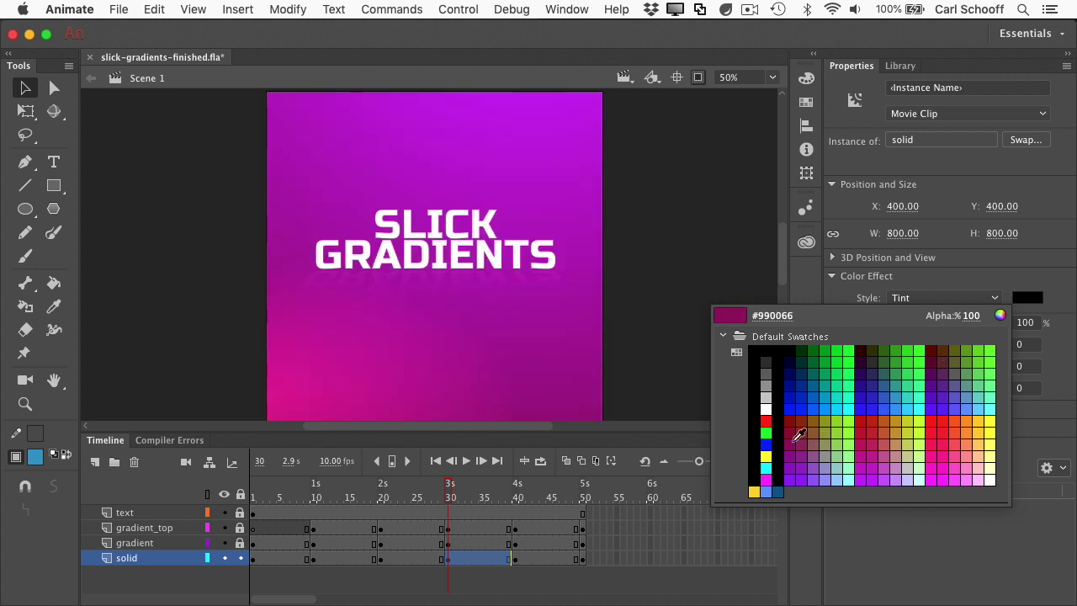
pyautogui.click(794, 436)
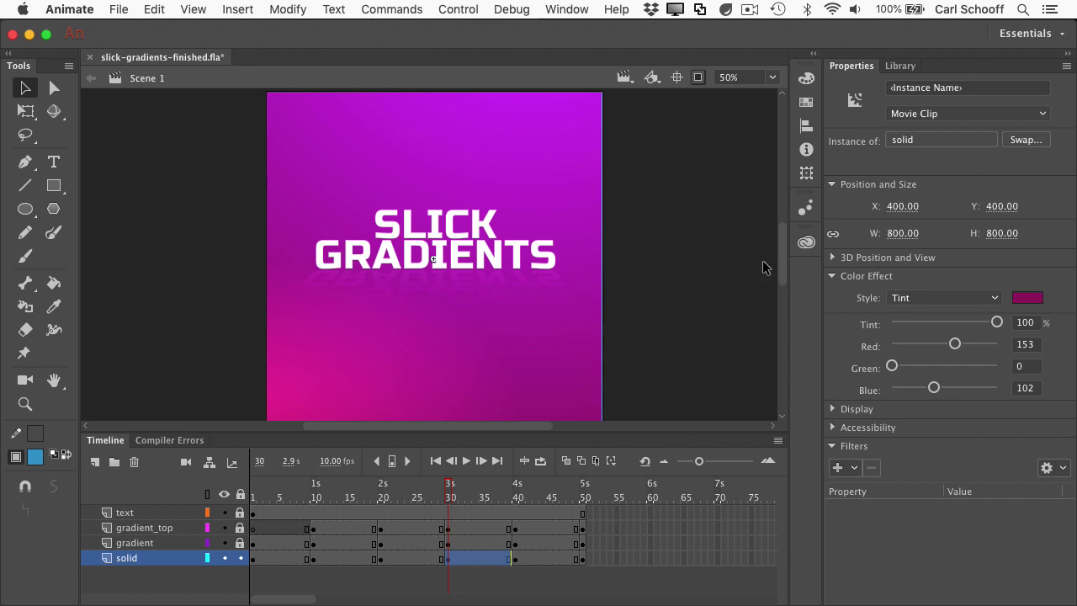
pyautogui.click(697, 77)
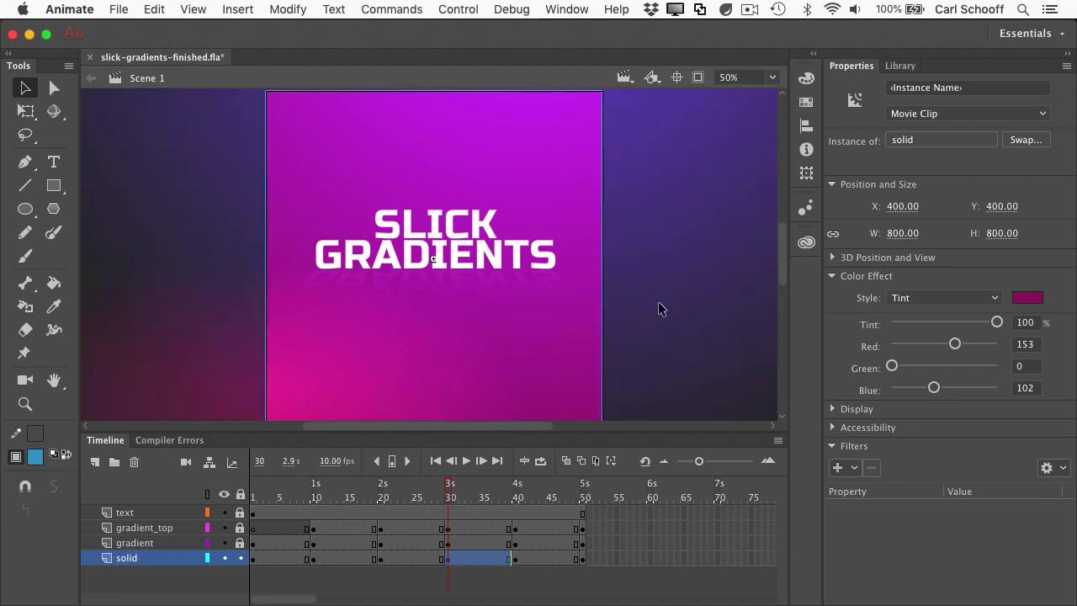
pyautogui.press('super+minus')
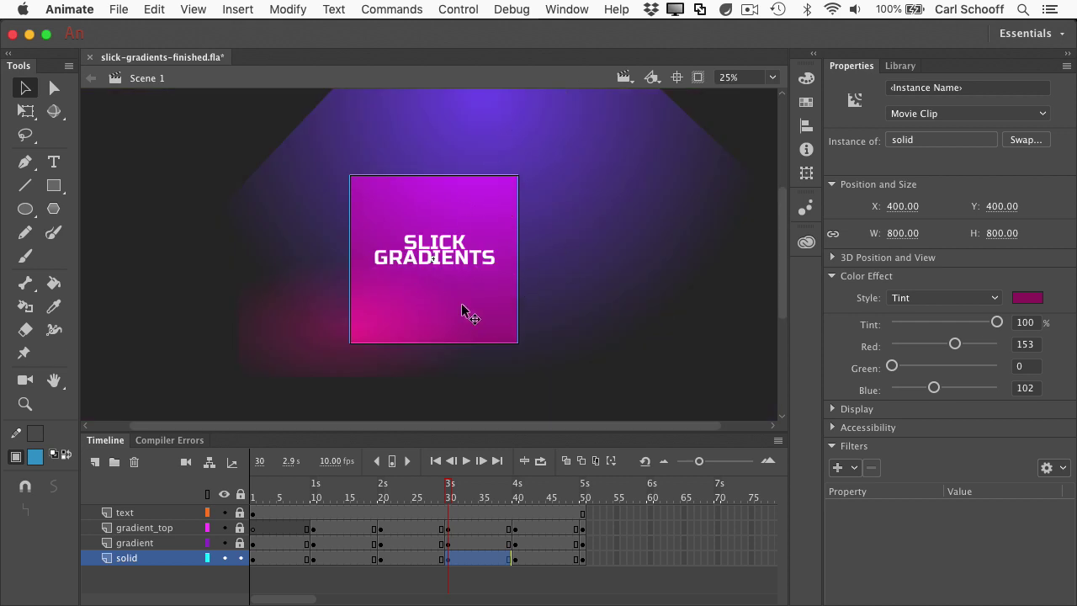
# - Unlock all layers, move gradient_top lower-right, and tint it lime green #CCFF00
pyautogui.click(241, 494)
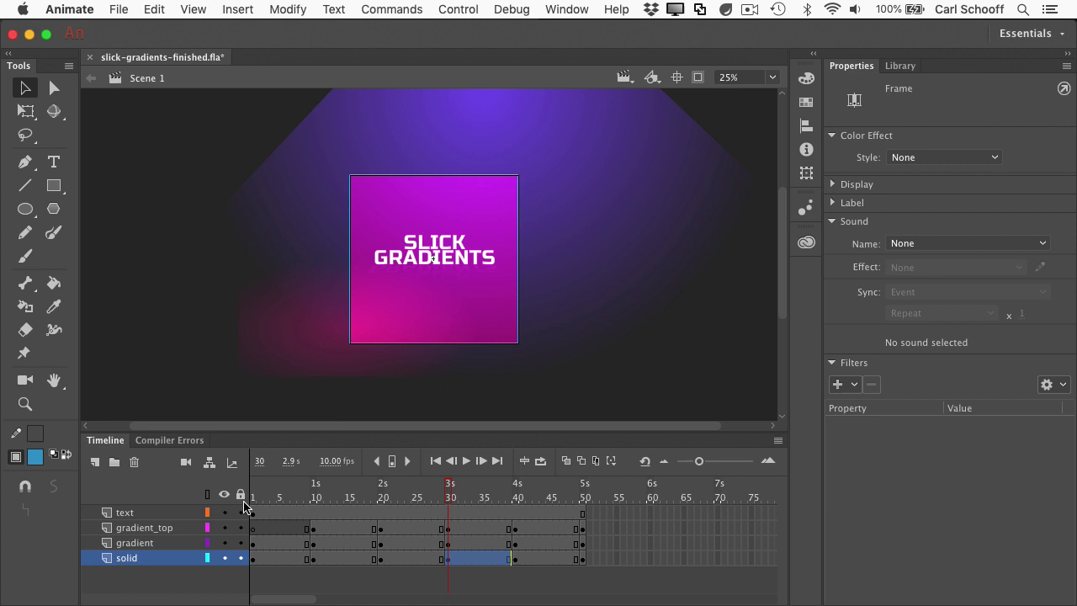
pyautogui.click(484, 177)
pyautogui.moveTo(484, 177); pyautogui.dragTo(517, 214)
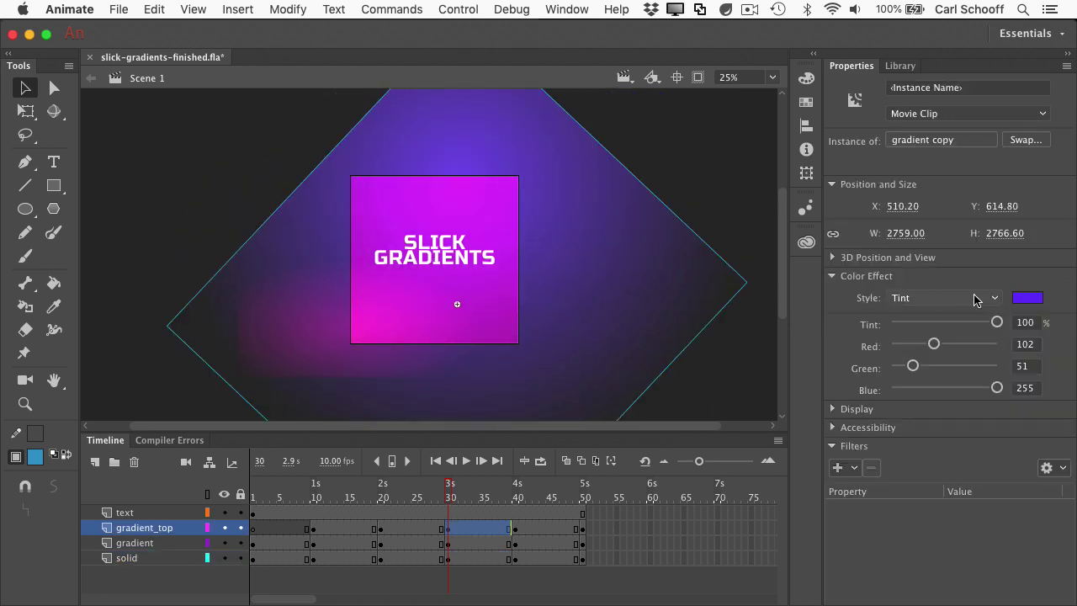
pyautogui.click(1028, 298)
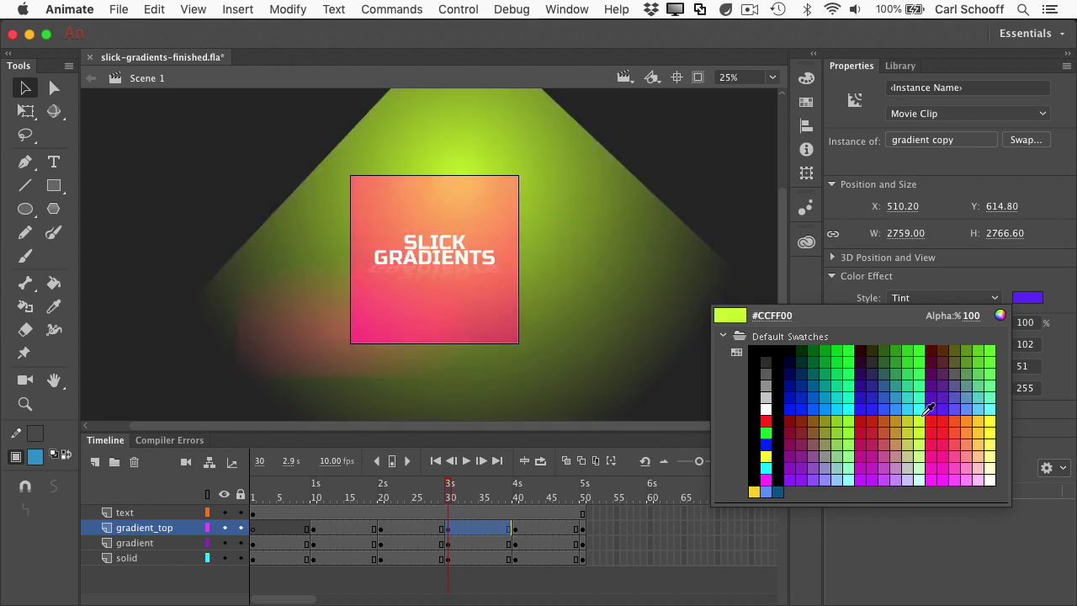
pyautogui.click(925, 412)
# - Re-enable clipping outside the stage, zoom to 50%, and centre the artwork in view
pyautogui.click(698, 77)
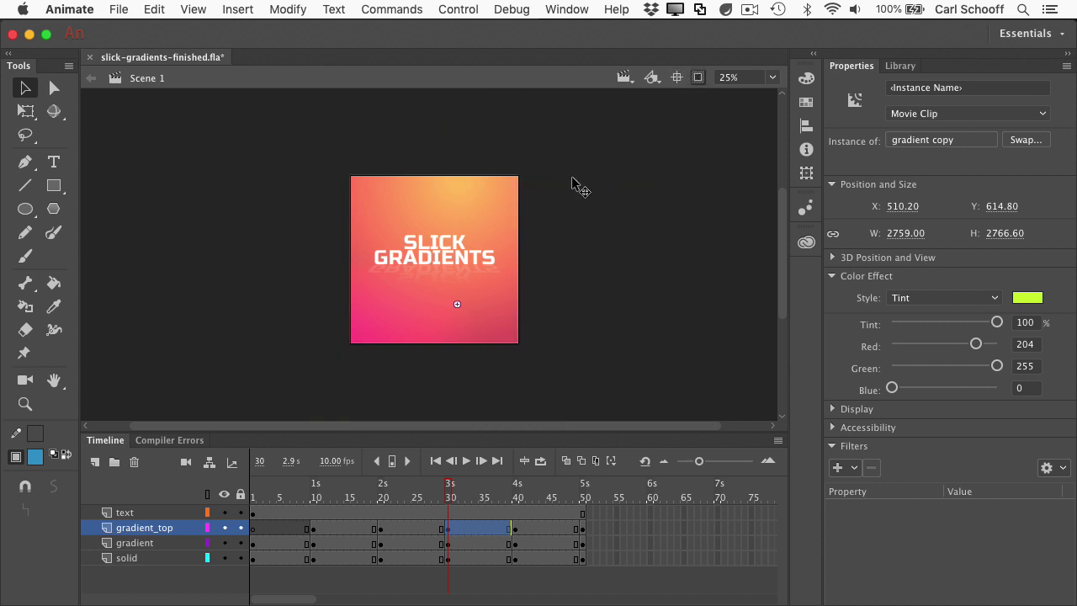
pyautogui.press('super+equal')
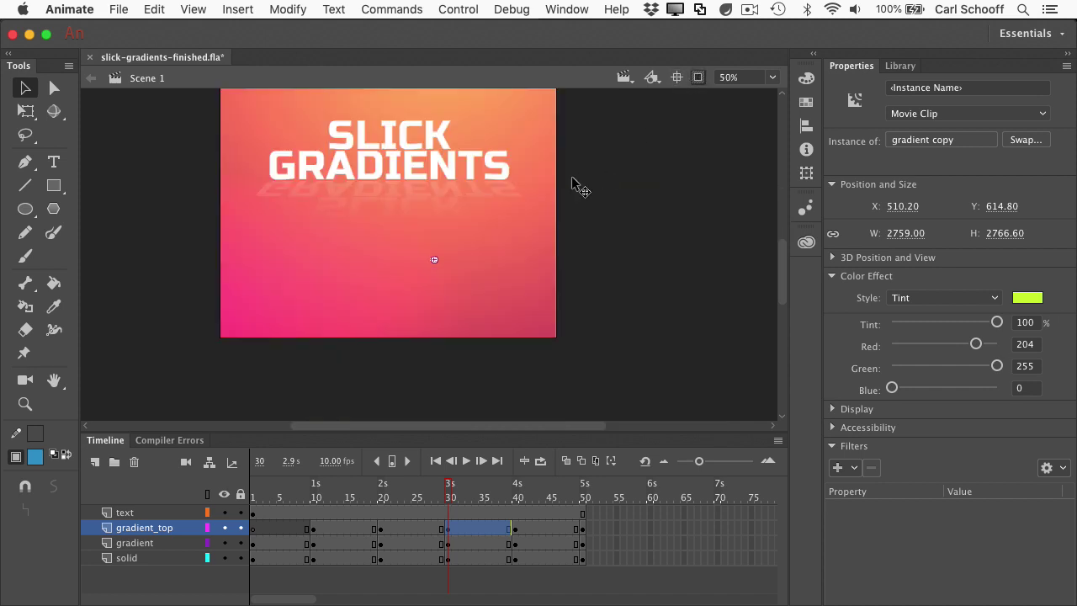
pyautogui.moveTo(385, 206); pyautogui.dragTo(437, 294)
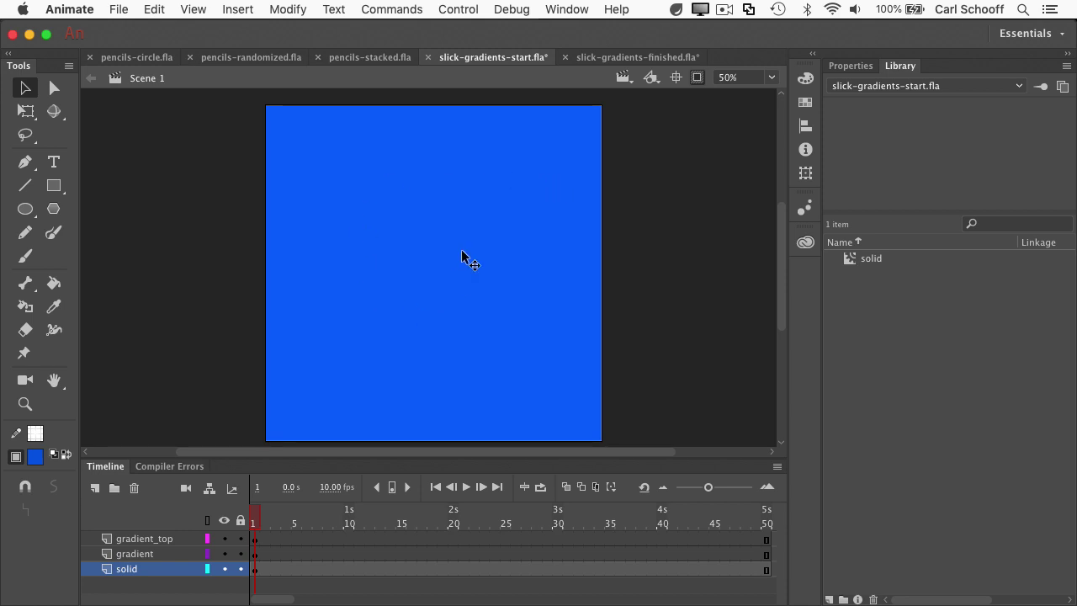
# - Inside the solid symbol, change the square's blue fill to a radial gradient
pyautogui.doubleClick(570, 167)
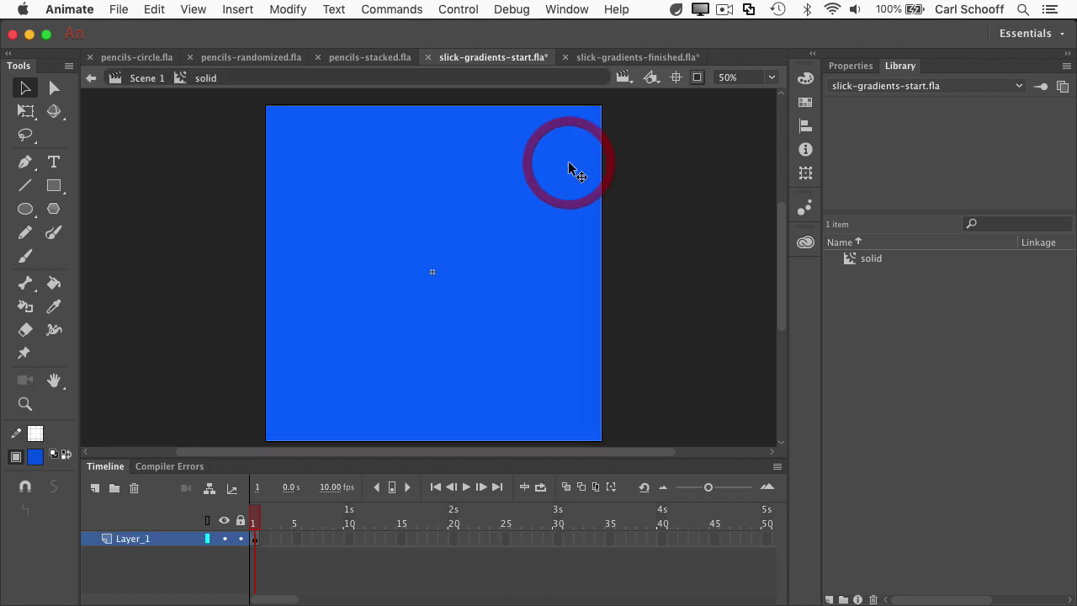
pyautogui.click(500, 193)
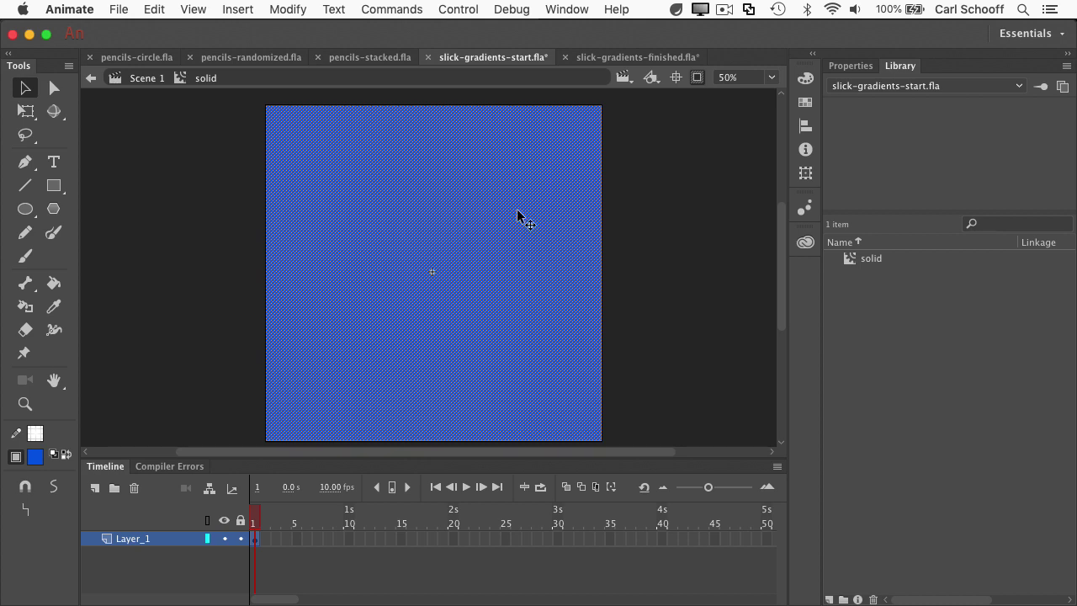
pyautogui.click(806, 80)
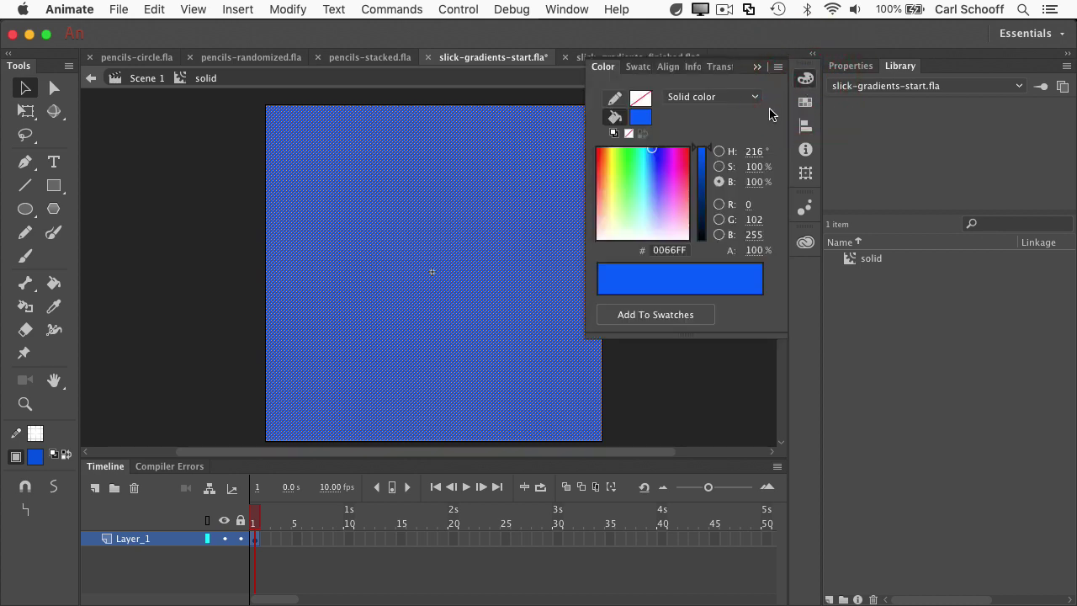
pyautogui.click(640, 117)
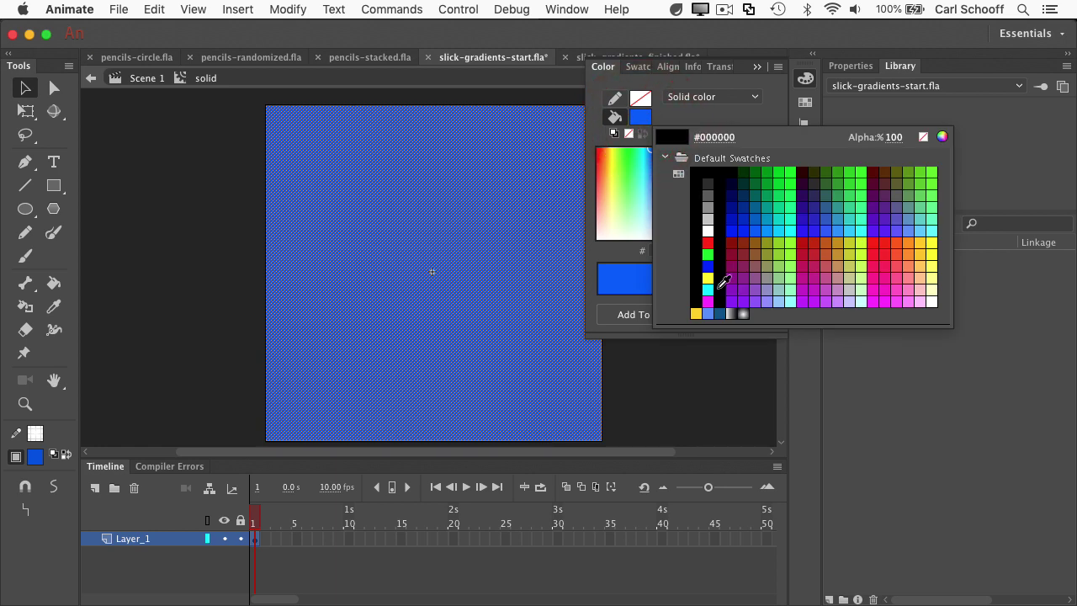
pyautogui.click(745, 313)
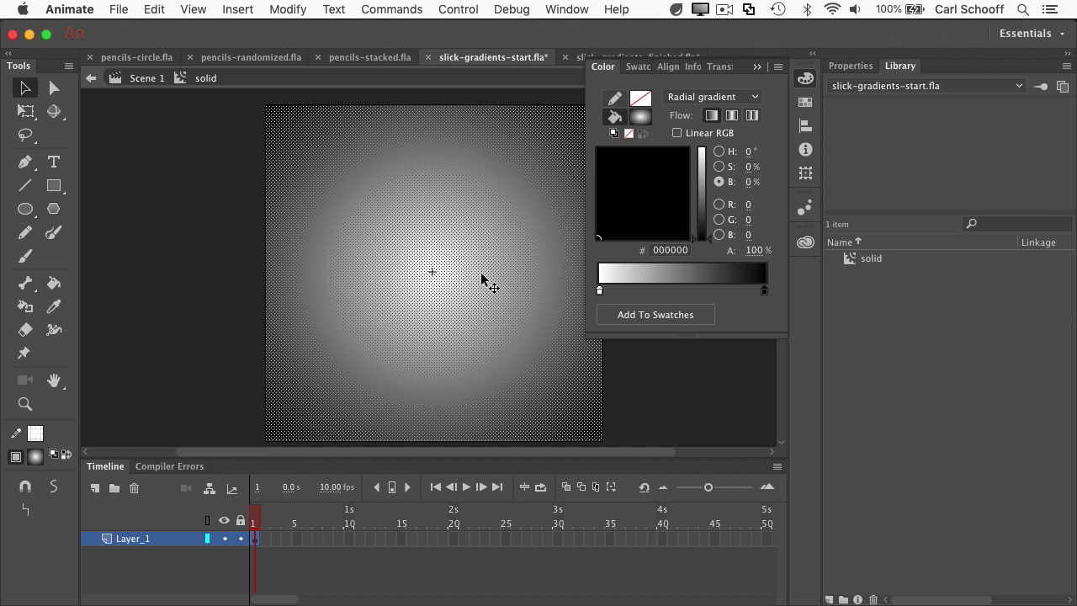
# - Set the inner gradient stop to #0099CC and the outer stop to a darkened blue
pyautogui.click(600, 291)
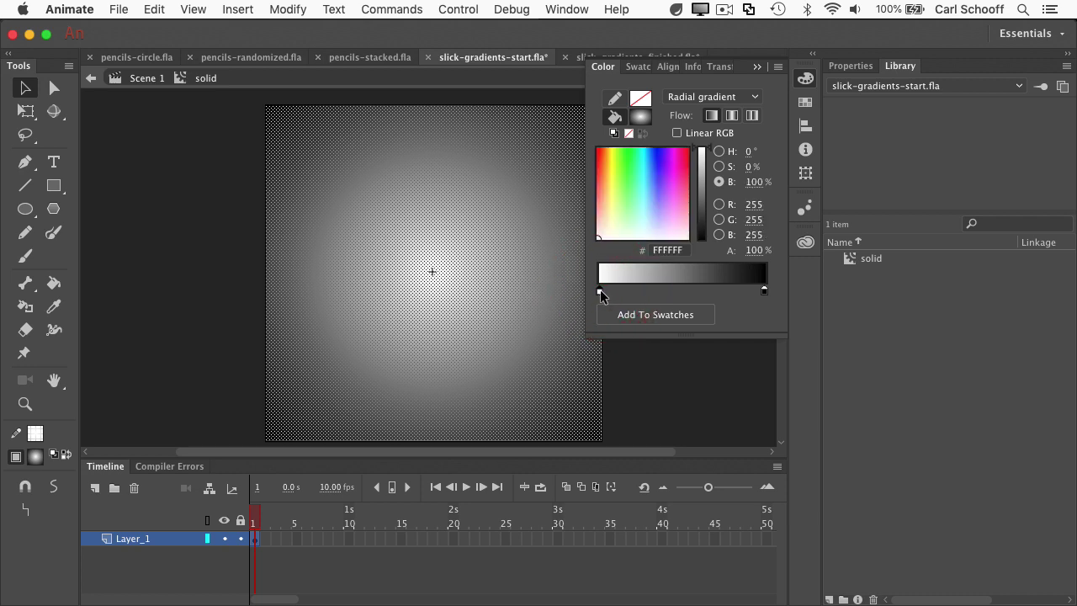
pyautogui.click(599, 291)
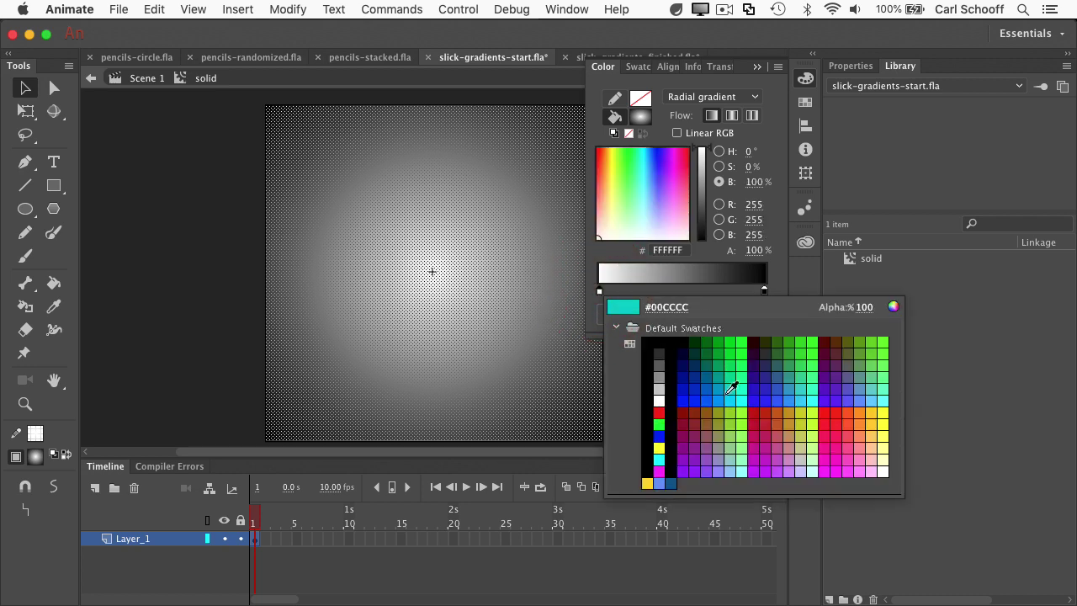
pyautogui.click(717, 389)
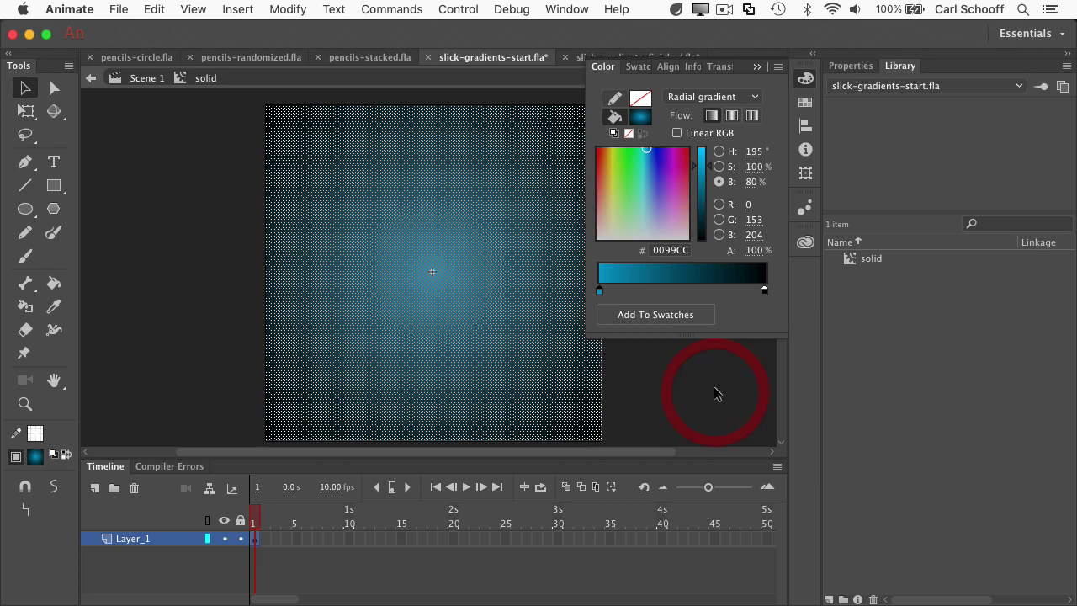
pyautogui.click(765, 292)
pyautogui.click(766, 292)
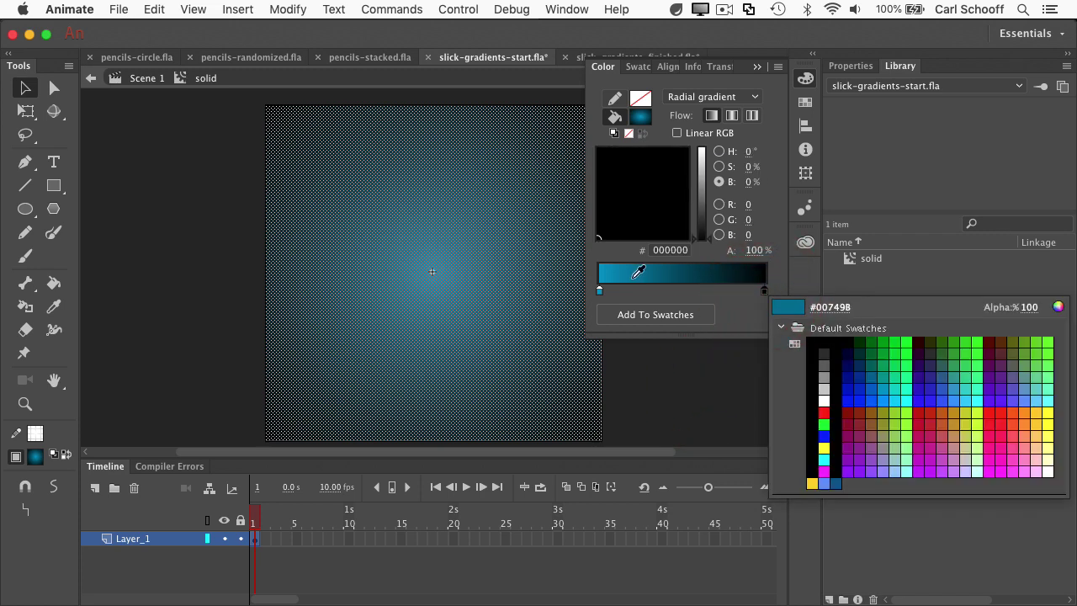
pyautogui.click(603, 277)
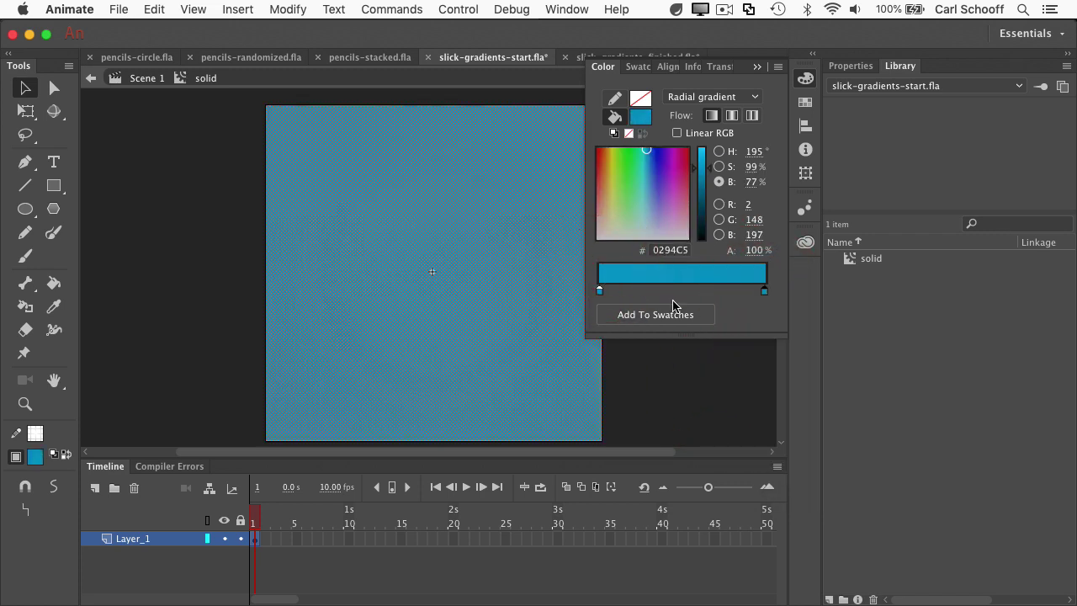
pyautogui.click(765, 292)
pyautogui.moveTo(710, 173); pyautogui.dragTo(710, 188)
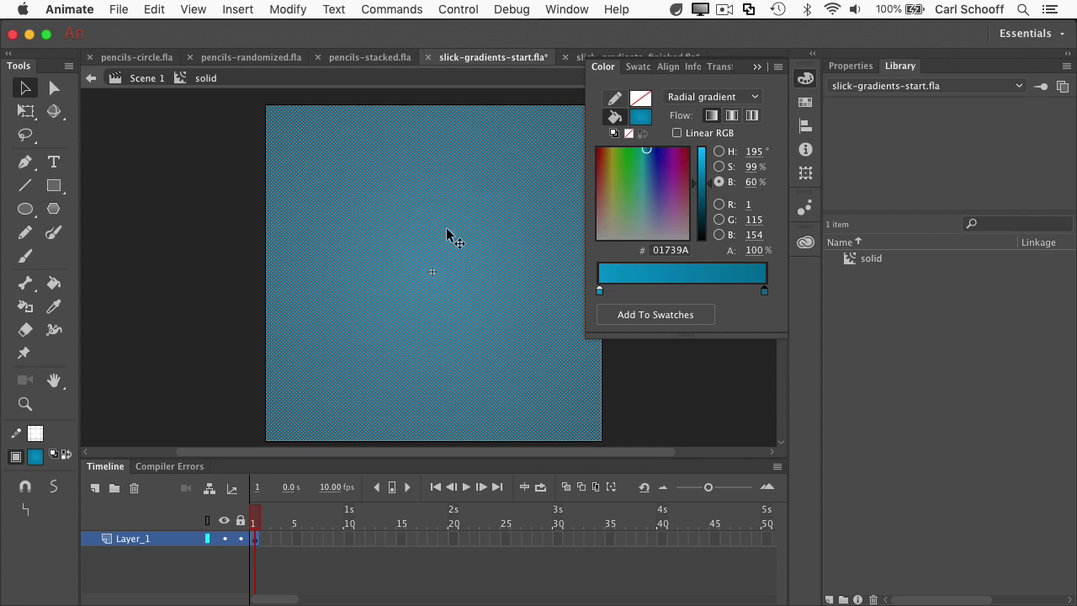
# - Lower the outer stop's brightness to about 42%, giving #00506A
pyautogui.press('super+shift+e')
pyautogui.moveTo(694, 188)
pyautogui.mouseDown()
pyautogui.moveTo(696, 207)
pyautogui.moveTo(696, 170)
pyautogui.moveTo(697, 207)
pyautogui.mouseUp()
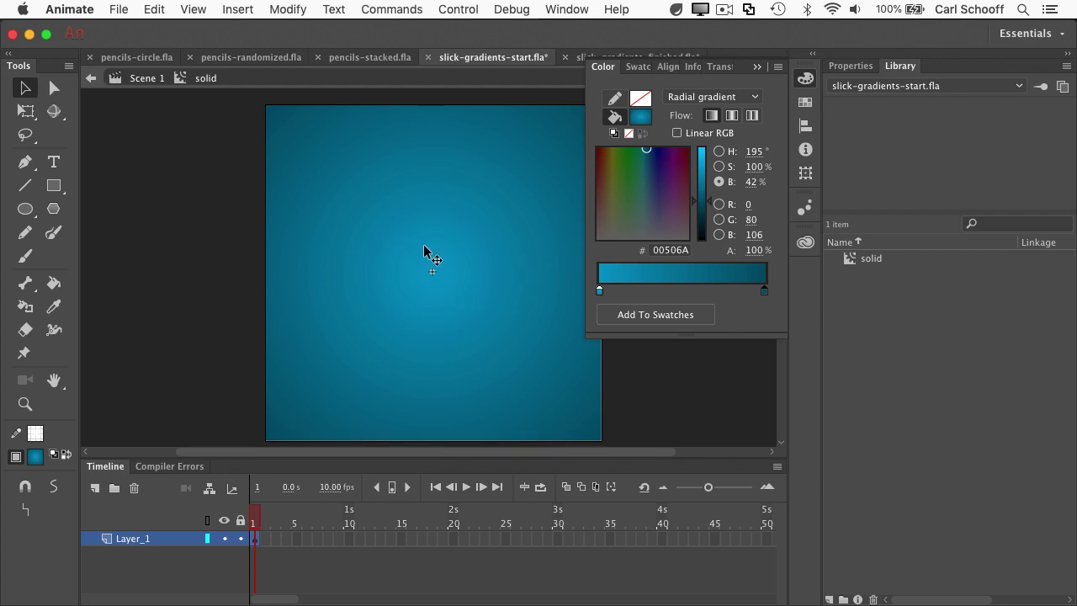
# - With Gradient Transform, move the radial centre down-left, widen it horizontally, and rotate slightly
pyautogui.press('f')
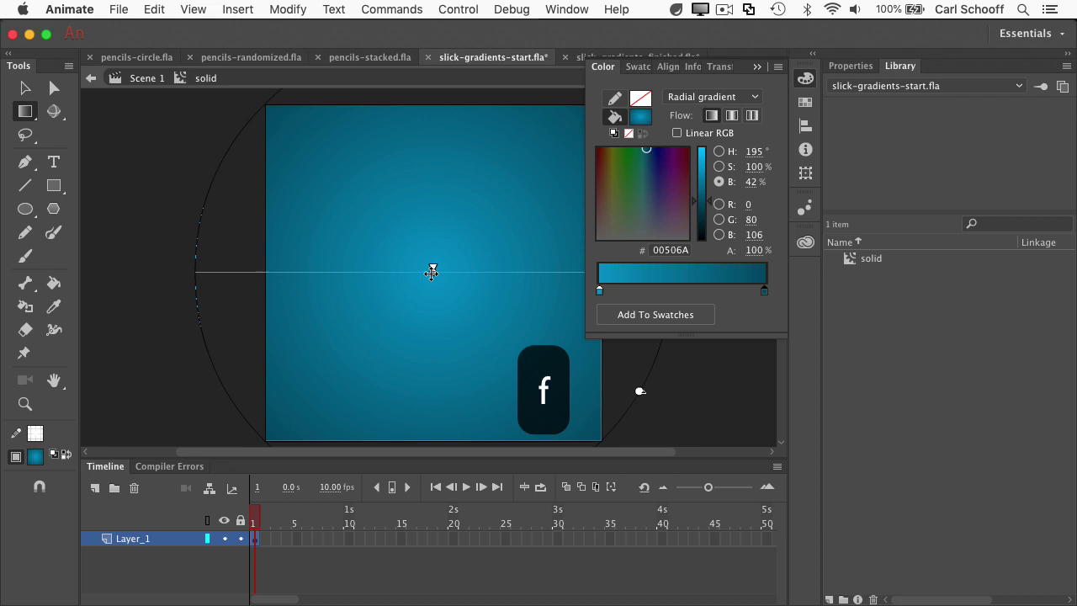
pyautogui.moveTo(431, 272); pyautogui.dragTo(385, 323)
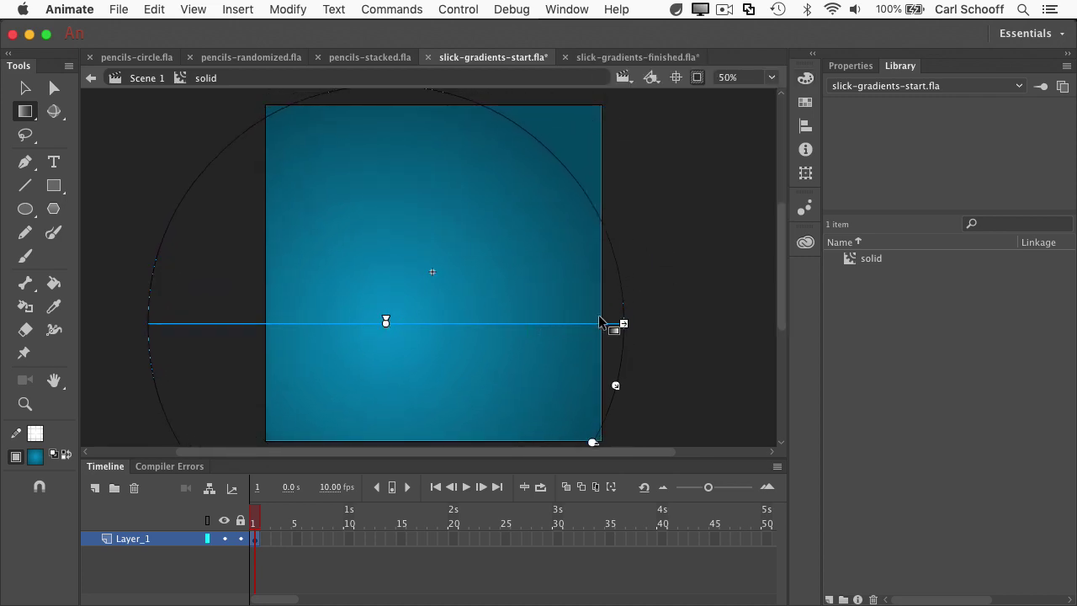
pyautogui.moveTo(632, 323); pyautogui.dragTo(679, 323)
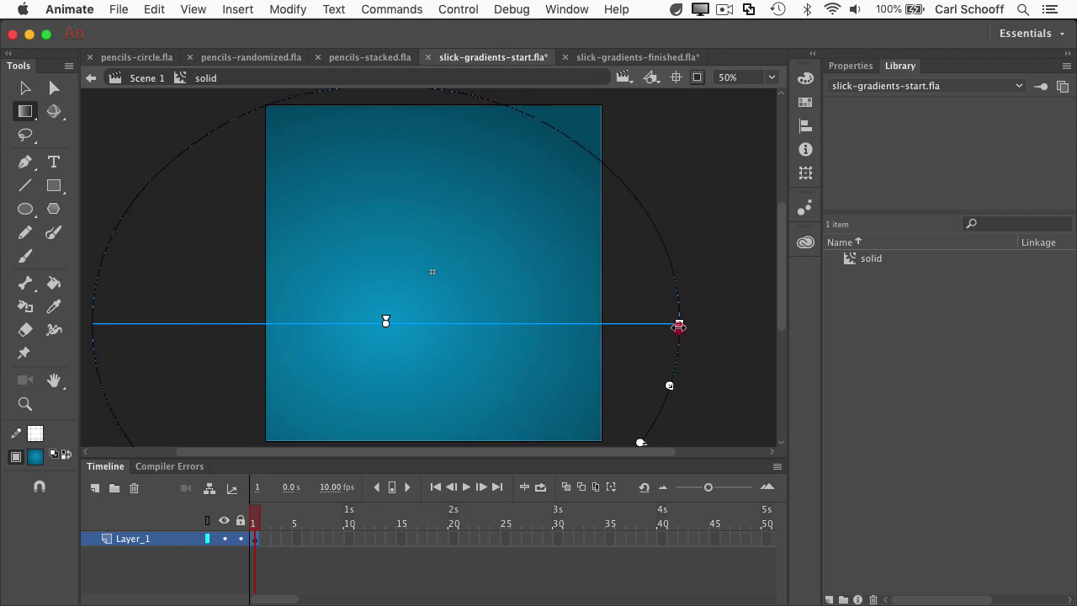
pyautogui.moveTo(641, 443); pyautogui.dragTo(690, 413)
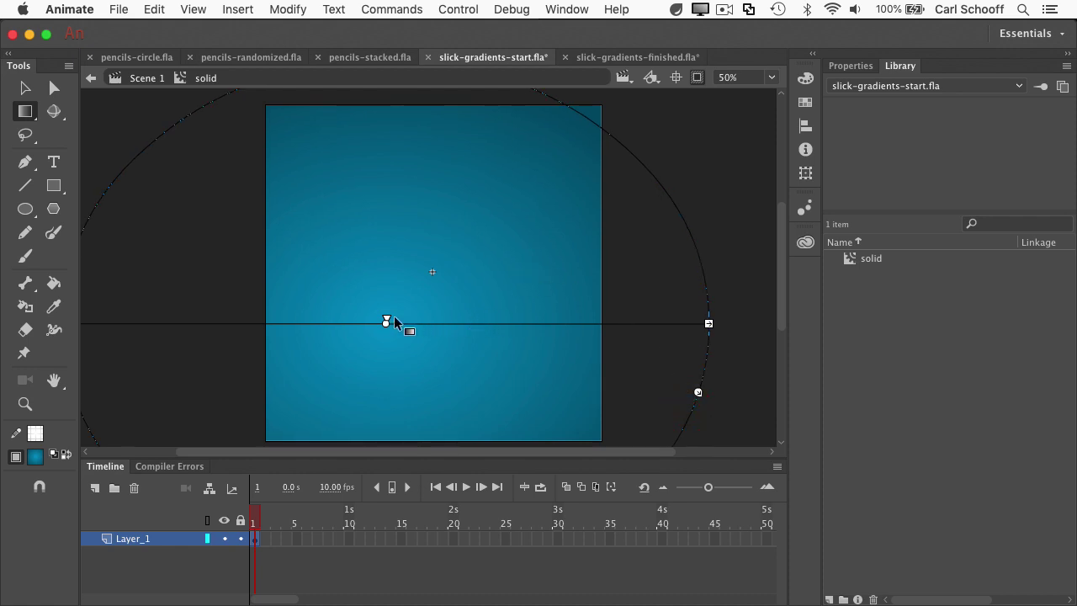
pyautogui.moveTo(387, 322); pyautogui.dragTo(378, 329)
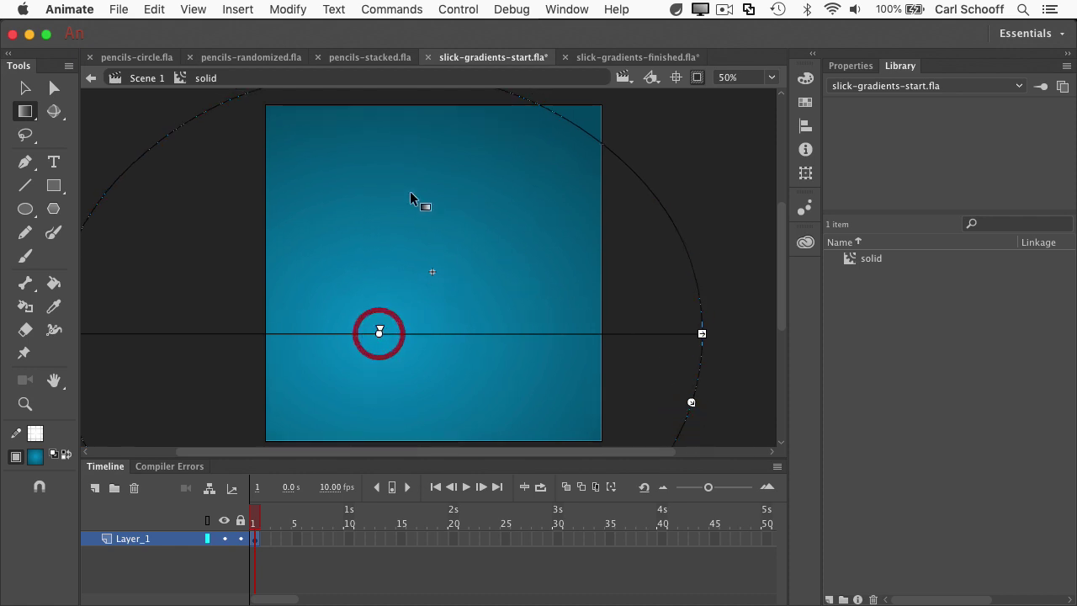
# - Return to Scene 1, clear the selection, and switch to the Selection tool
pyautogui.click(142, 77)
pyautogui.click(151, 180)
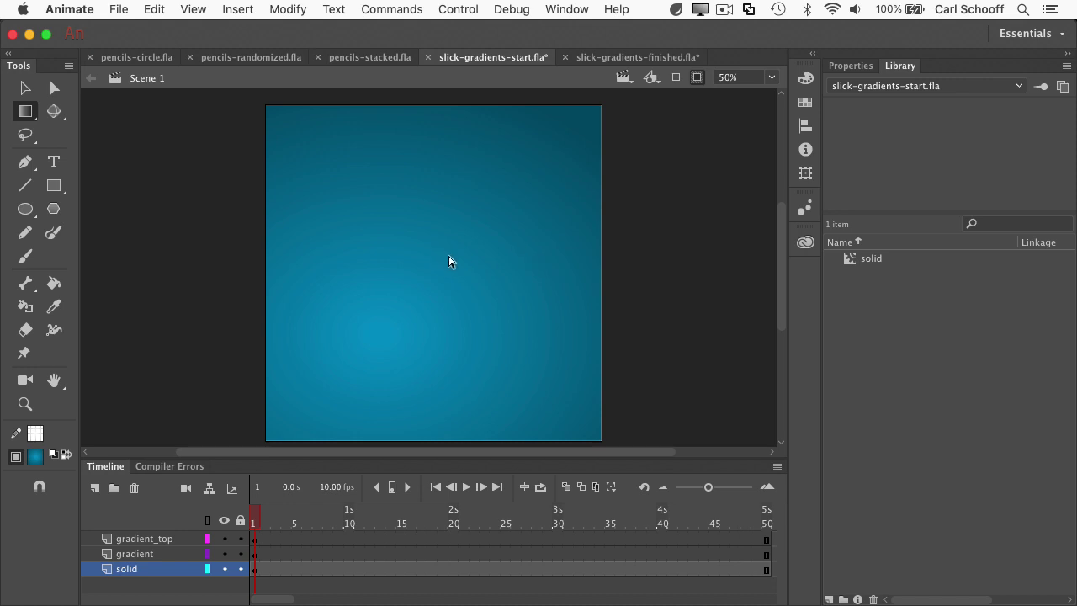
pyautogui.click(26, 87)
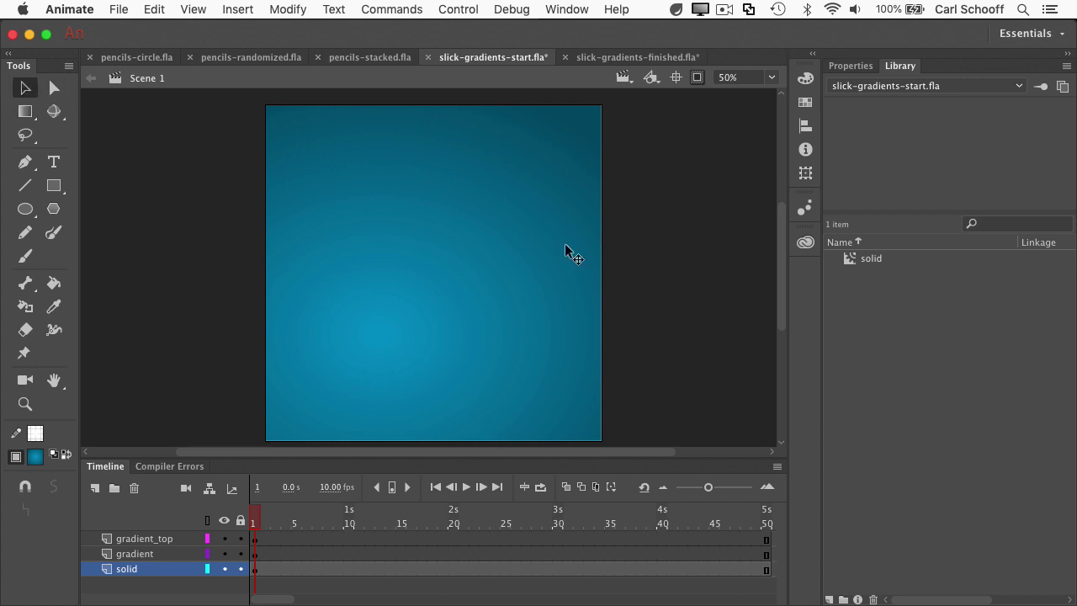
# - Recolour the solid gradient to #993300 at the centre and #722807 at the edge, then return to Scene 1
pyautogui.doubleClick(541, 206)
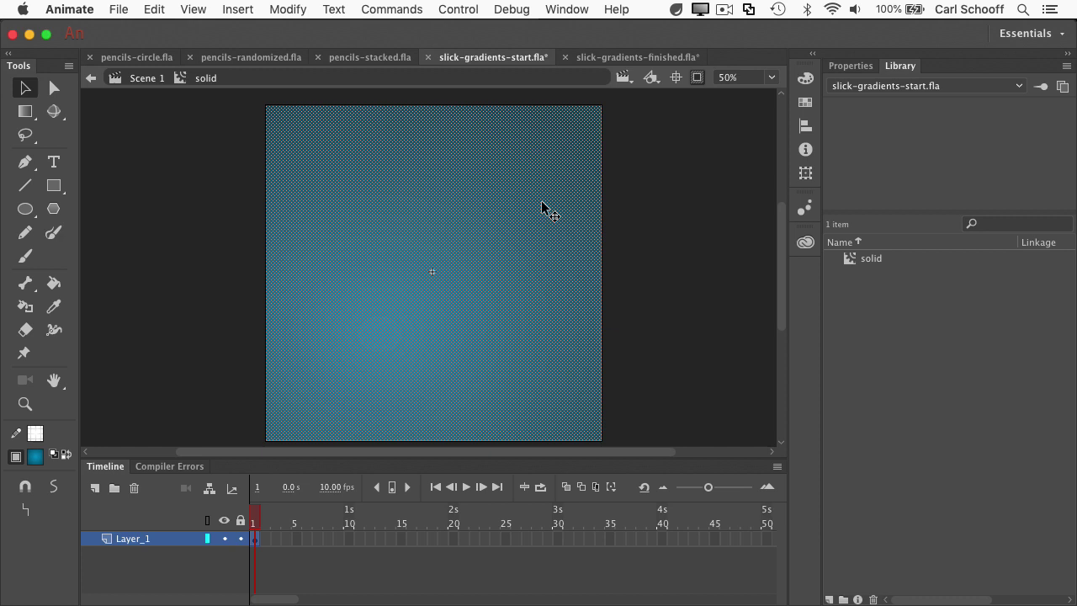
pyautogui.press('super+shift+e')
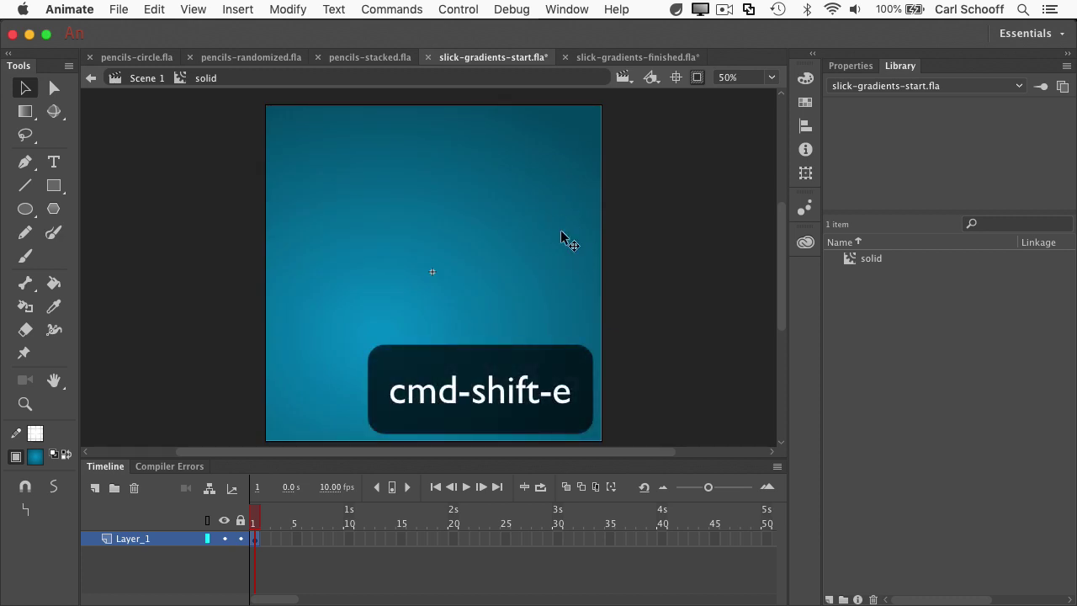
pyautogui.click(806, 78)
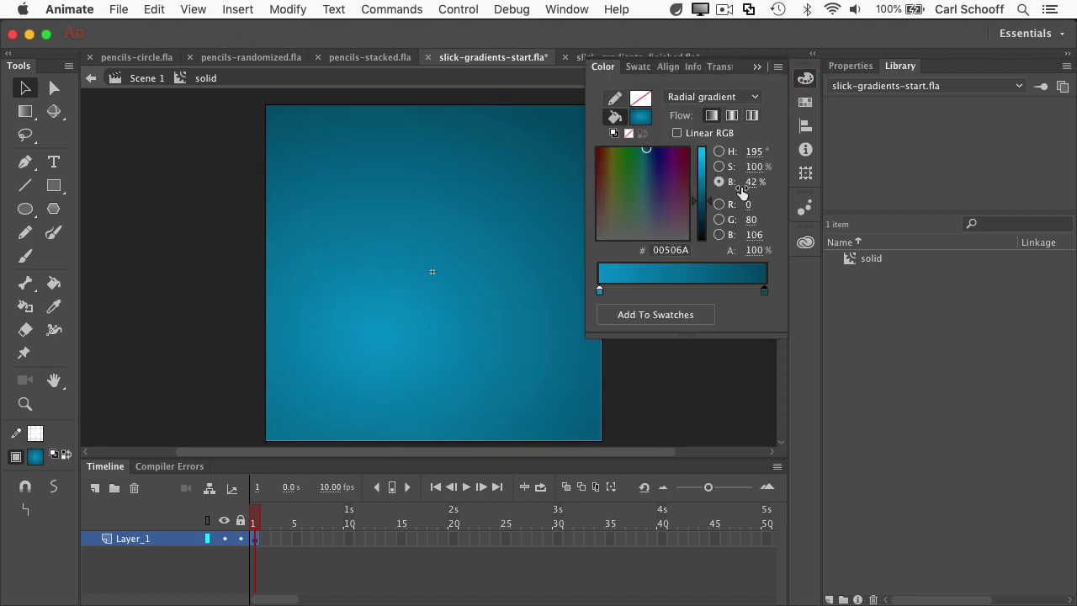
pyautogui.doubleClick(600, 290)
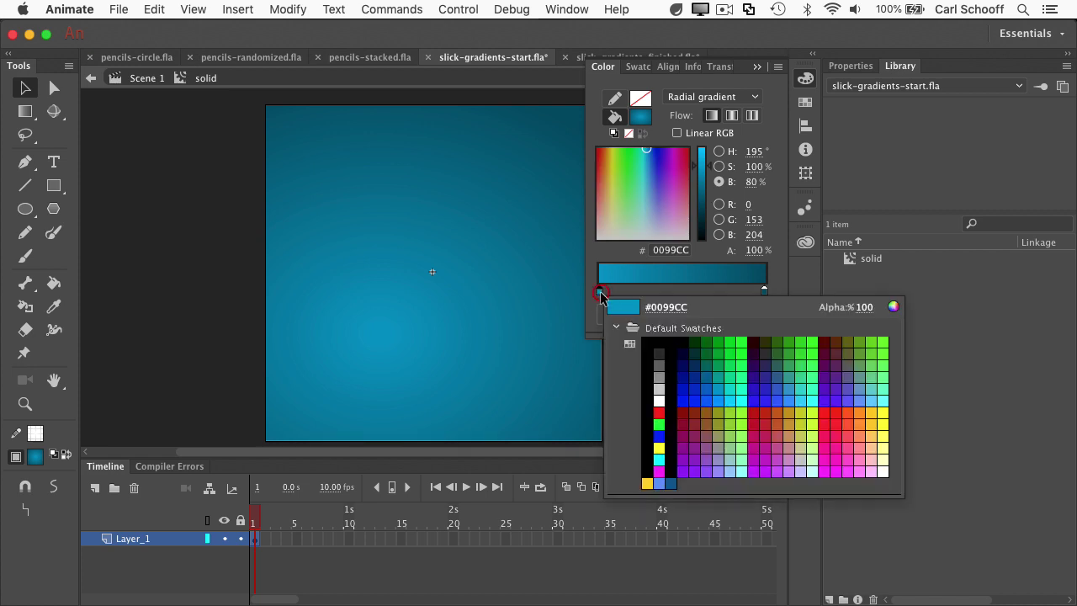
pyautogui.click(696, 413)
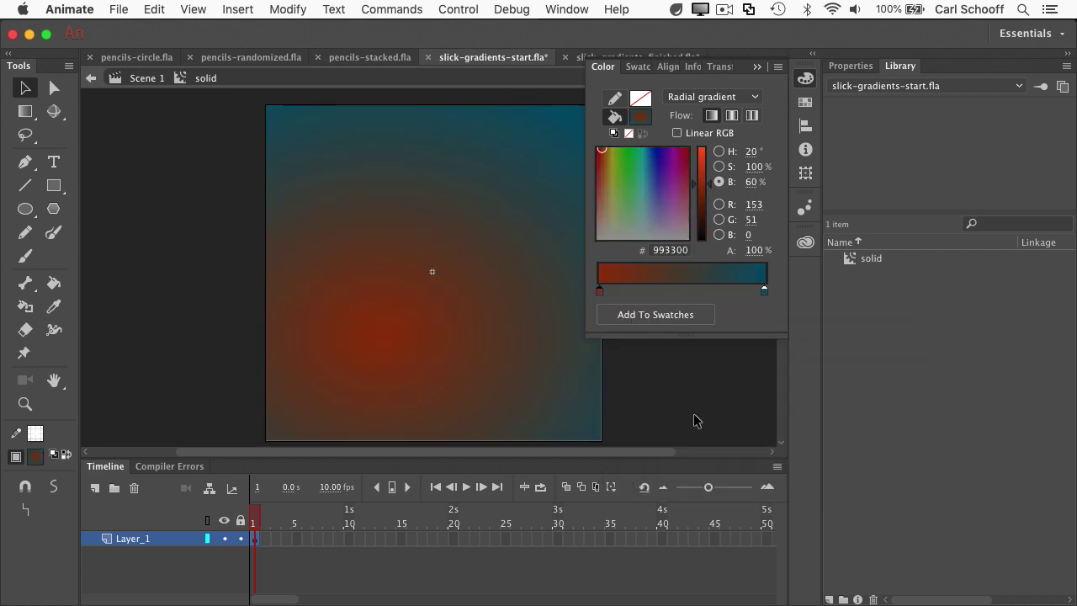
pyautogui.doubleClick(765, 292)
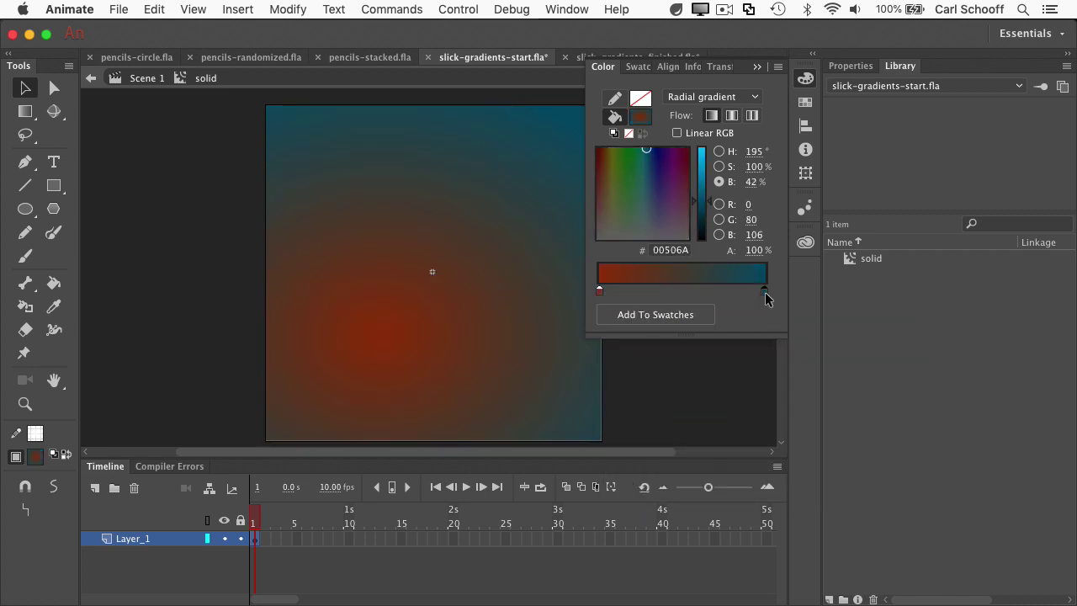
pyautogui.click(606, 276)
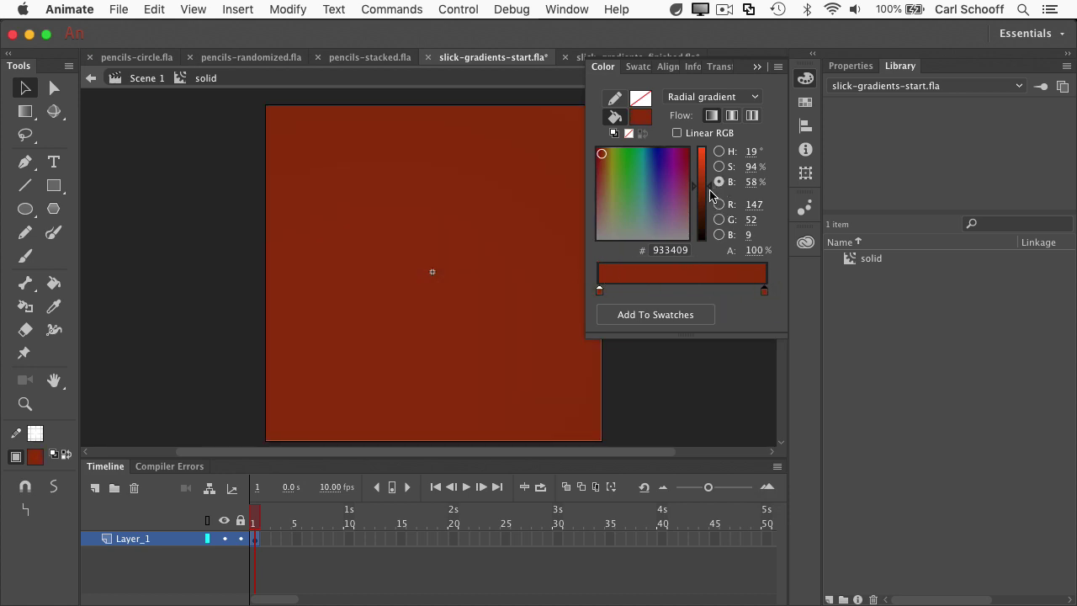
pyautogui.moveTo(710, 193); pyautogui.dragTo(710, 199)
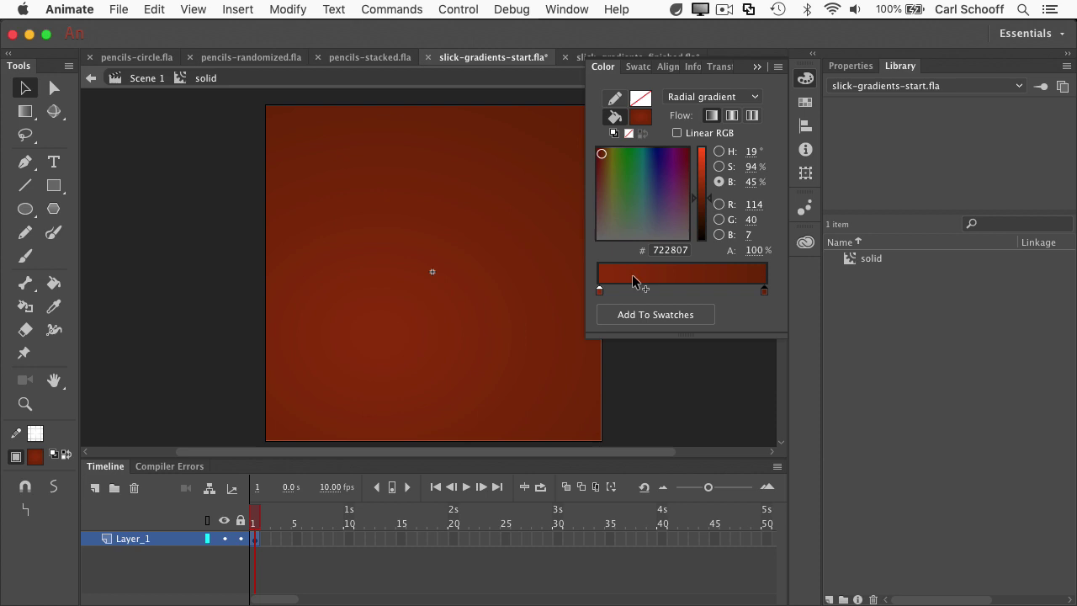
pyautogui.click(146, 79)
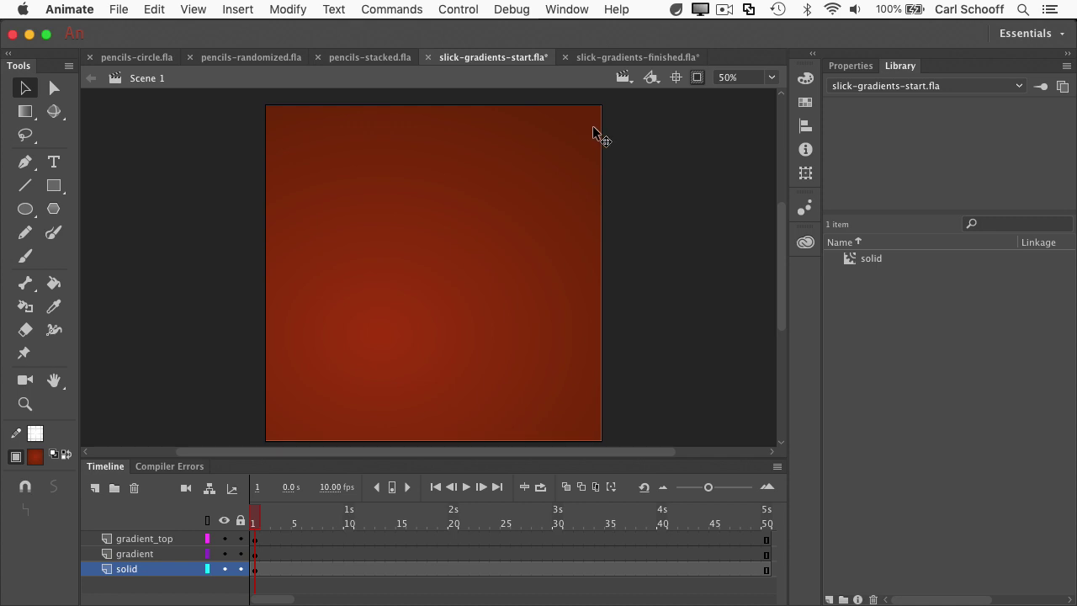
# - Add a yellow #FFCC00 middle stop to the solid gradient and slide it toward the outer edge
pyautogui.doubleClick(439, 301)
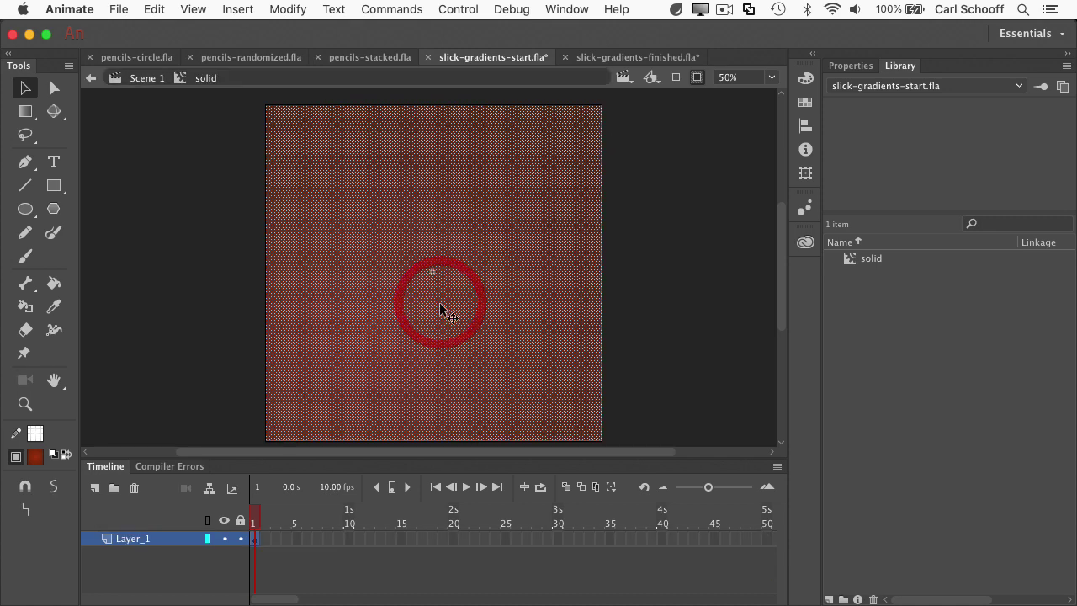
pyautogui.press('super+shift+e')
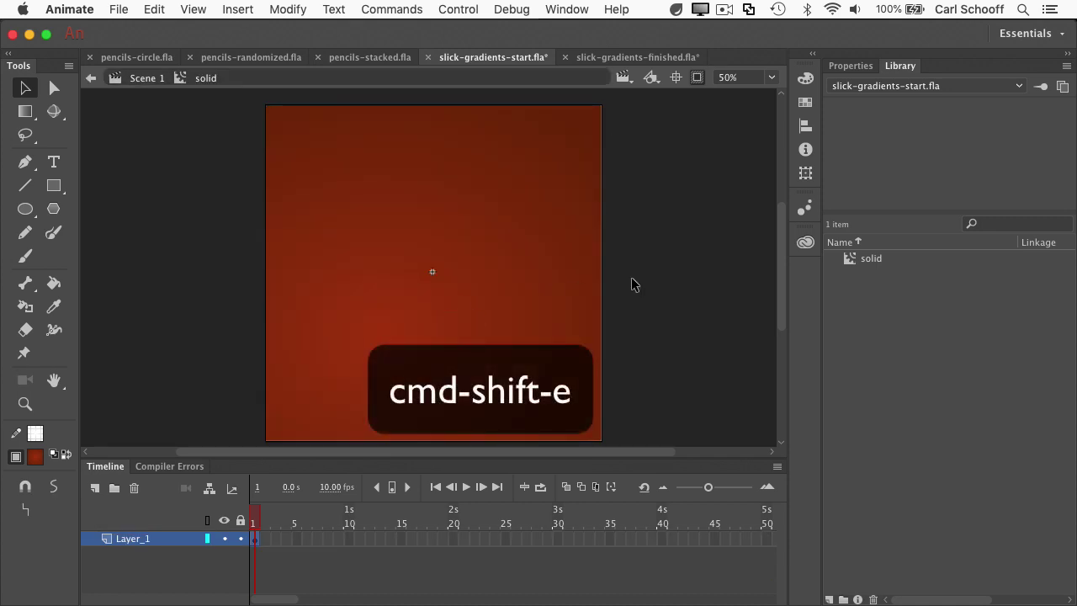
pyautogui.click(805, 78)
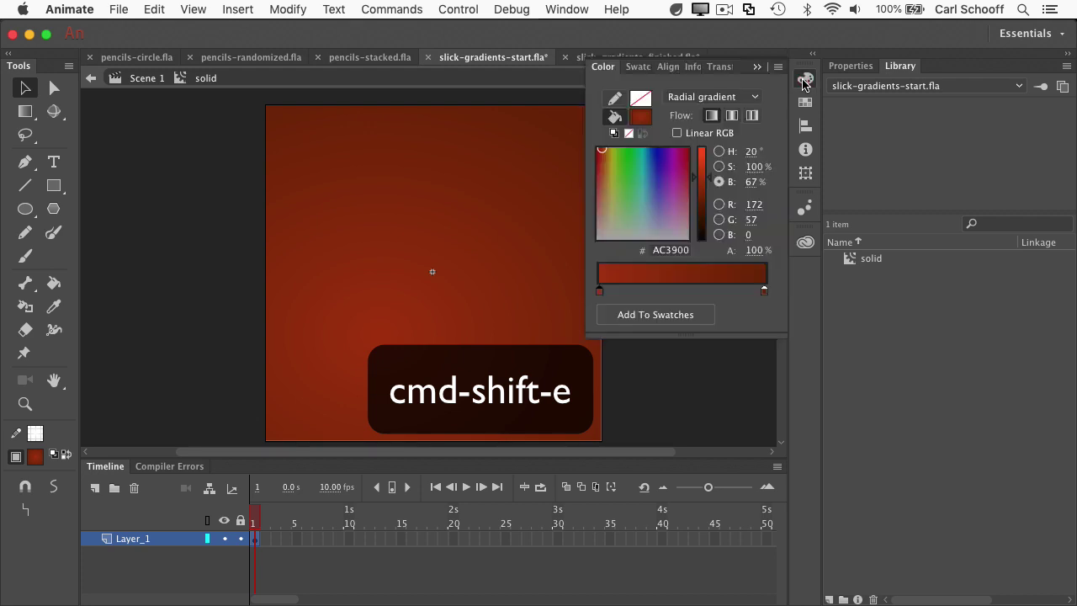
pyautogui.click(695, 291)
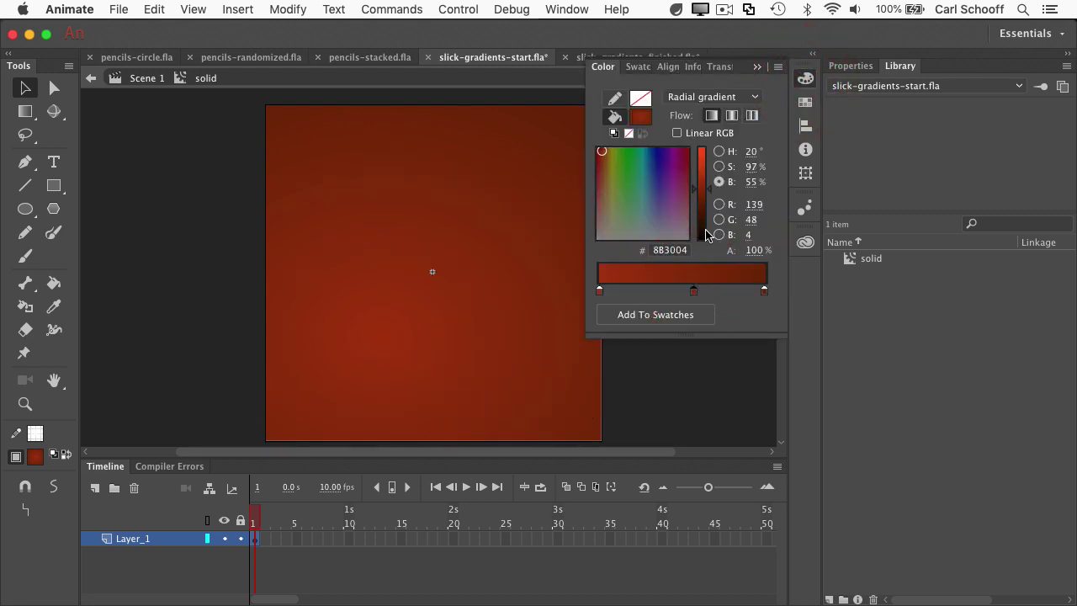
pyautogui.doubleClick(693, 291)
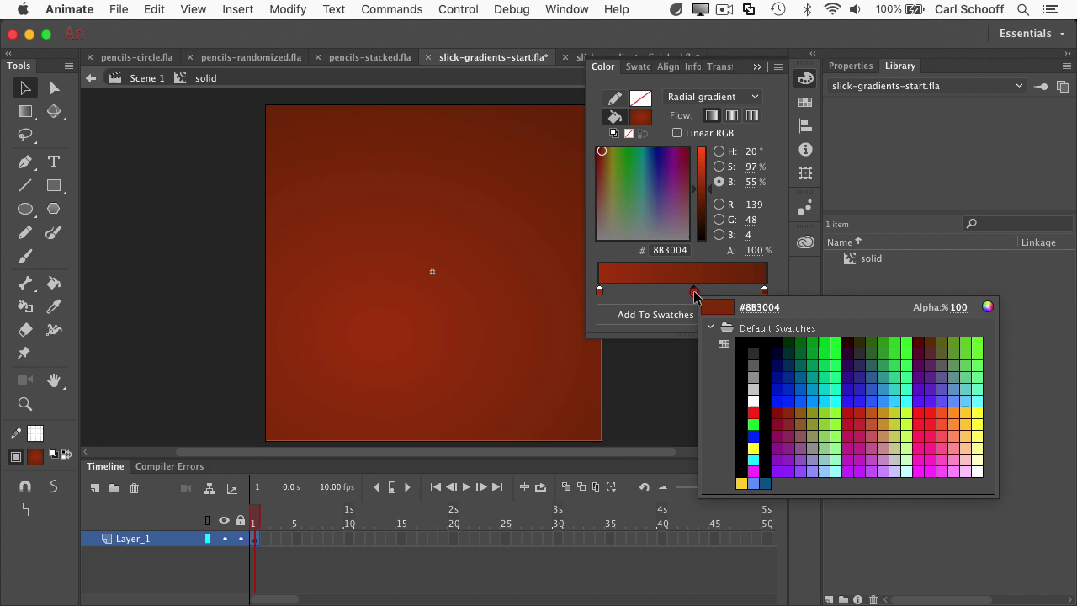
pyautogui.click(969, 414)
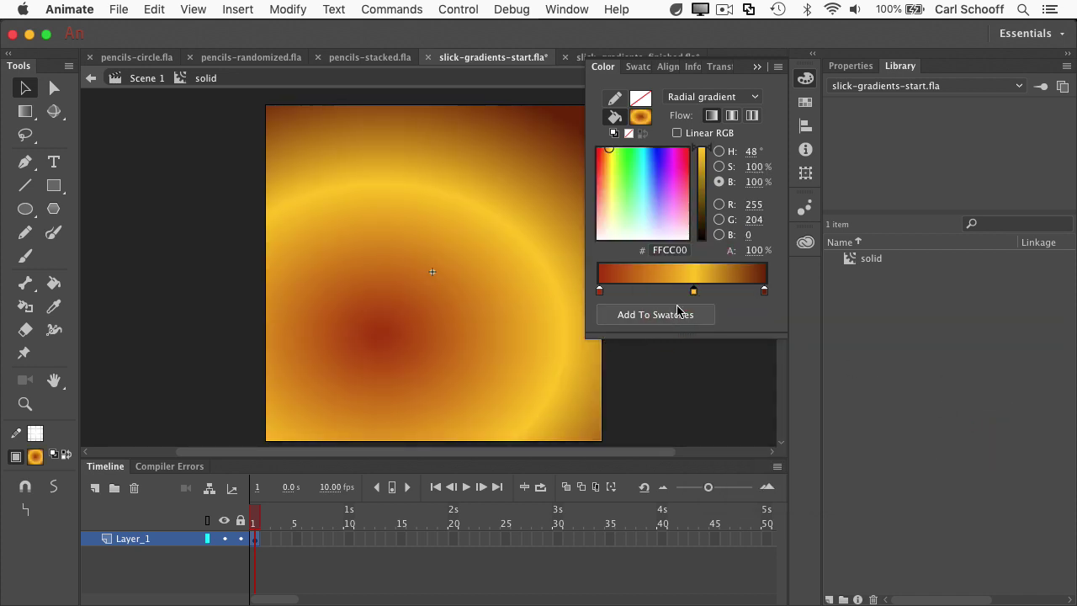
pyautogui.moveTo(693, 293); pyautogui.dragTo(716, 293)
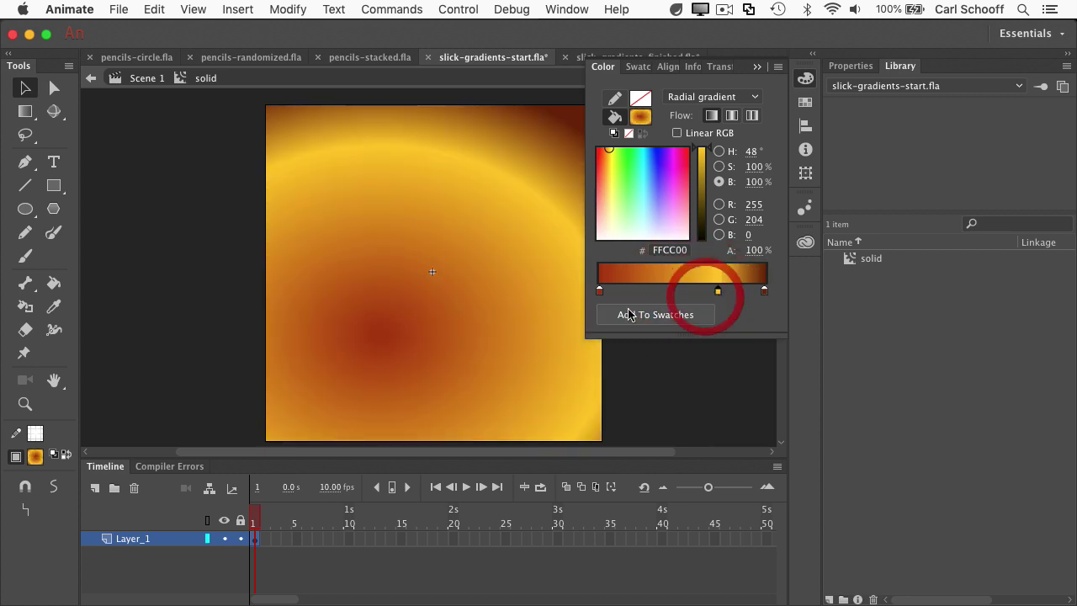
# - Swap the solid symbol's gradient for a flat #0066CC blue fill and return to Scene 1
pyautogui.click(483, 207)
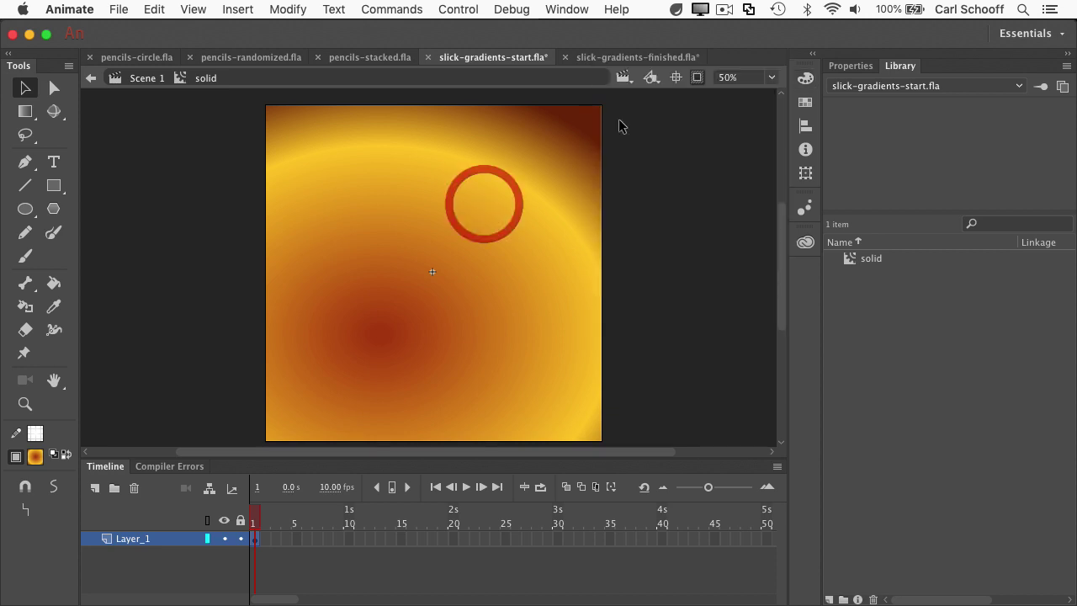
pyautogui.click(544, 159)
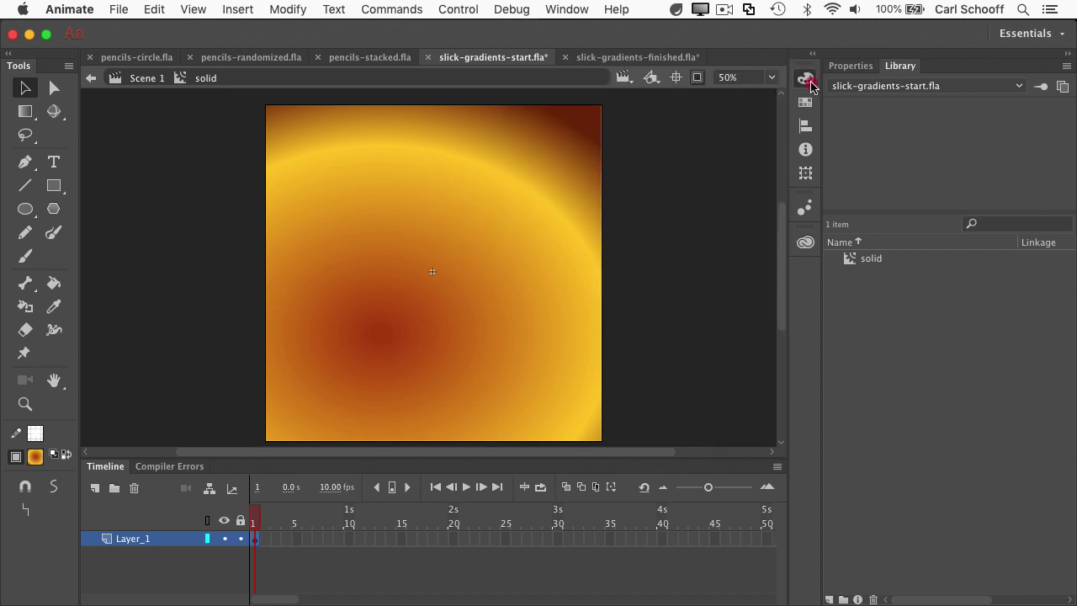
pyautogui.click(806, 78)
pyautogui.click(644, 119)
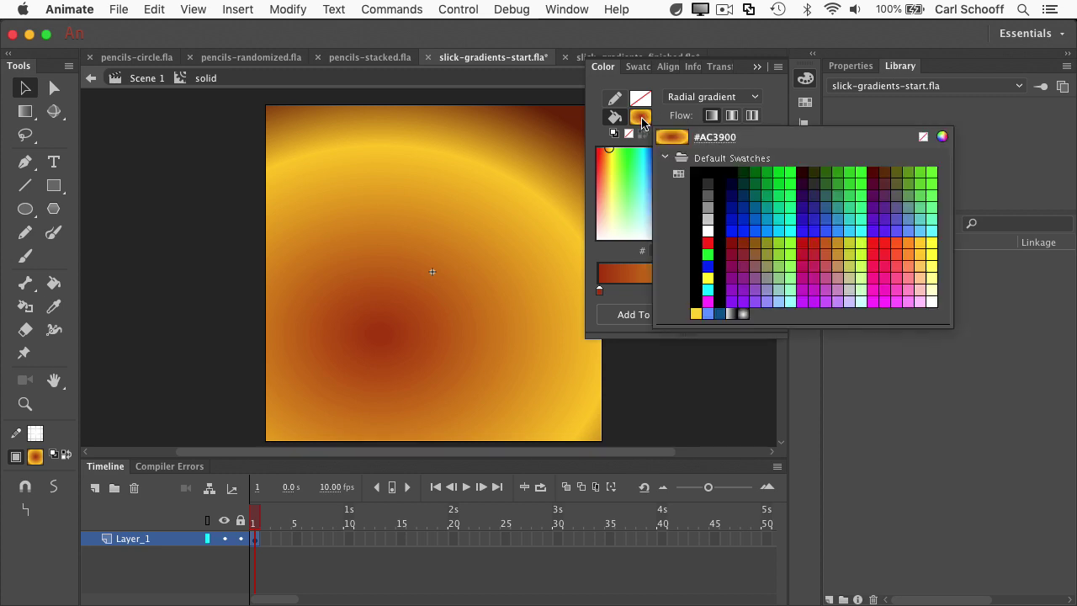
pyautogui.click(755, 221)
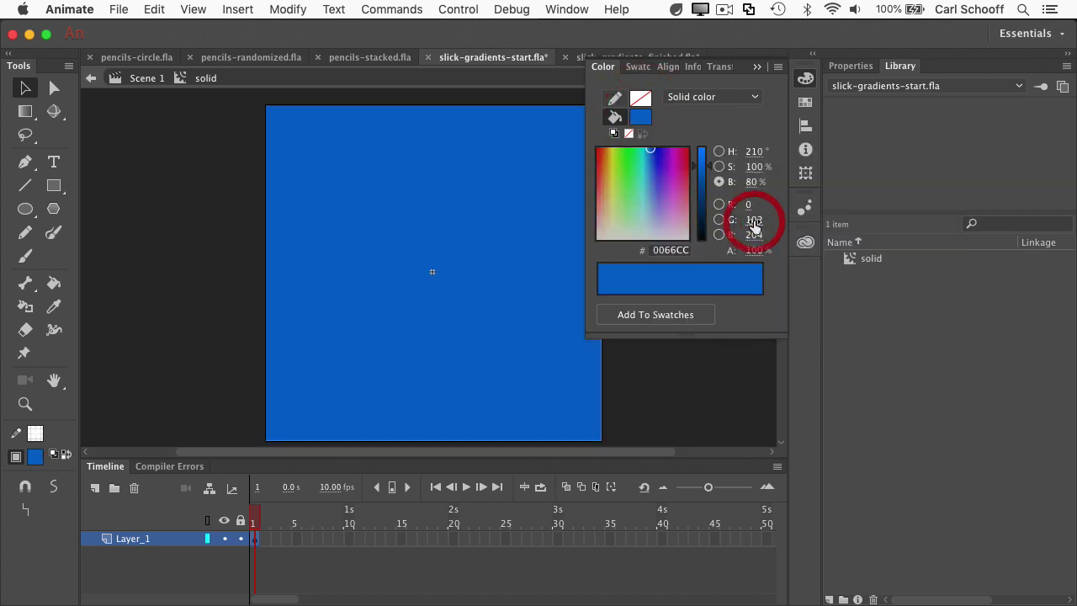
pyautogui.click(236, 240)
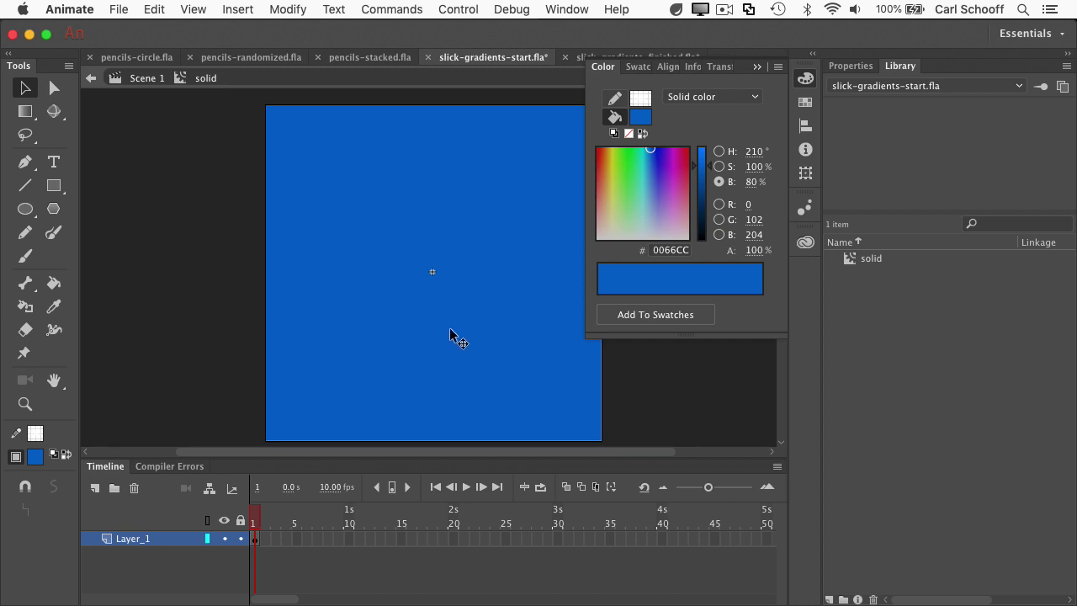
pyautogui.click(144, 80)
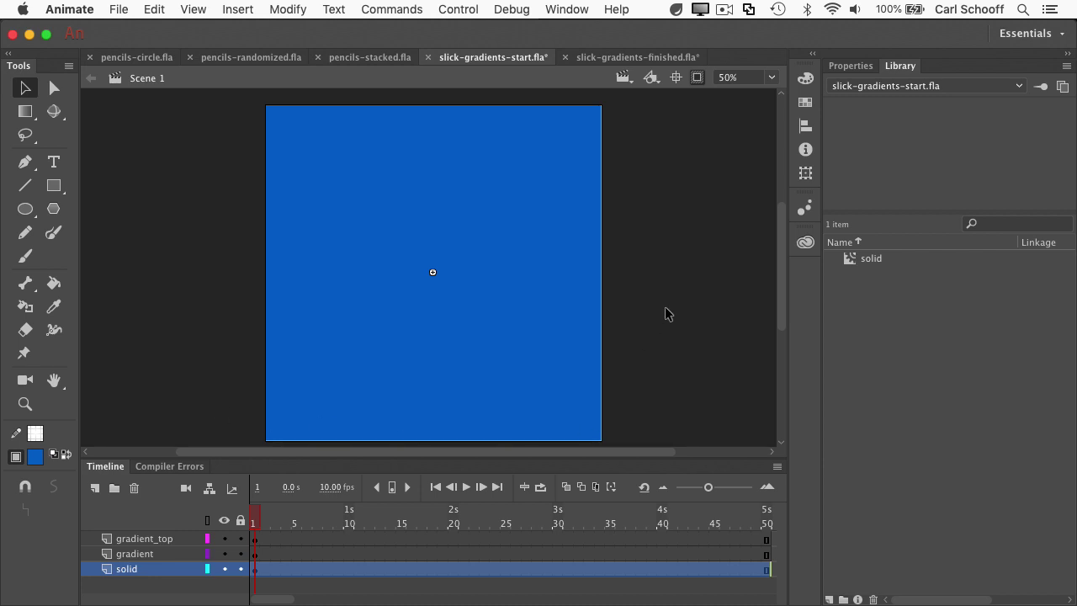
# - Show the library, zoom out to 25%, and drag a copy of the blue square to the right
pyautogui.click(899, 67)
pyautogui.click(875, 263)
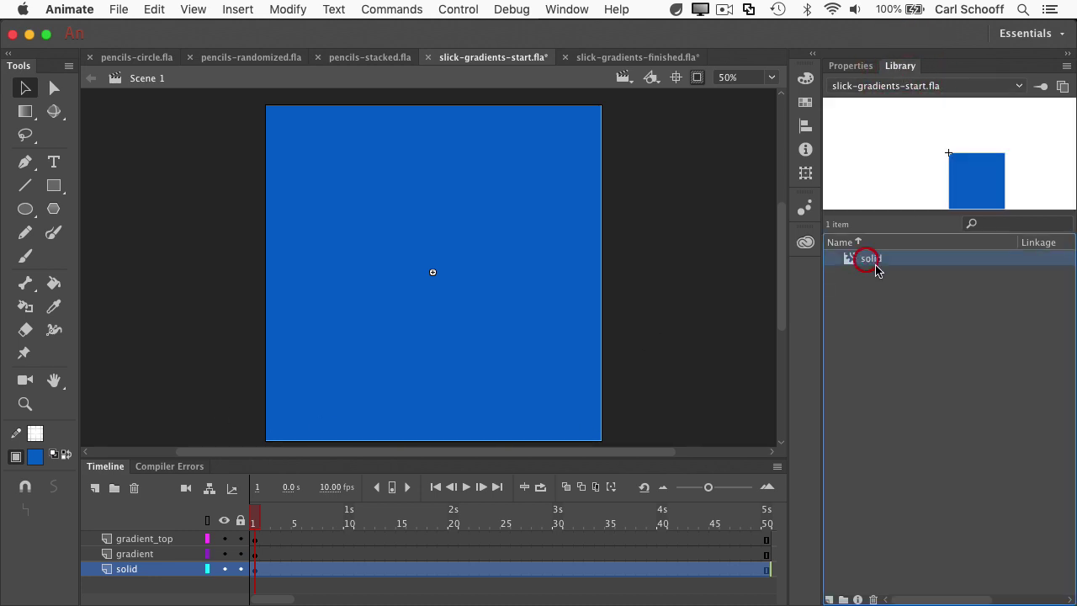
pyautogui.click(732, 235)
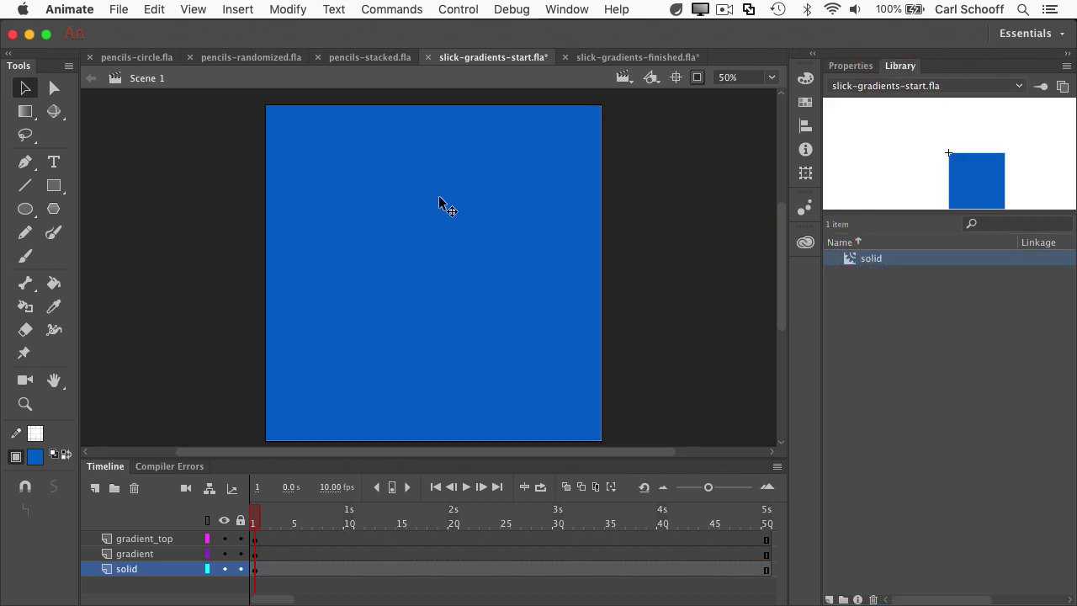
pyautogui.click(487, 217)
pyautogui.press('super+minus')
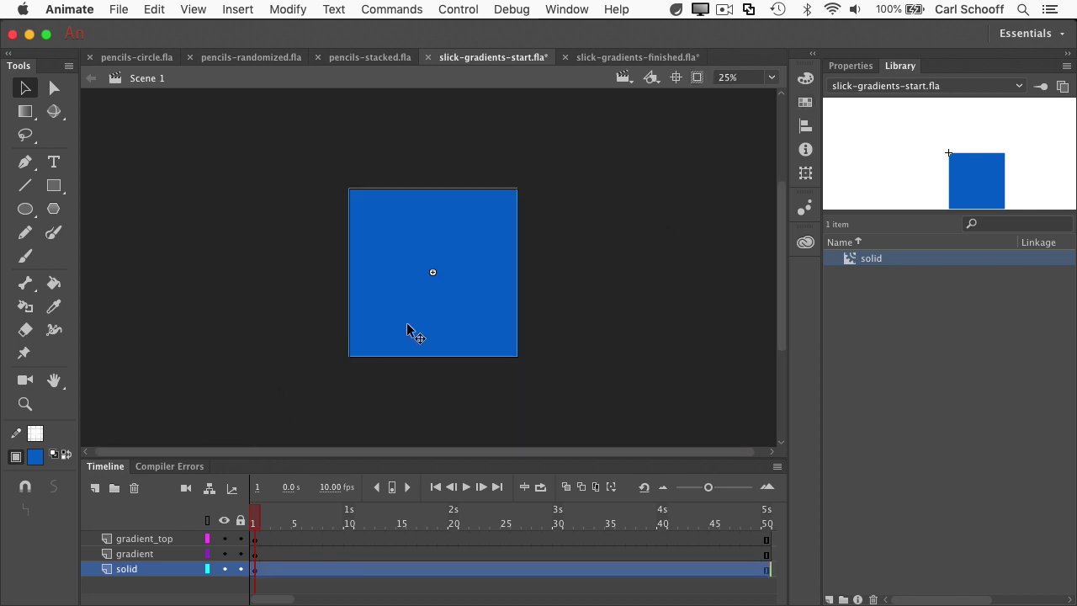
pyautogui.moveTo(412, 334); pyautogui.dragTo(587, 329)
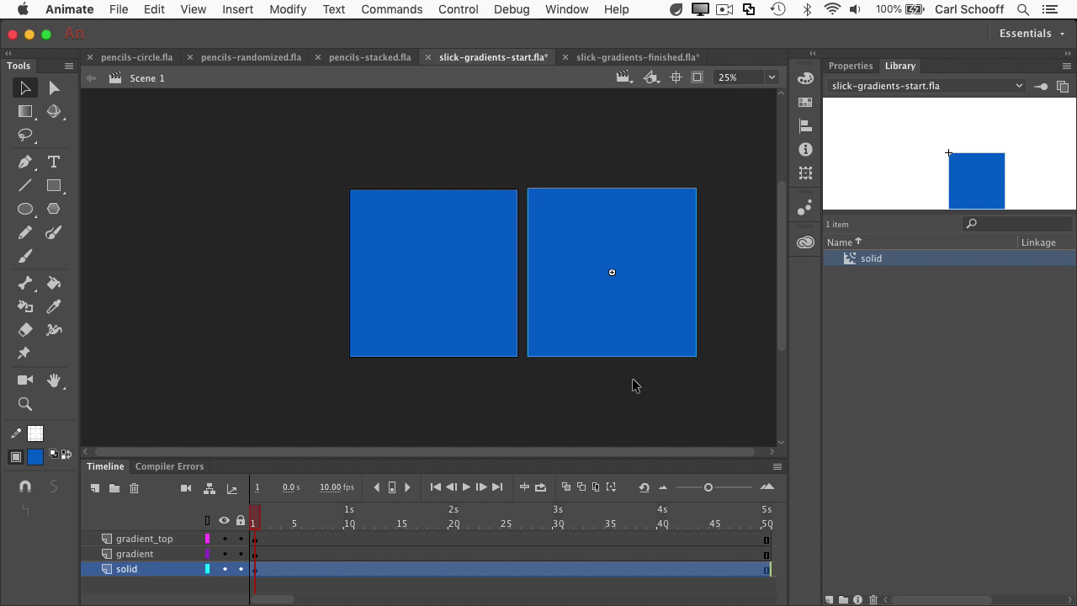
# - Duplicate the copy as a new symbol named 'gradient'
pyautogui.rightClick(637, 321)
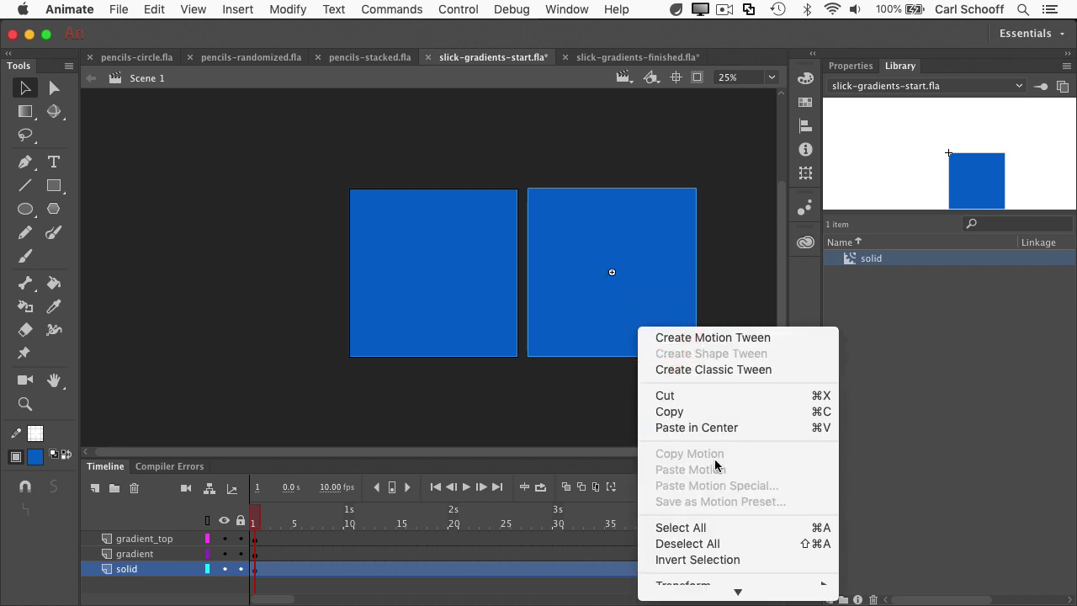
pyautogui.scroll(-3, 715, 464)
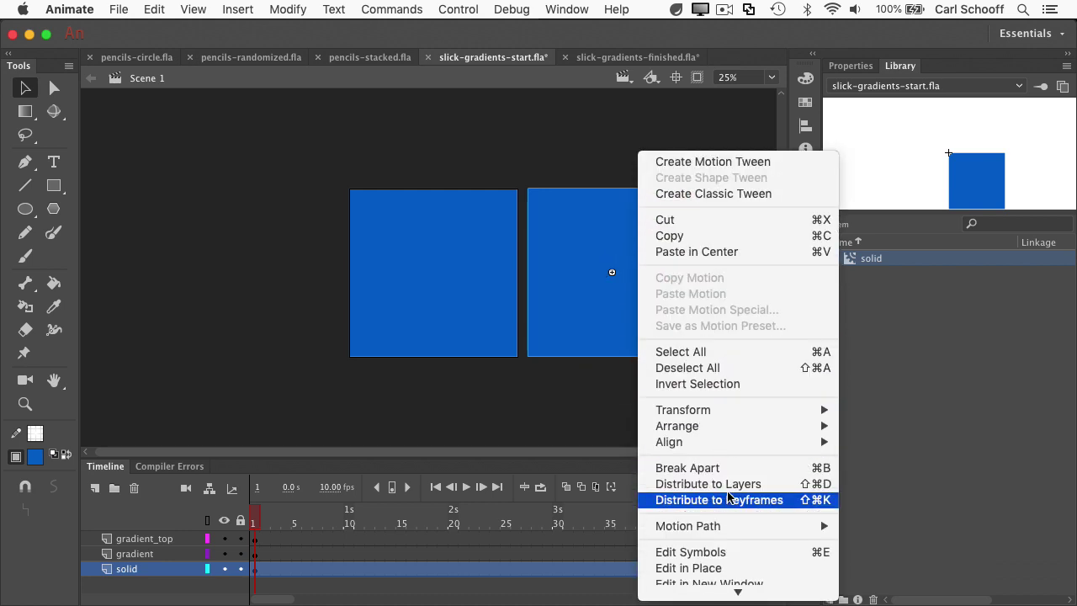
pyautogui.scroll(-3, 729, 552)
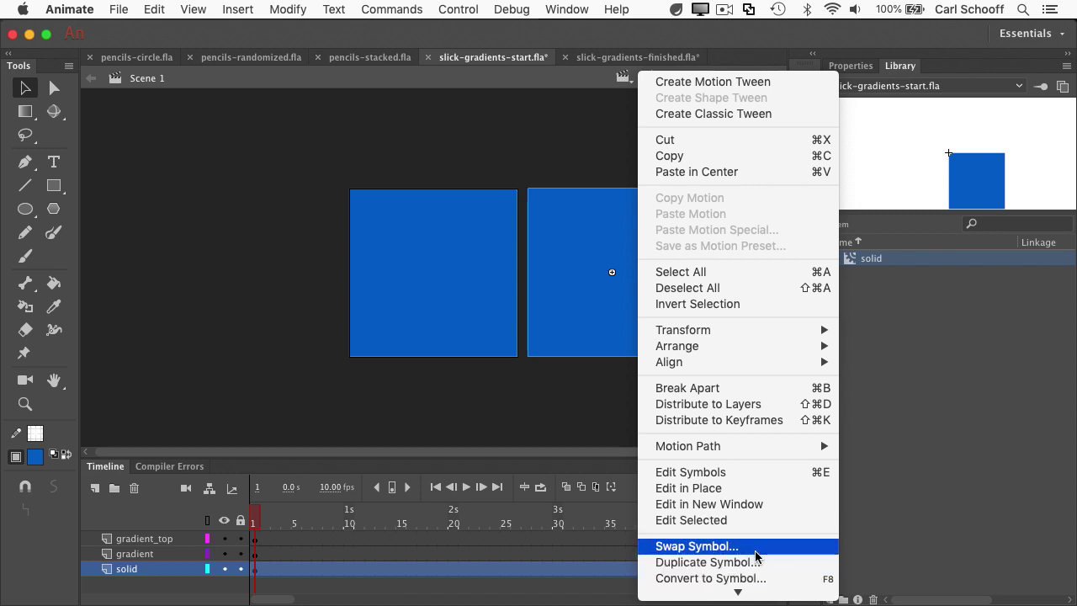
pyautogui.click(757, 562)
pyautogui.write('g')
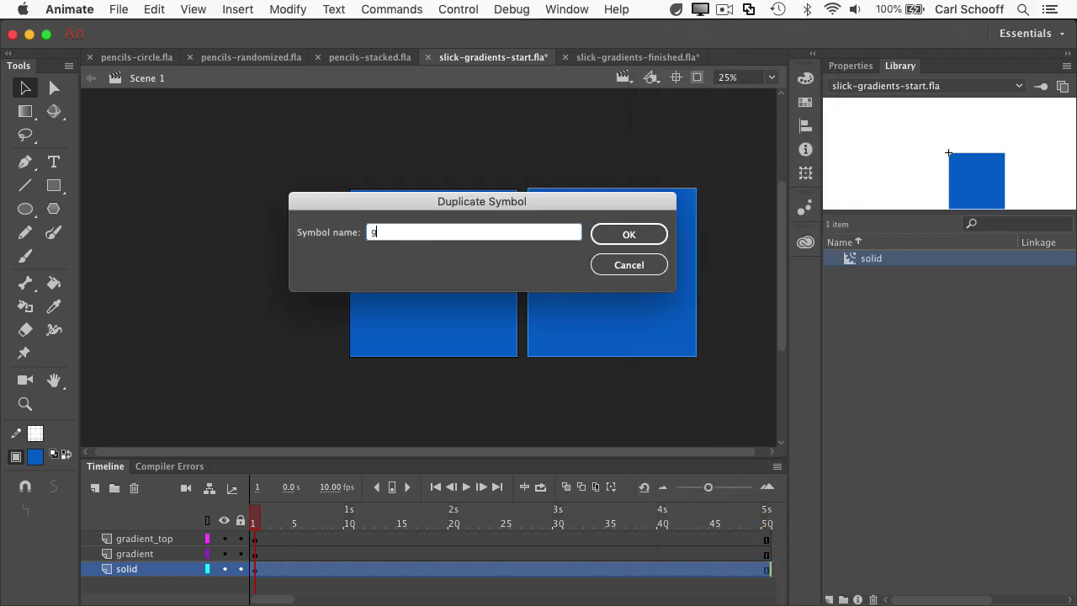
pyautogui.write('radient')
pyautogui.press('Return')
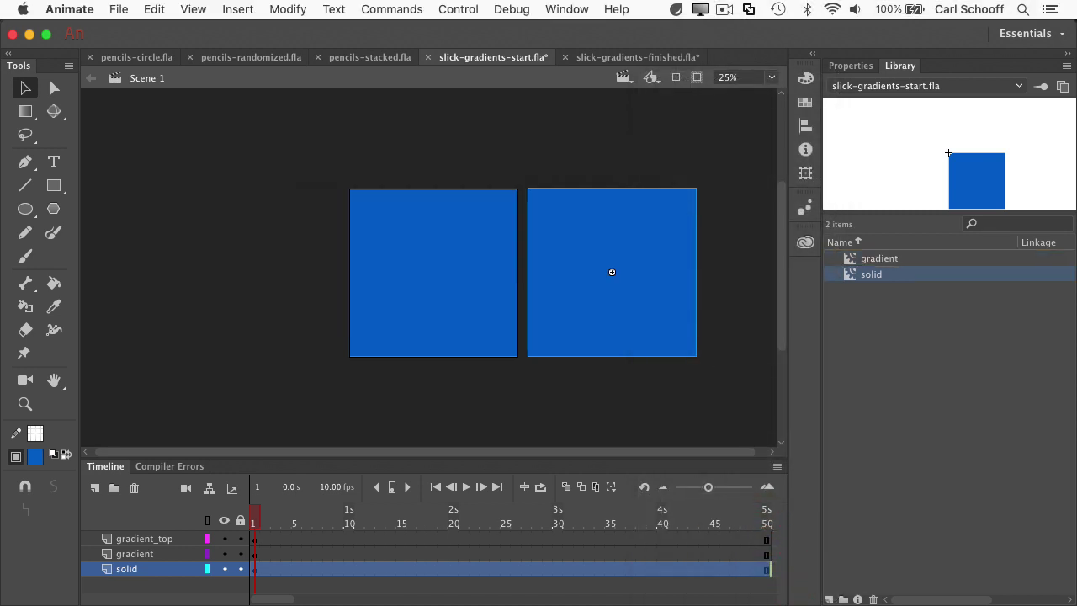
# - Move the copied square off the solid layer and paste it in place on the gradient layer
pyautogui.click(564, 220)
pyautogui.press('Delete')
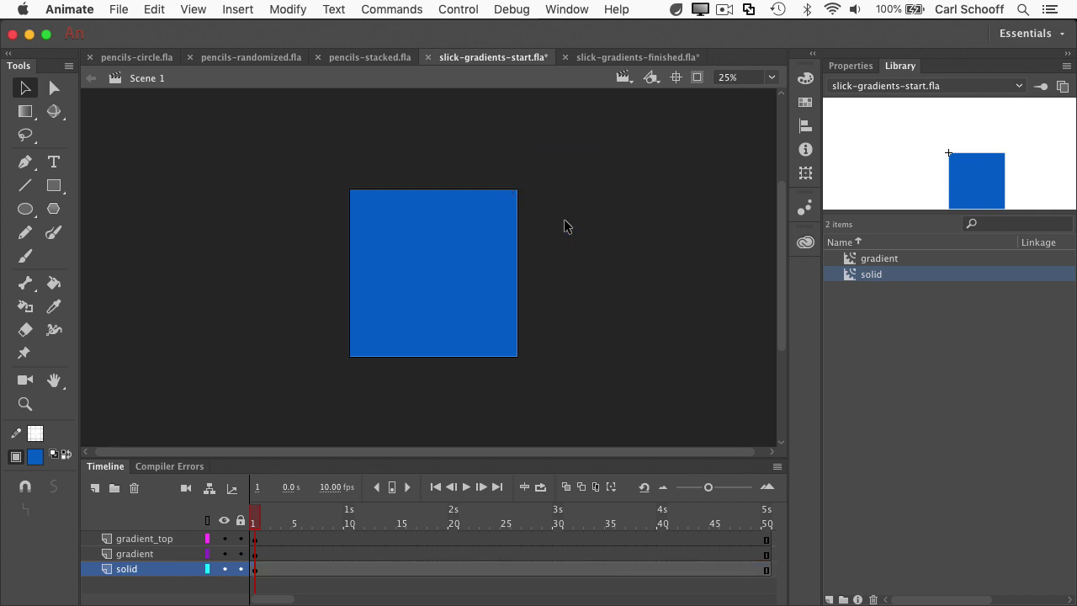
pyautogui.click(157, 557)
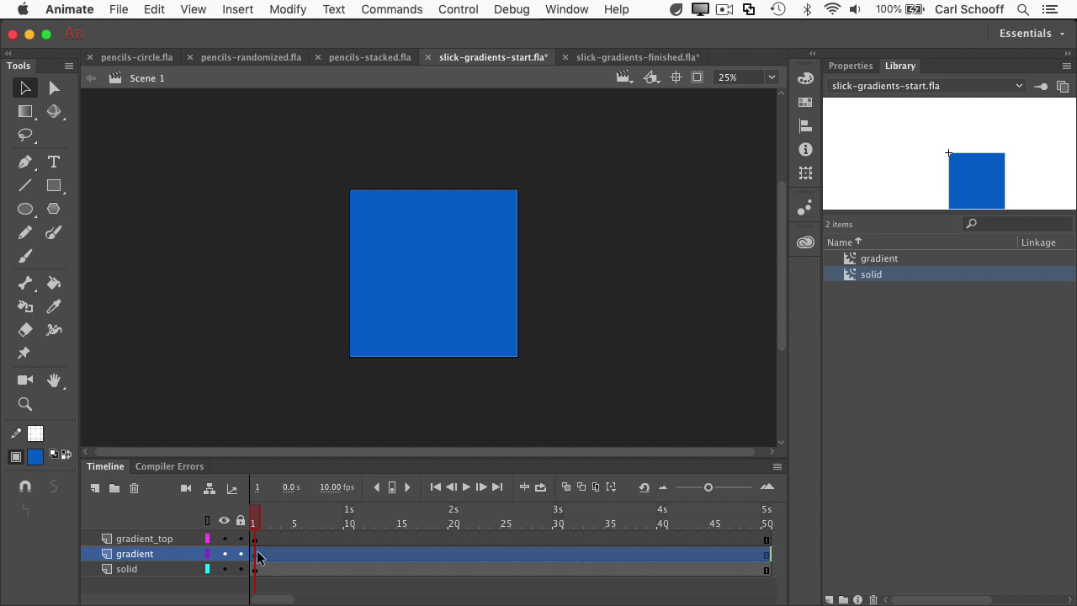
pyautogui.hotkey('ctrl', 'shift', 'v')
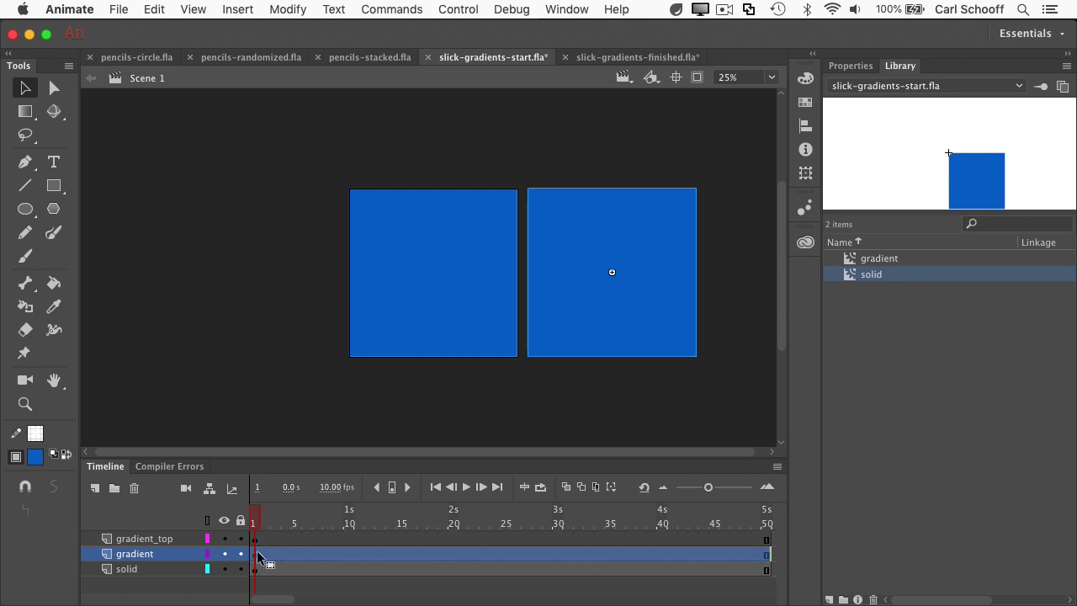
# - Enter the gradient symbol and fill its square with the white-to-black radial gradient
pyautogui.doubleClick(606, 233)
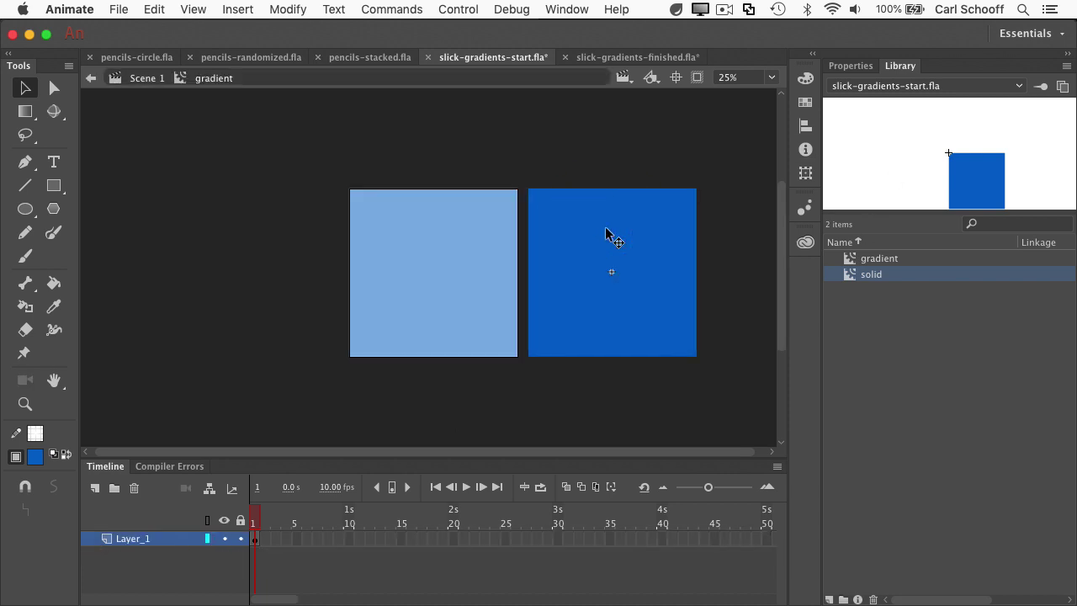
pyautogui.hotkey('ctrl', '=')
pyautogui.click(529, 191)
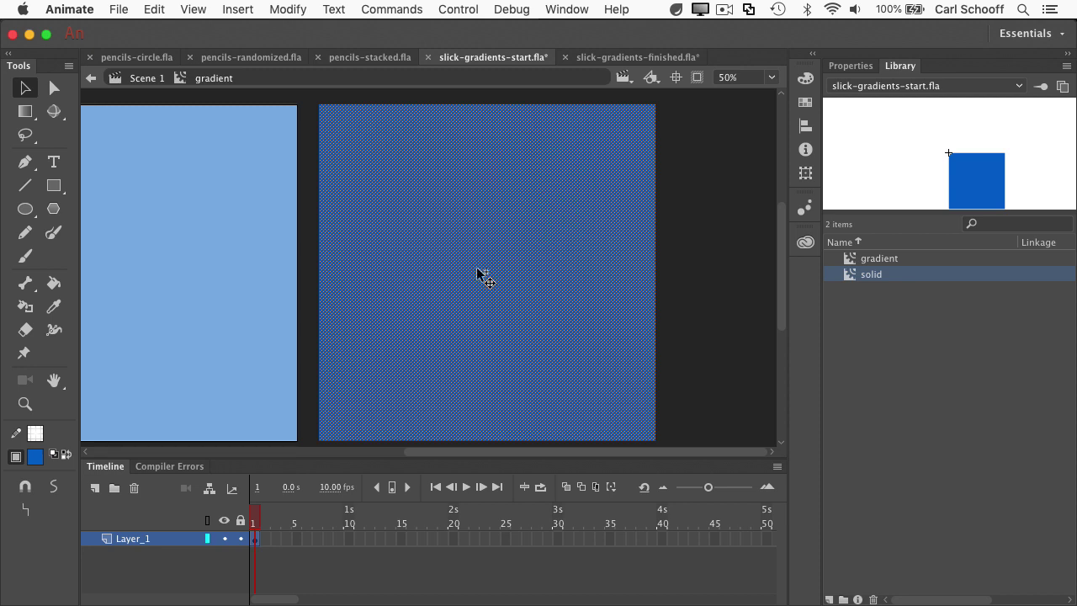
pyautogui.press('super+shift+e')
pyautogui.click(705, 164)
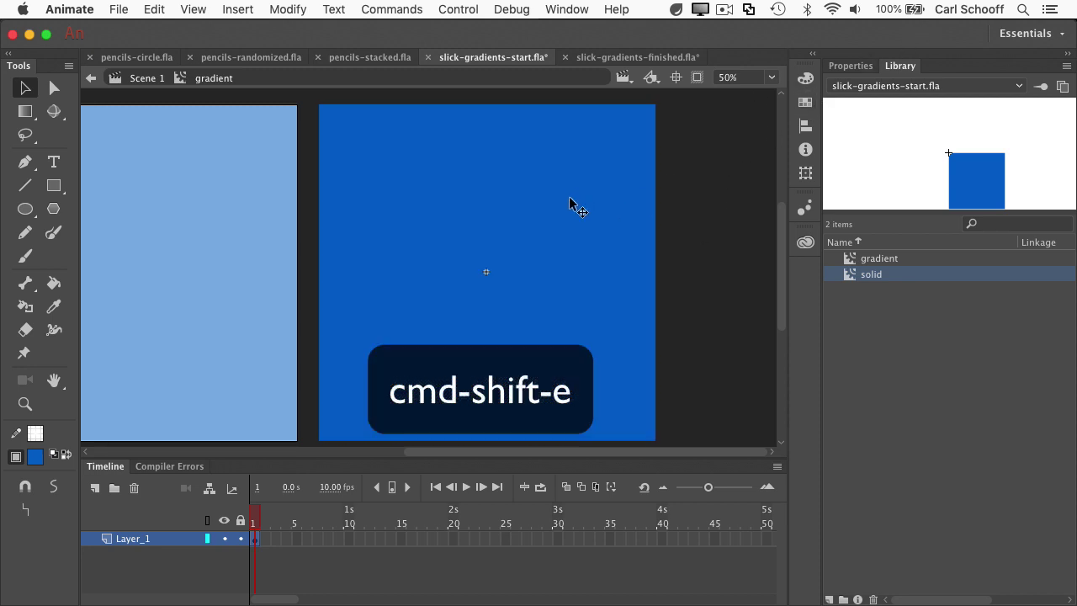
pyautogui.click(806, 79)
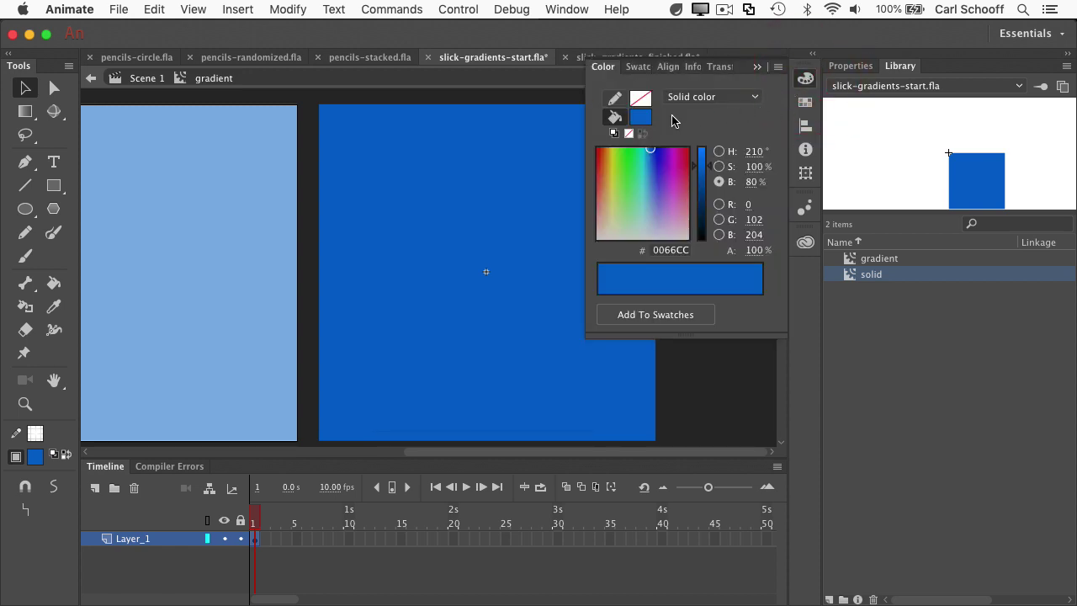
pyautogui.click(639, 120)
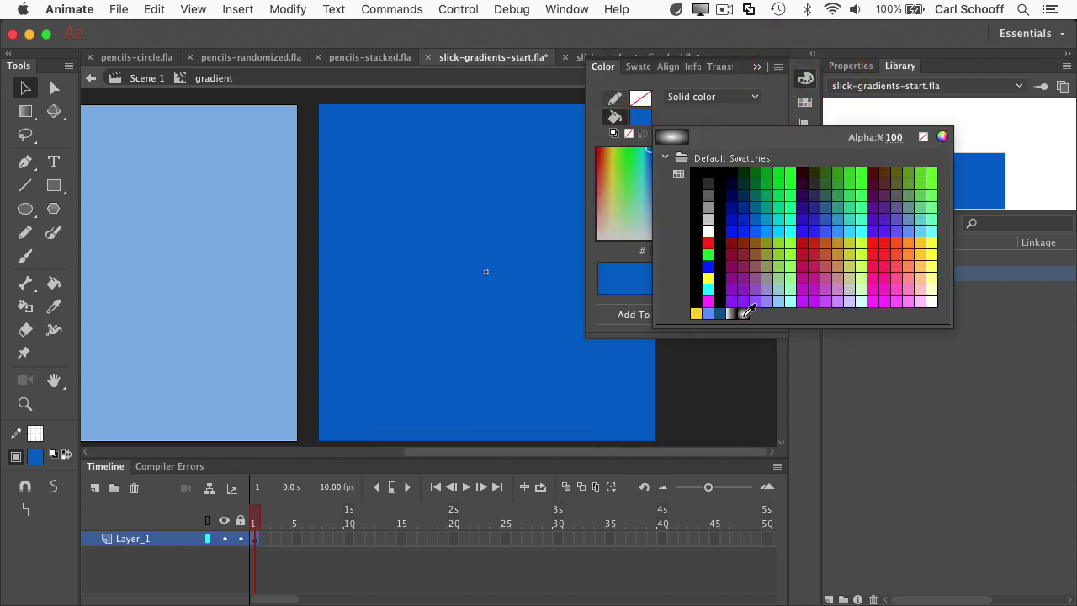
pyautogui.click(746, 312)
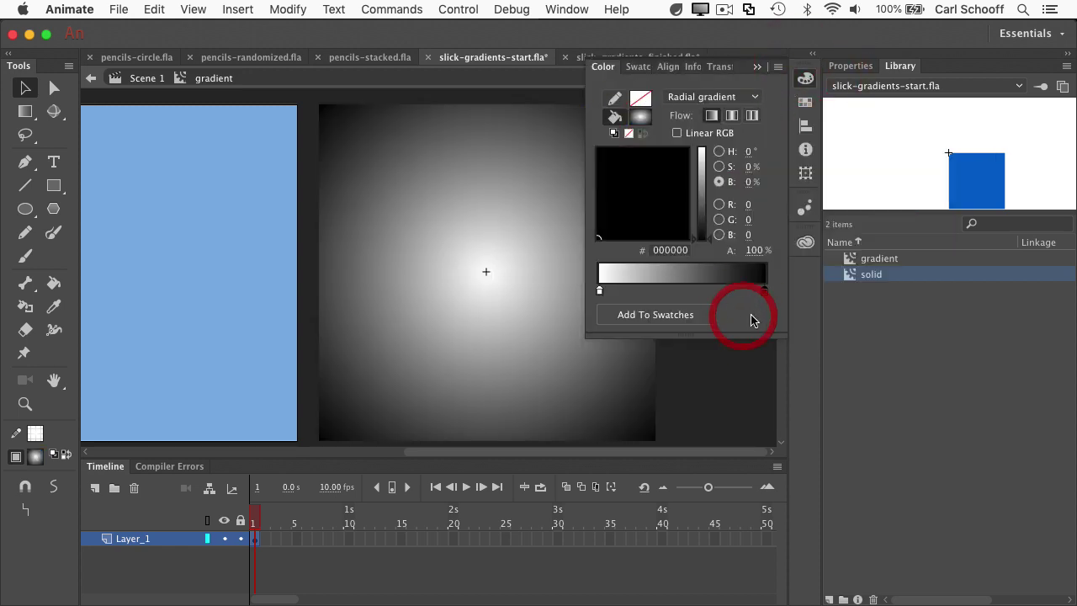
# - Make both gradient stops white, the inner at 50% alpha and the outer at 0%
pyautogui.click(599, 290)
pyautogui.click(757, 250)
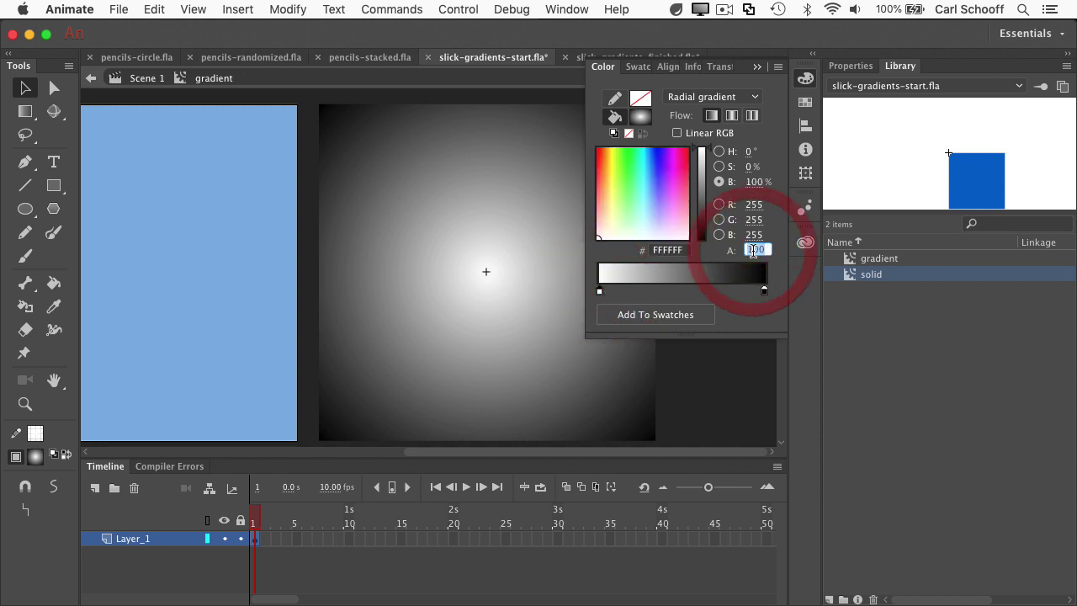
pyautogui.write('50')
pyautogui.press('Return')
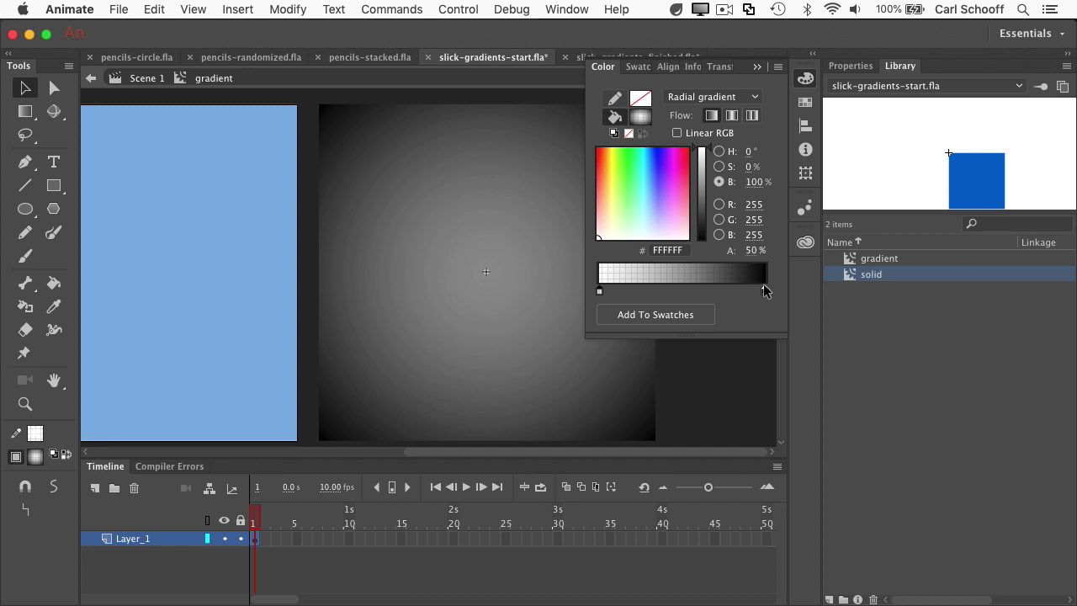
pyautogui.click(765, 292)
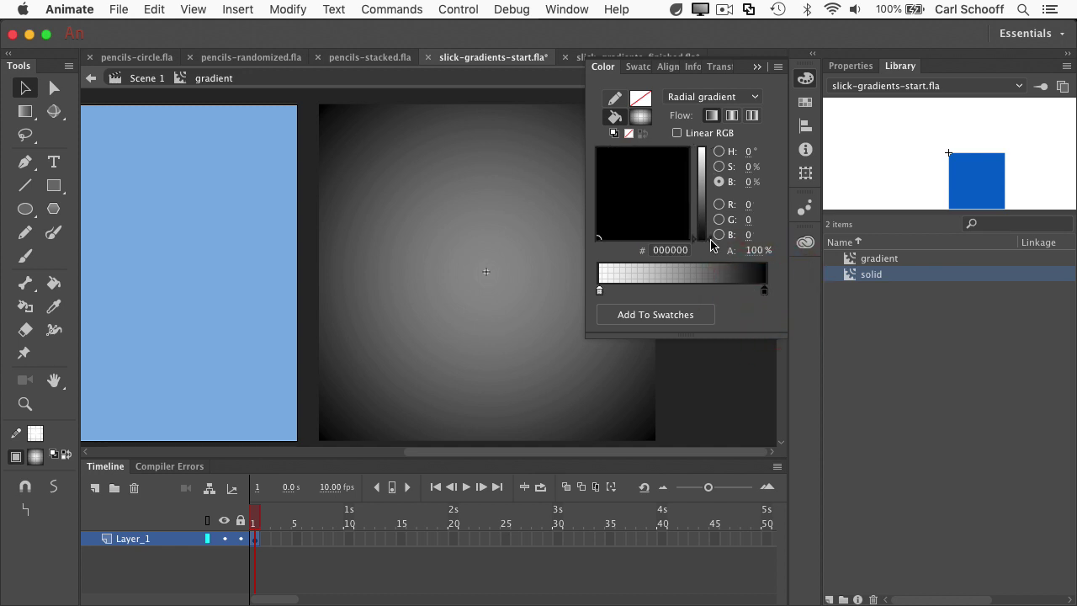
pyautogui.moveTo(712, 245); pyautogui.dragTo(709, 142)
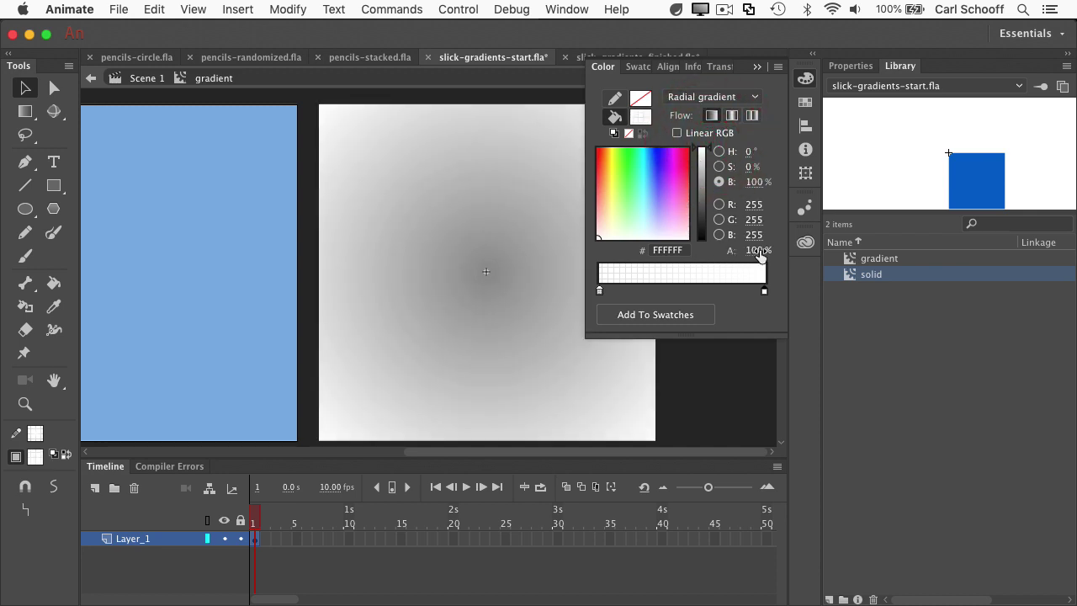
pyautogui.click(758, 251)
pyautogui.write('0')
pyautogui.press('Return')
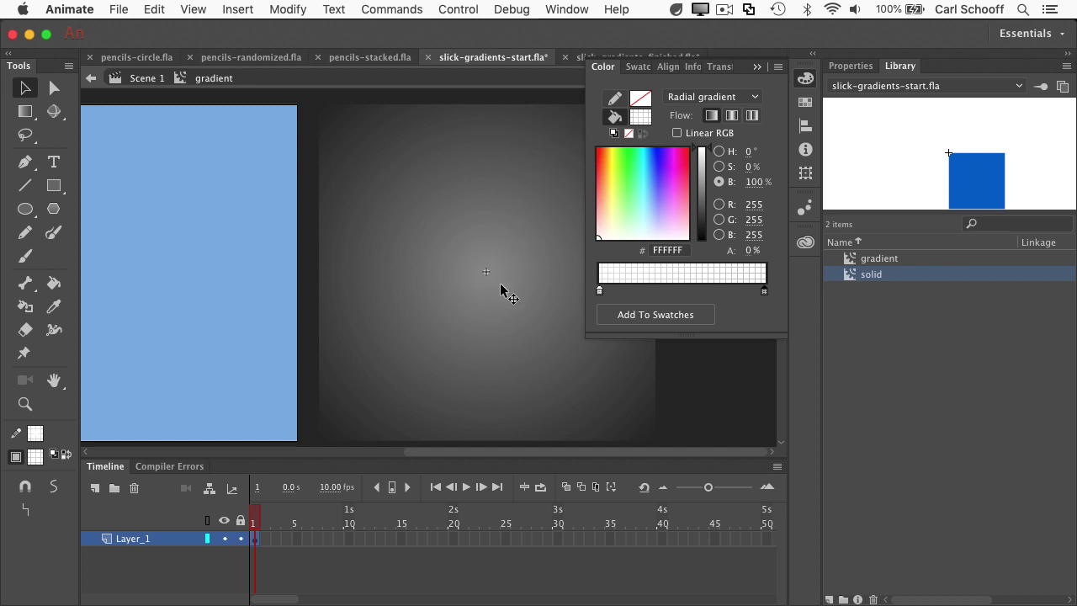
# - Enlarge the radial gradient and shift its centre down-left with the Gradient Transform tool
pyautogui.press('f')
pyautogui.click(500, 240)
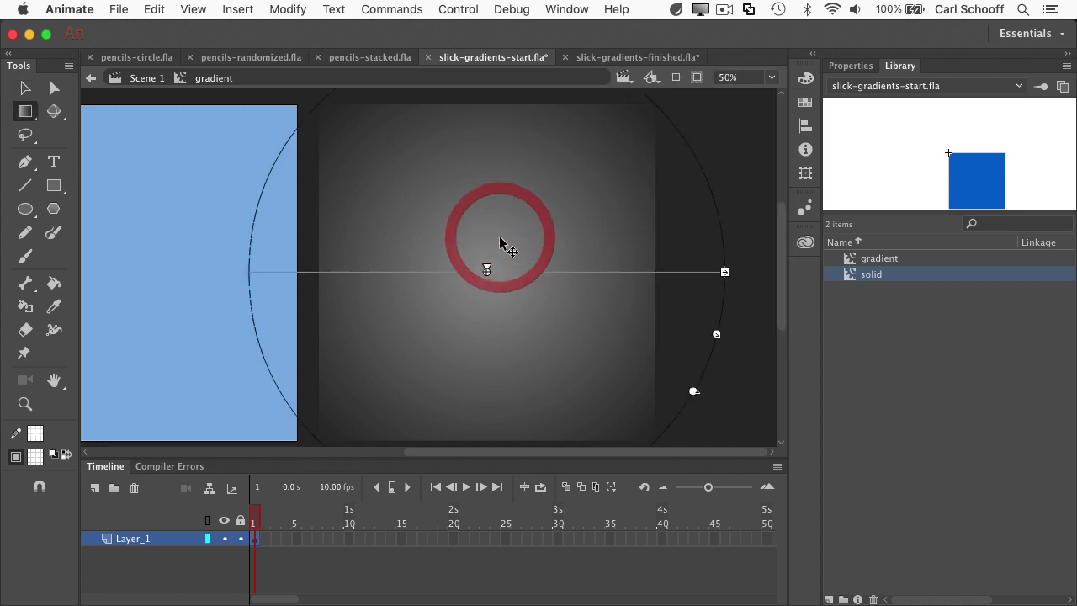
pyautogui.moveTo(486, 270); pyautogui.dragTo(448, 318)
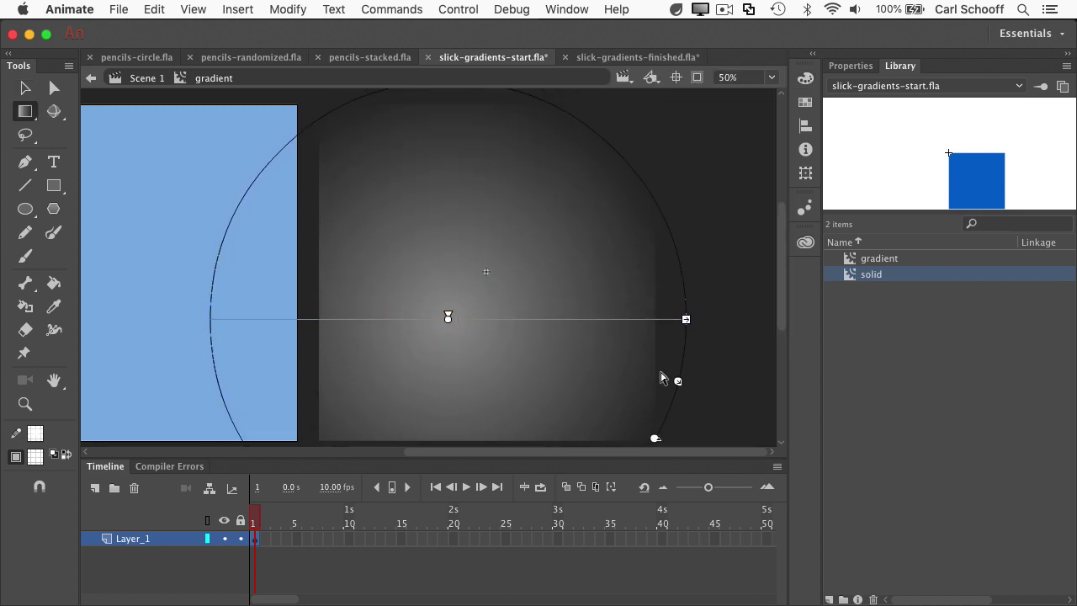
pyautogui.moveTo(679, 381); pyautogui.dragTo(692, 385)
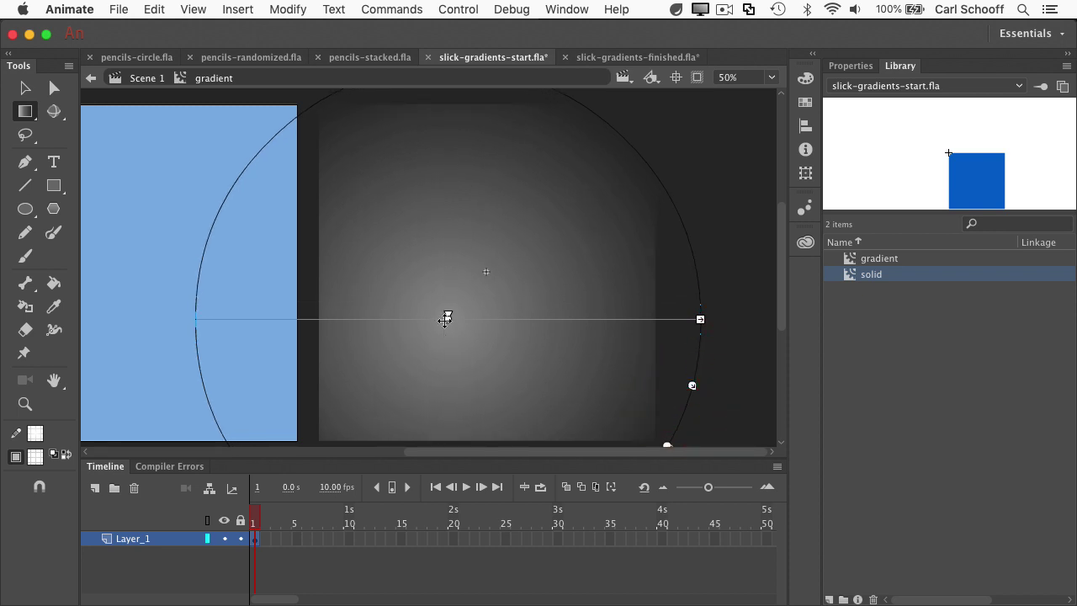
pyautogui.moveTo(447, 317); pyautogui.dragTo(433, 333)
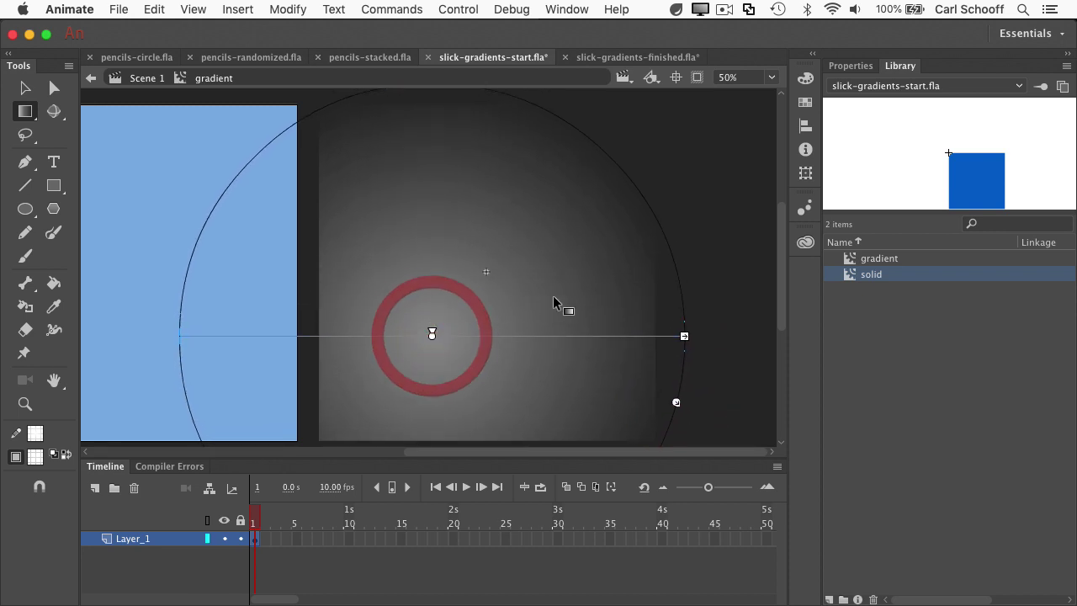
# - Return to Scene 1 and drag the gradient clip over the blue square
pyautogui.click(150, 80)
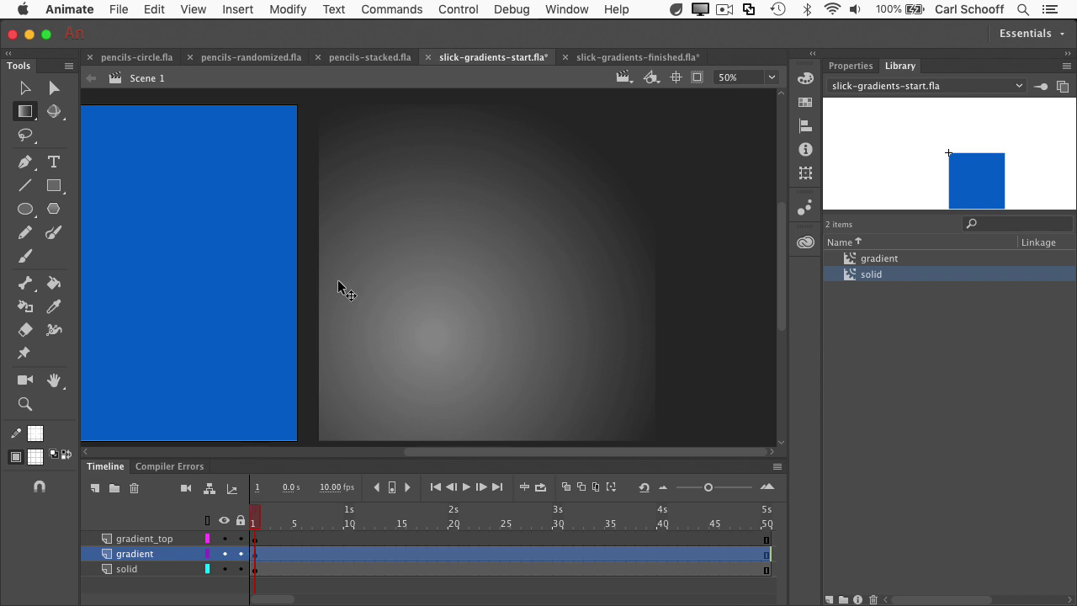
pyautogui.press('super+minus')
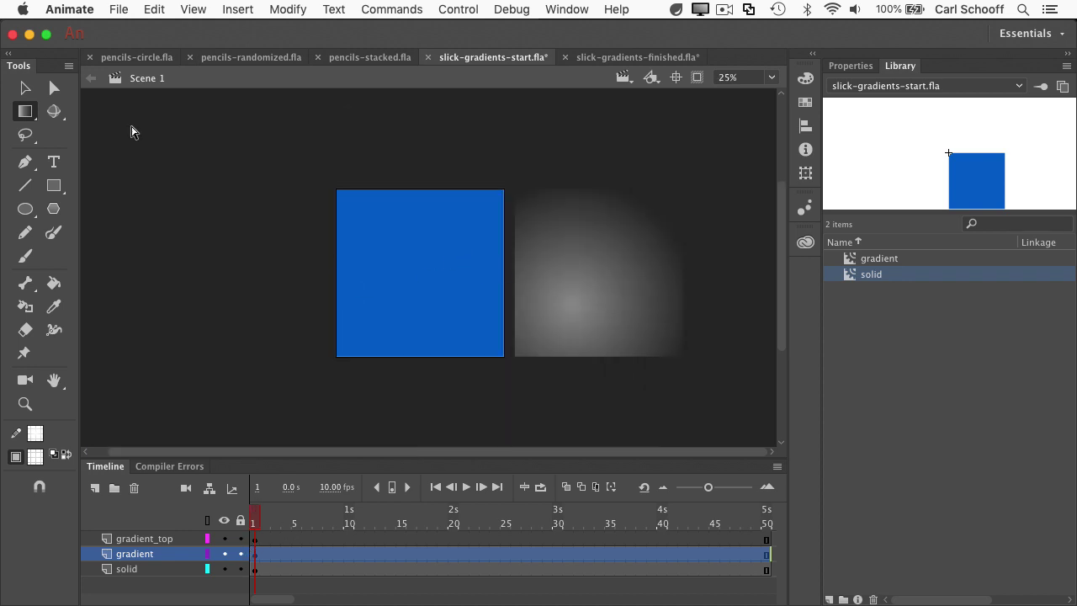
pyautogui.click(26, 87)
pyautogui.click(572, 278)
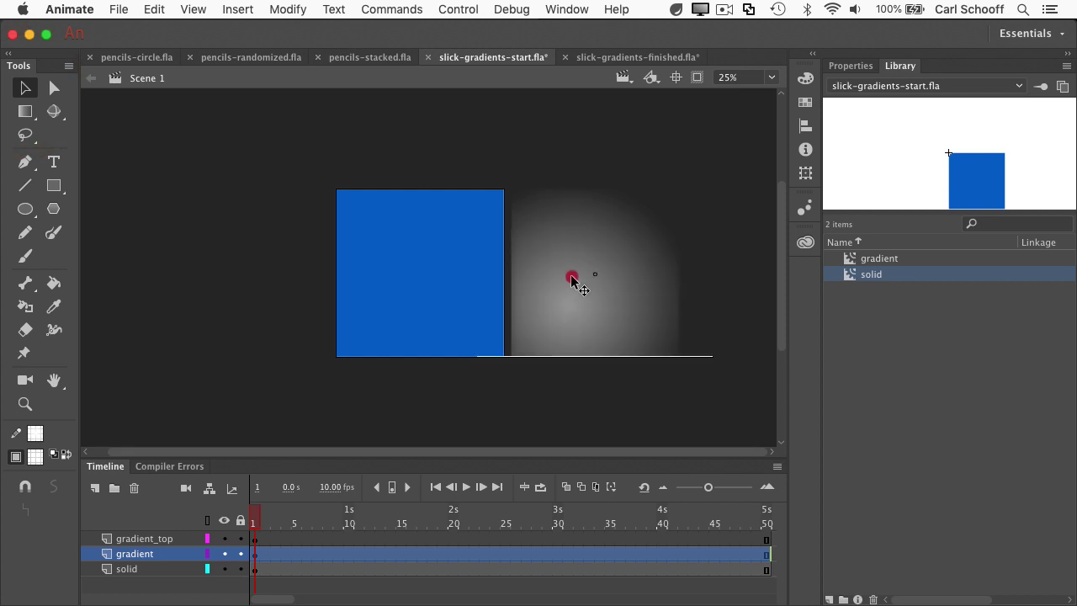
pyautogui.click(421, 379)
pyautogui.moveTo(581, 313); pyautogui.dragTo(443, 293)
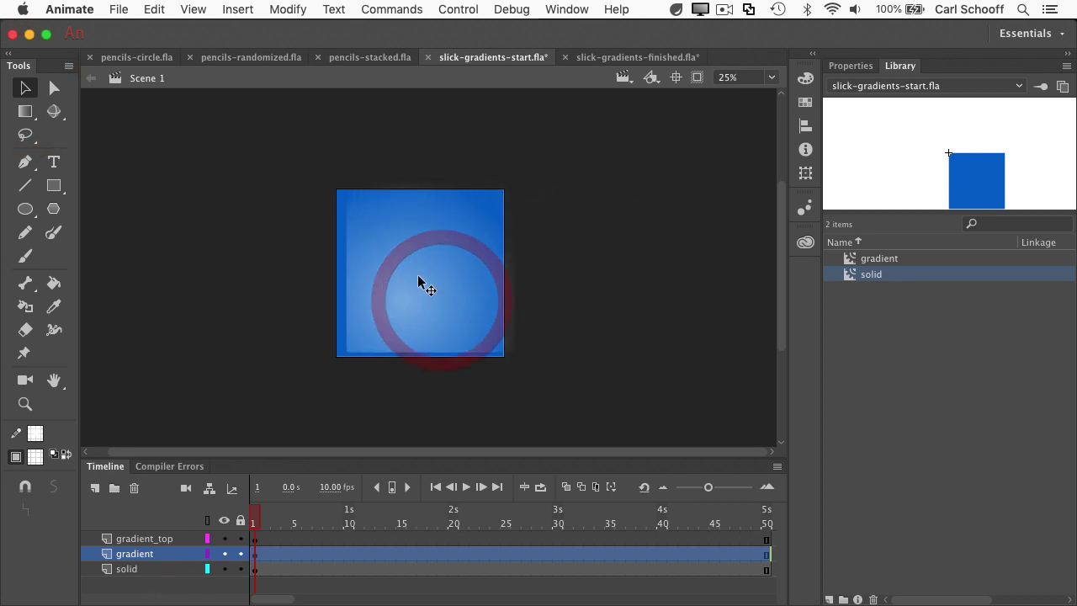
# - Align the gradient clip's left and top edges to the stage, then zoom to 50%
pyautogui.click(806, 126)
pyautogui.click(609, 108)
pyautogui.click(693, 109)
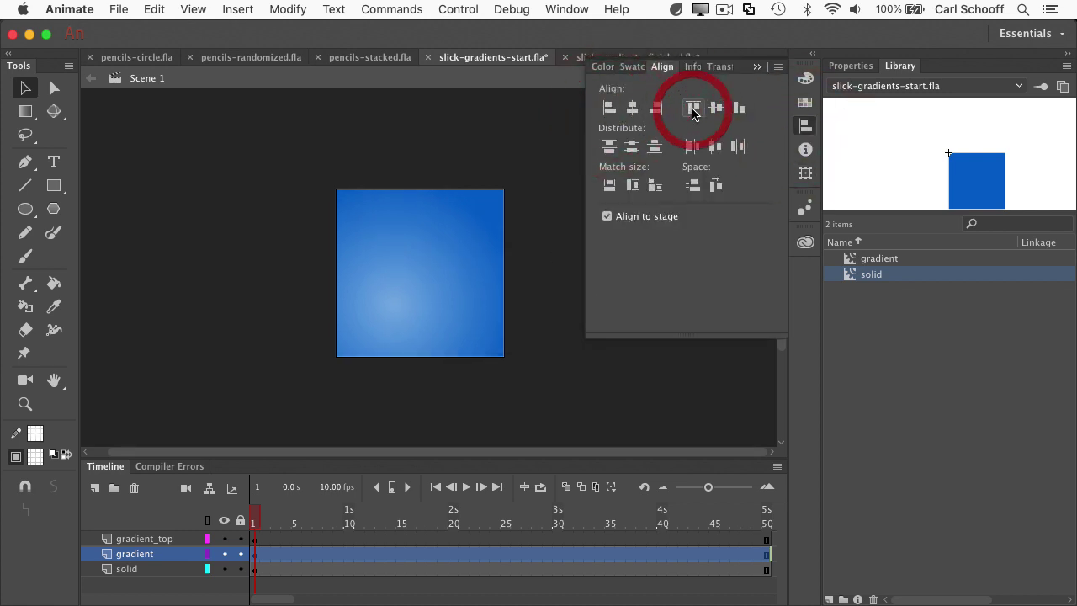
pyautogui.click(539, 393)
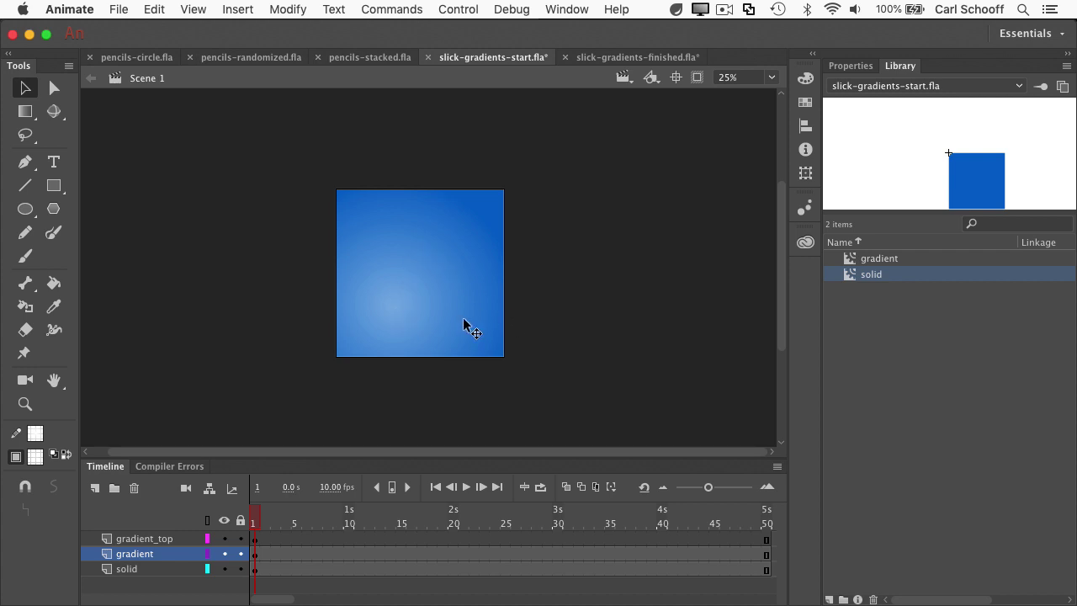
pyautogui.press('super+equal')
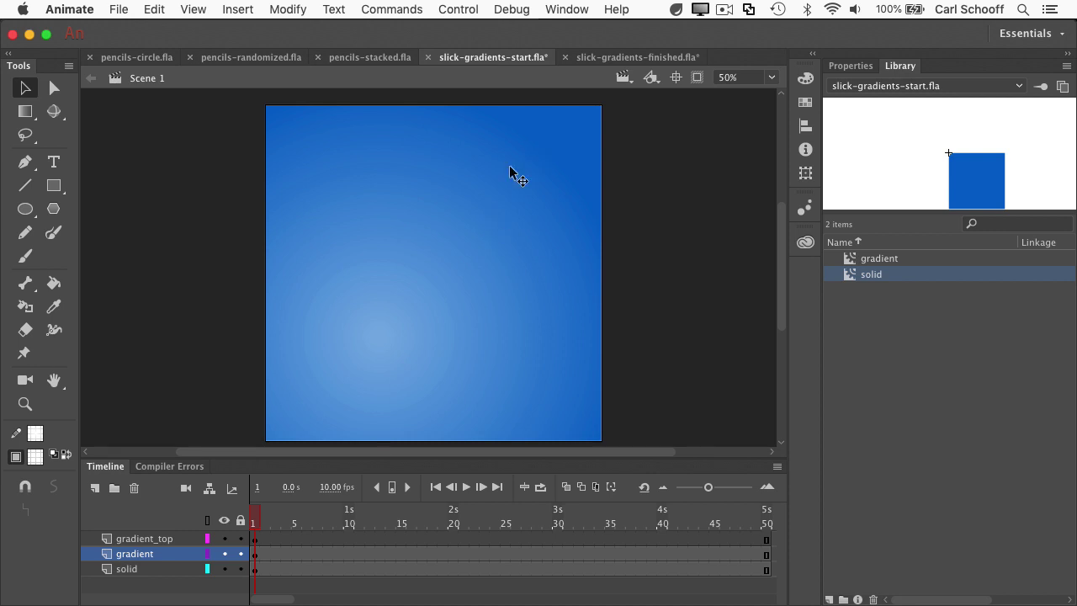
# - Set the gradient clip's blending to Add, comparing it against Normal first
pyautogui.click(852, 67)
pyautogui.click(388, 356)
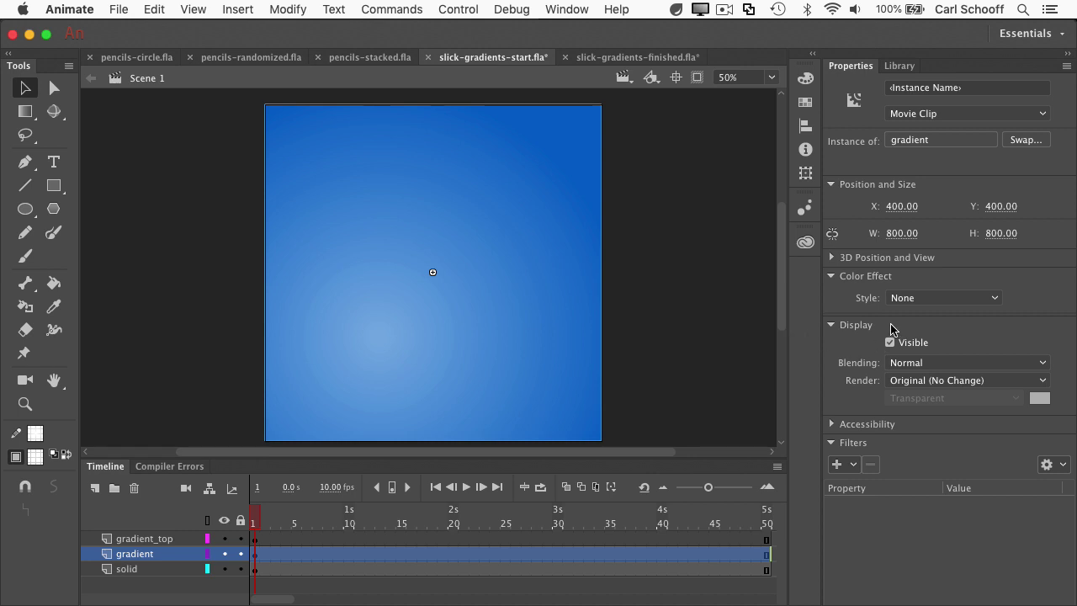
pyautogui.click(917, 365)
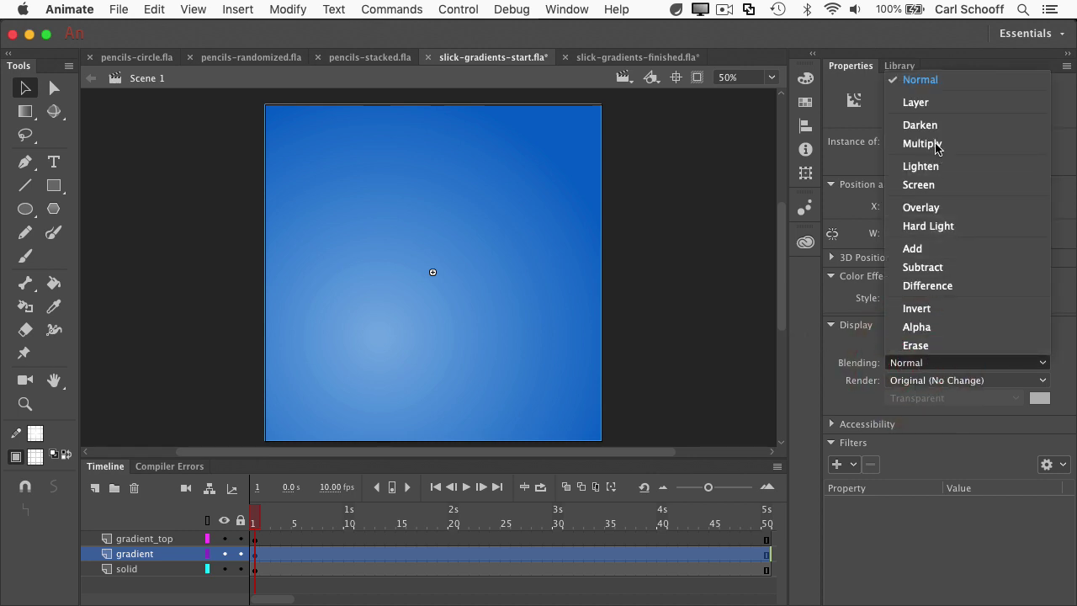
pyautogui.click(939, 248)
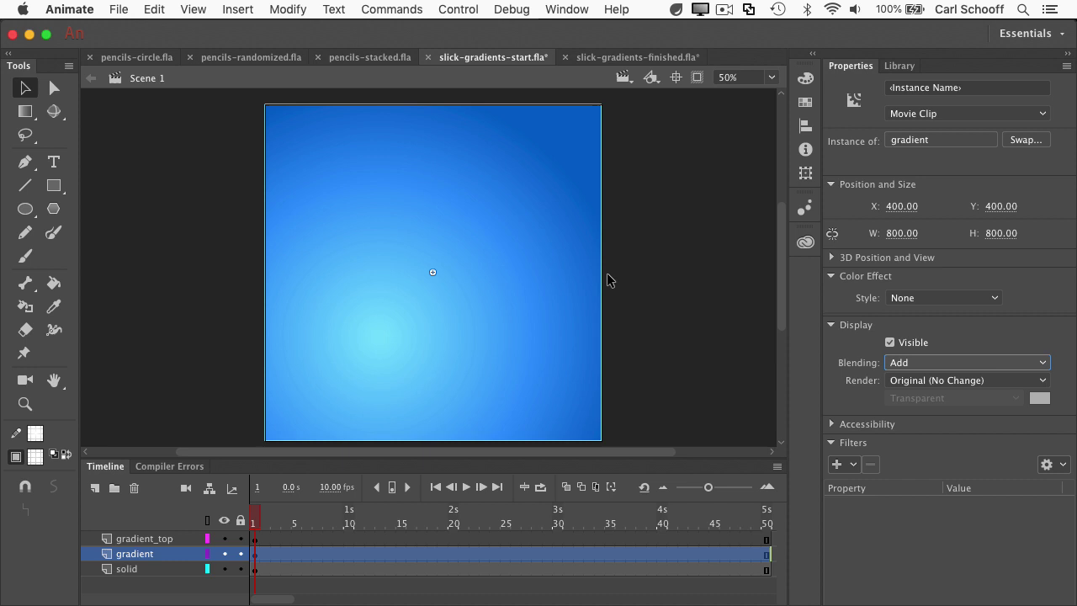
pyautogui.click(936, 363)
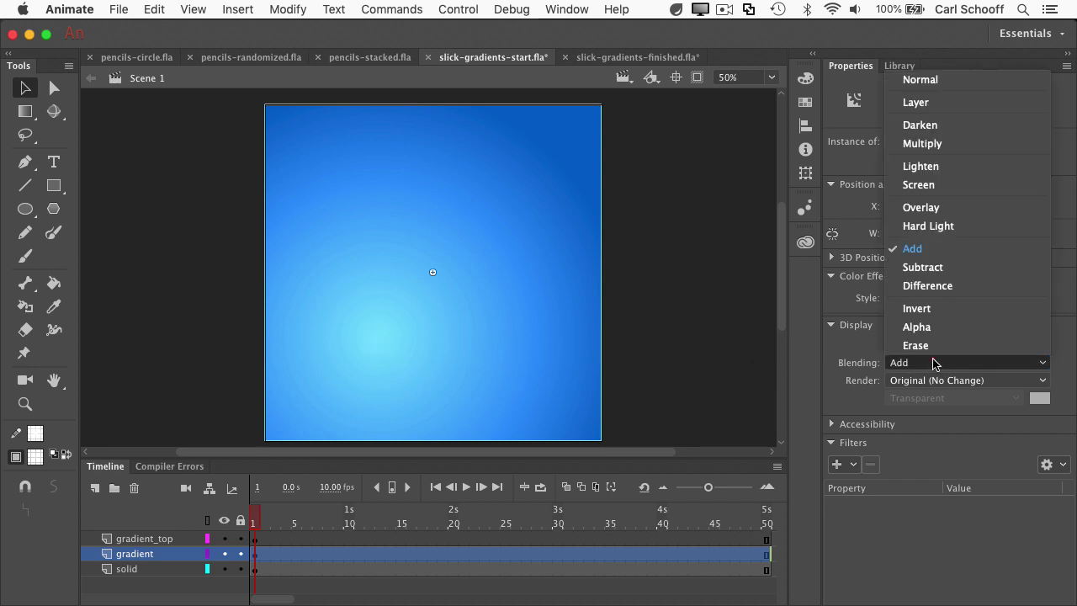
pyautogui.click(944, 80)
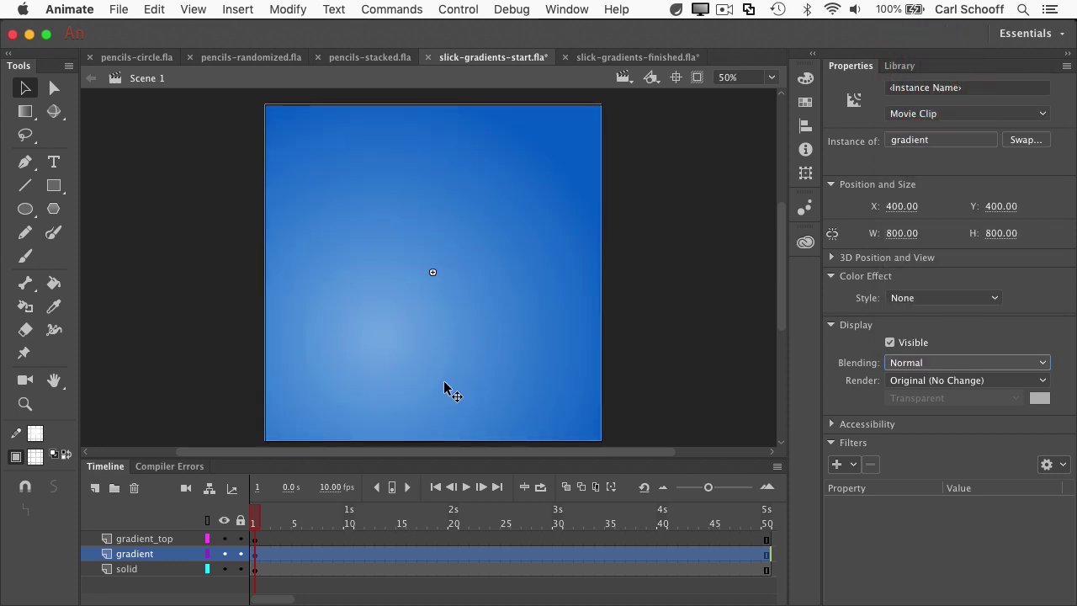
pyautogui.click(932, 362)
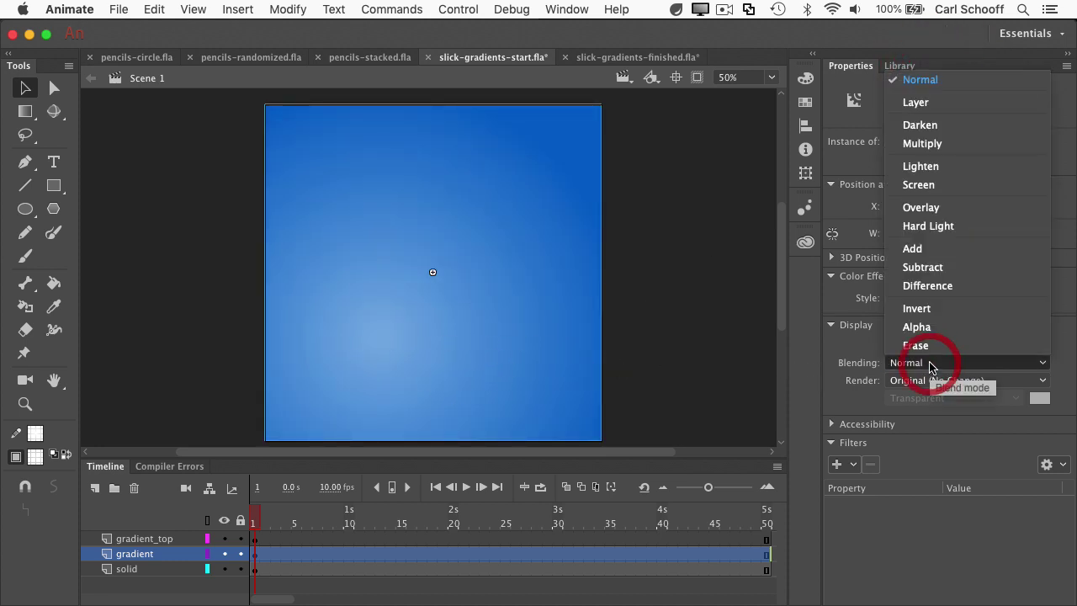
pyautogui.click(933, 249)
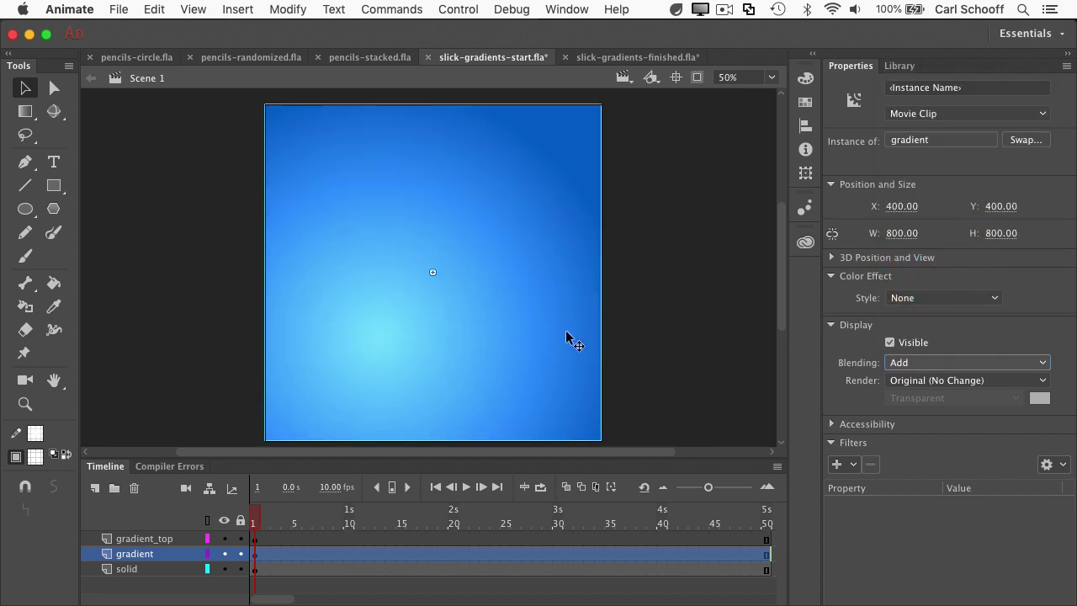
pyautogui.click(699, 225)
pyautogui.click(529, 240)
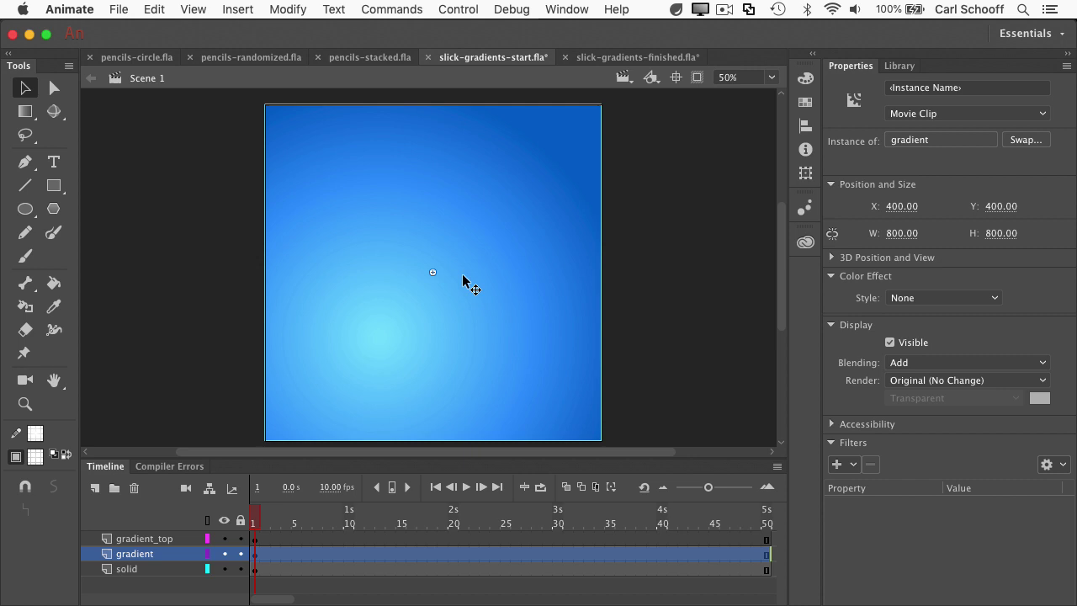
# - Give the gradient clip an Alpha colour effect raised to 79%
pyautogui.click(921, 298)
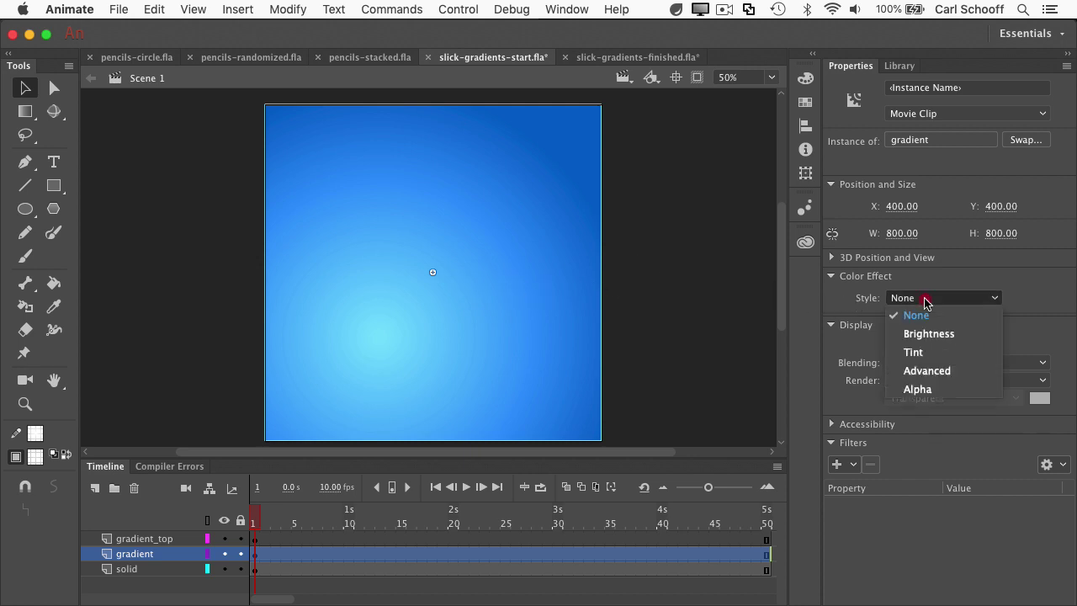
pyautogui.click(935, 384)
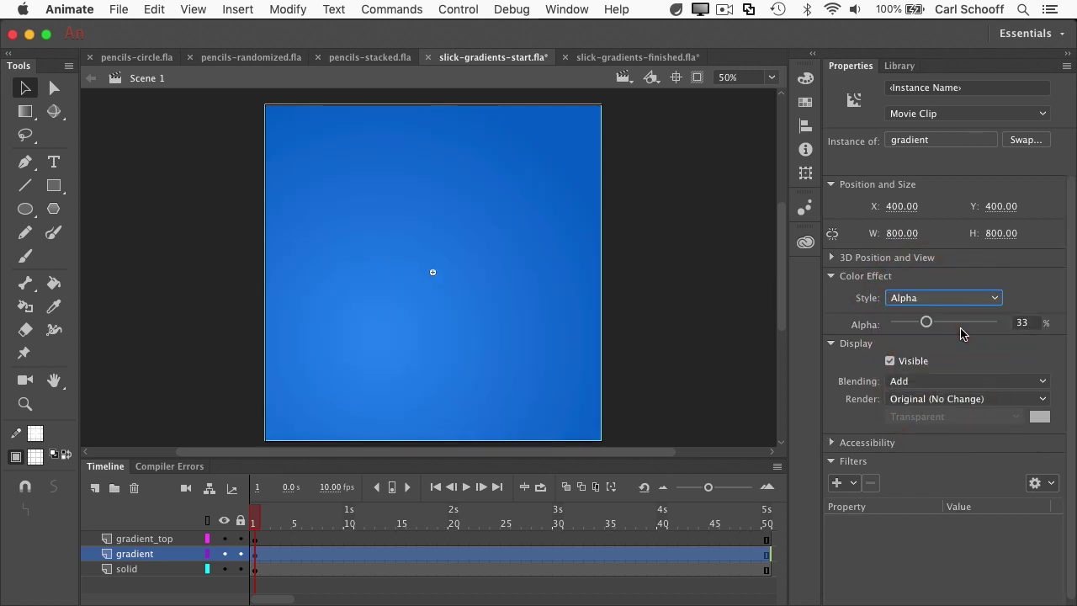
pyautogui.moveTo(928, 324); pyautogui.dragTo(977, 324)
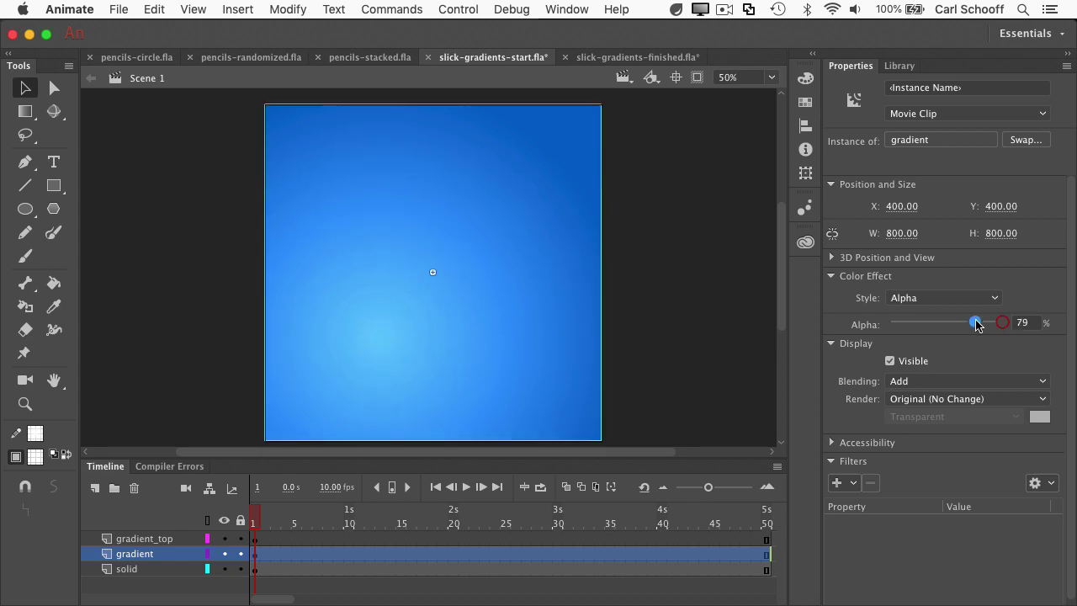
pyautogui.click(673, 313)
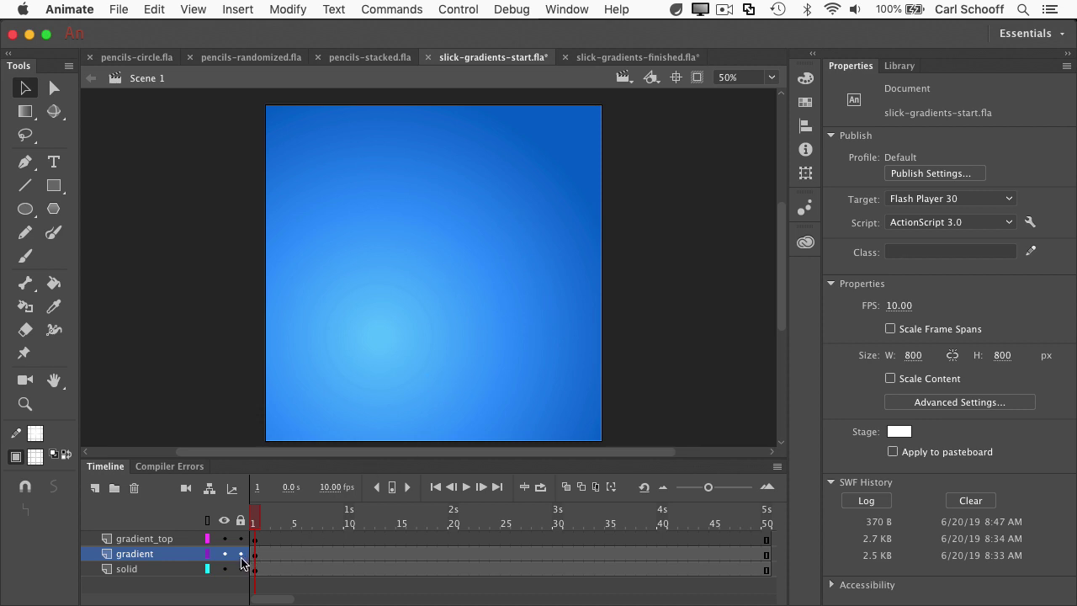
# - Lock the gradient layers and give the solid clip a Tint of orange #FF6600
pyautogui.keyDown('alt'); pyautogui.click(244, 571); pyautogui.keyUp('alt')
pyautogui.click(543, 362)
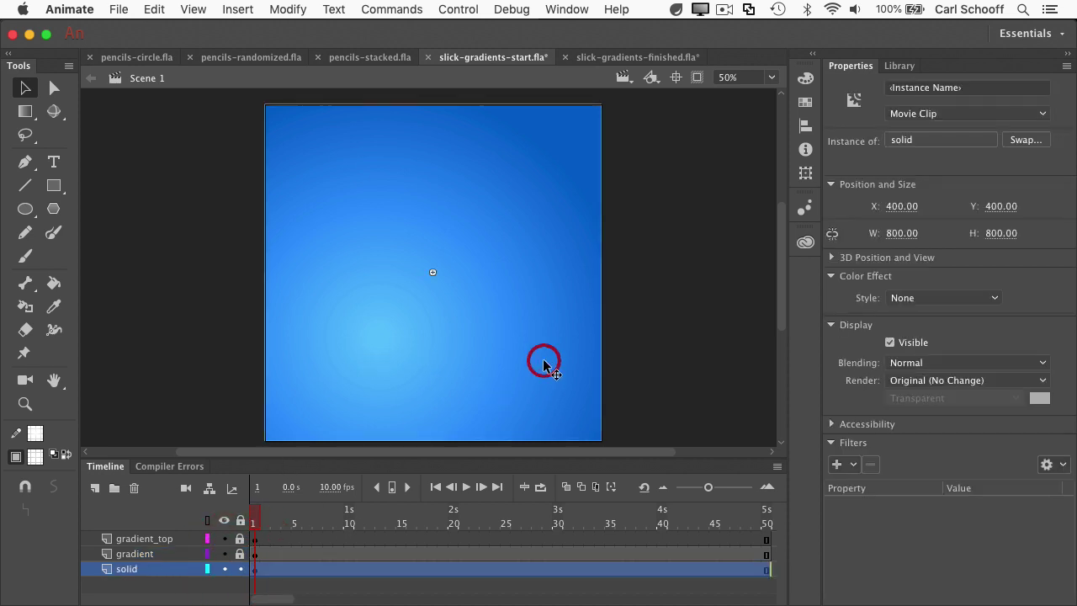
pyautogui.click(995, 299)
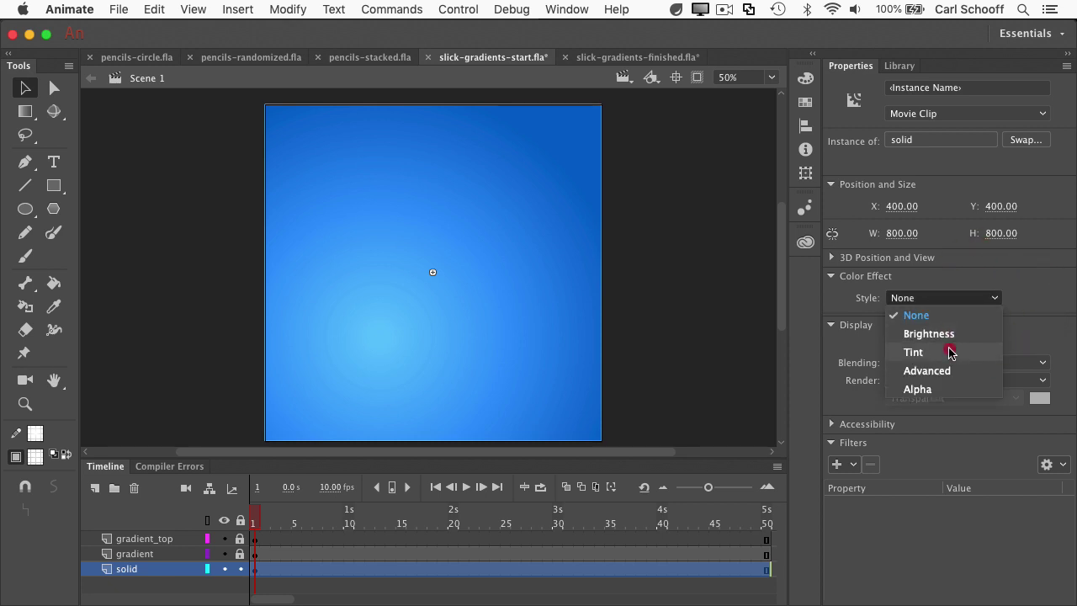
pyautogui.click(952, 352)
pyautogui.click(1037, 300)
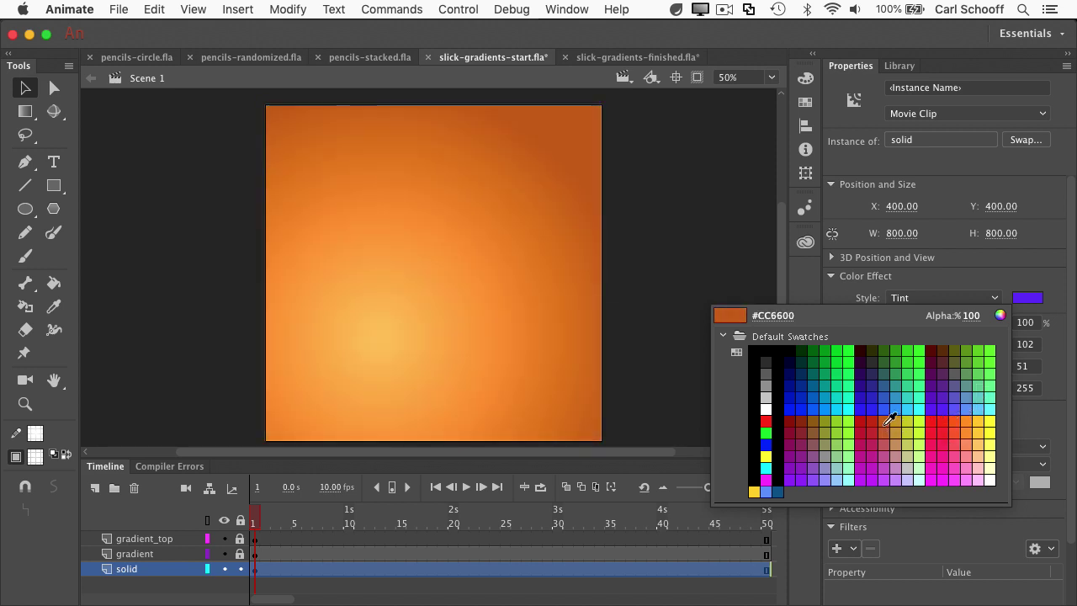
pyautogui.click(958, 422)
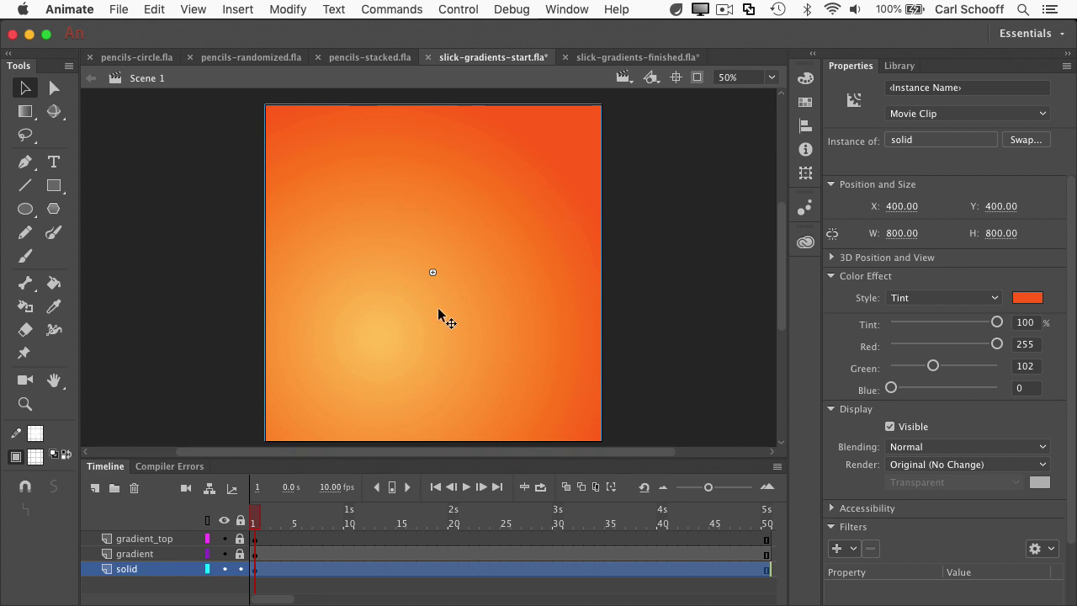
# - Lock the solid layer and free-transform the gradient clip to 1324.10 × 507.90 at Y 546.05
pyautogui.click(240, 568)
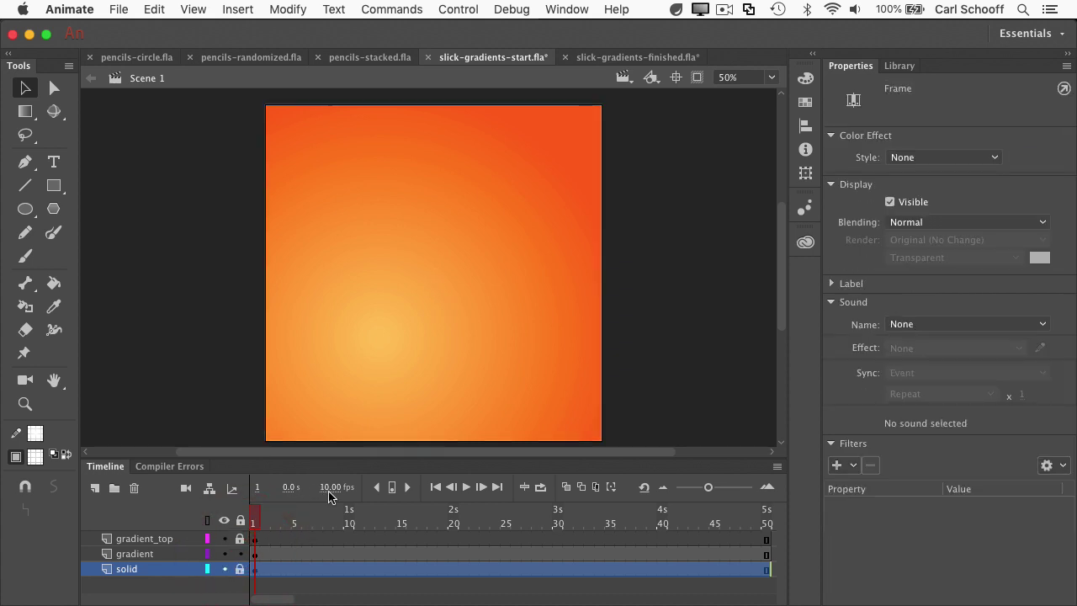
pyautogui.click(385, 335)
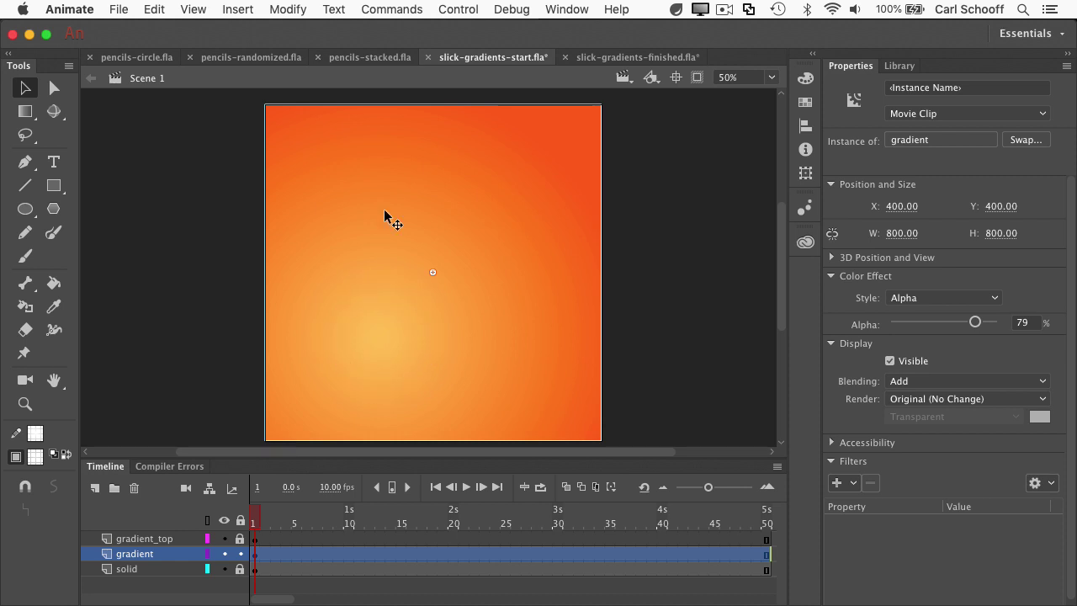
pyautogui.press('q')
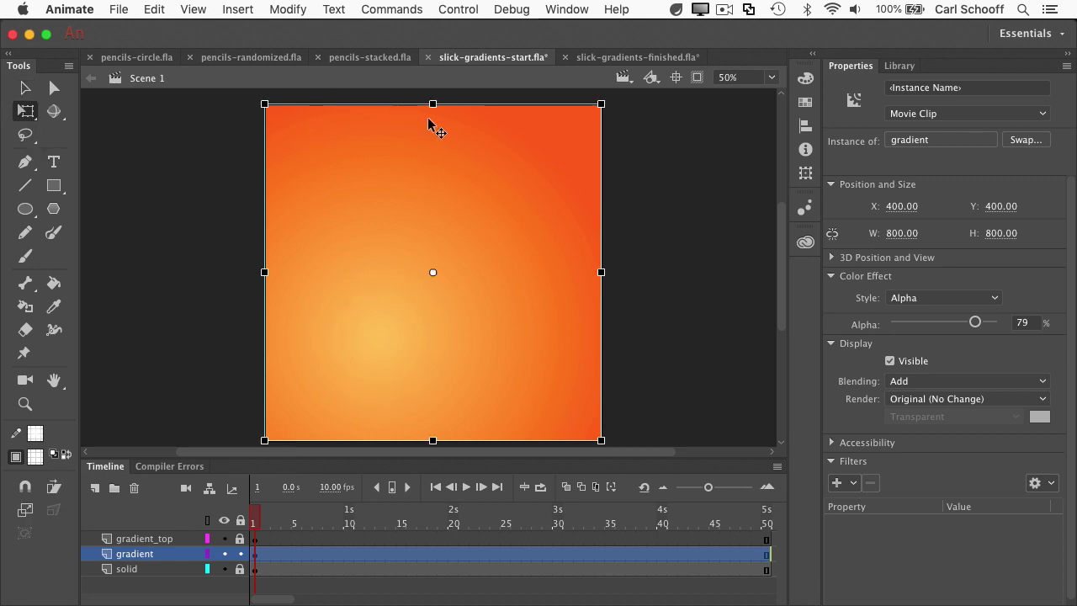
pyautogui.moveTo(434, 107); pyautogui.dragTo(431, 165)
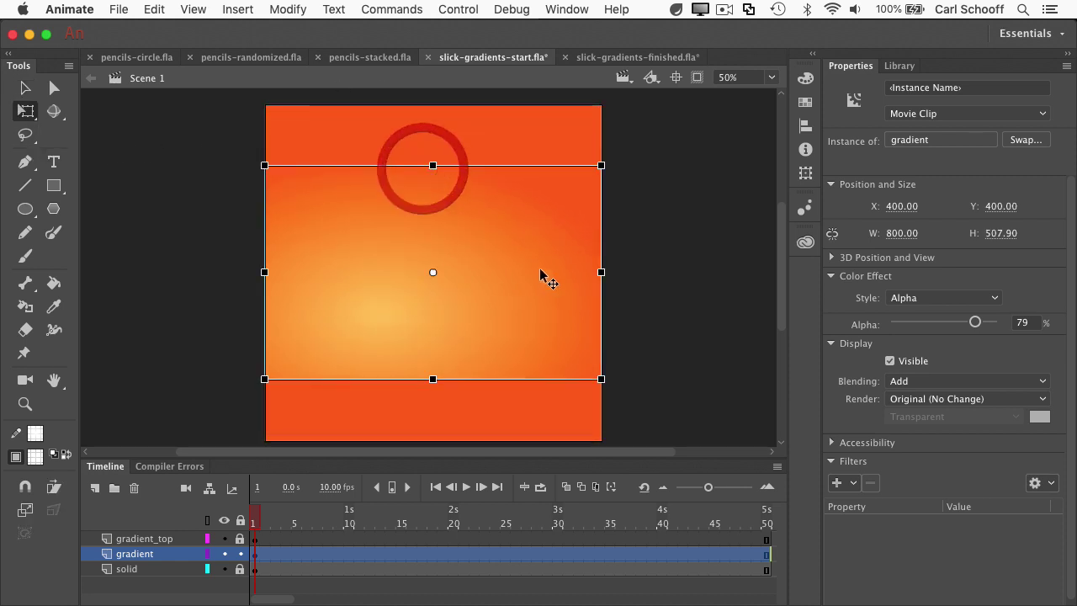
pyautogui.moveTo(603, 272); pyautogui.dragTo(713, 272)
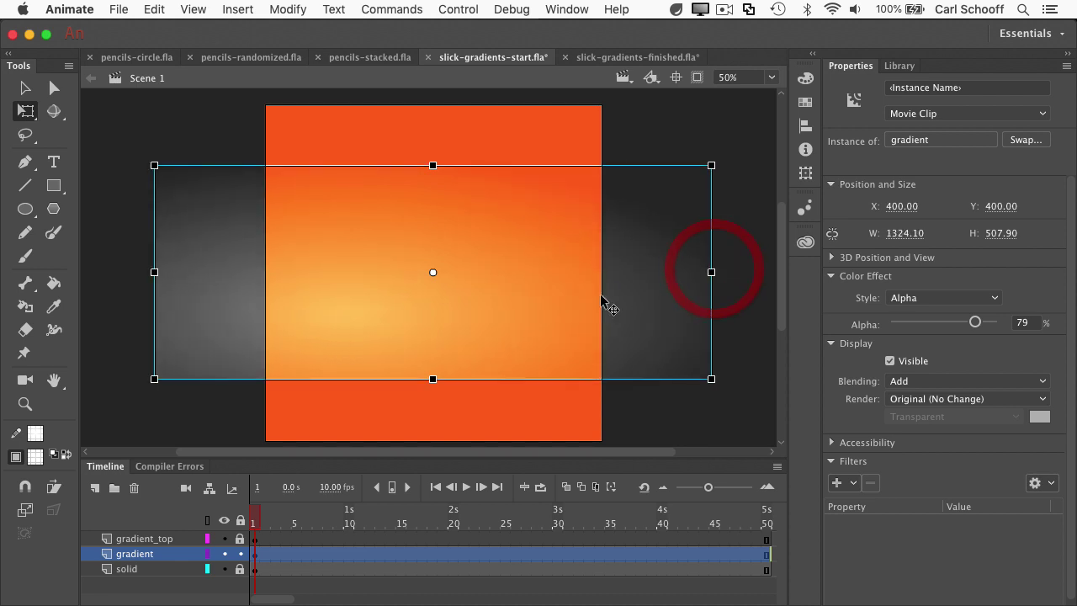
pyautogui.moveTo(638, 307); pyautogui.dragTo(632, 368)
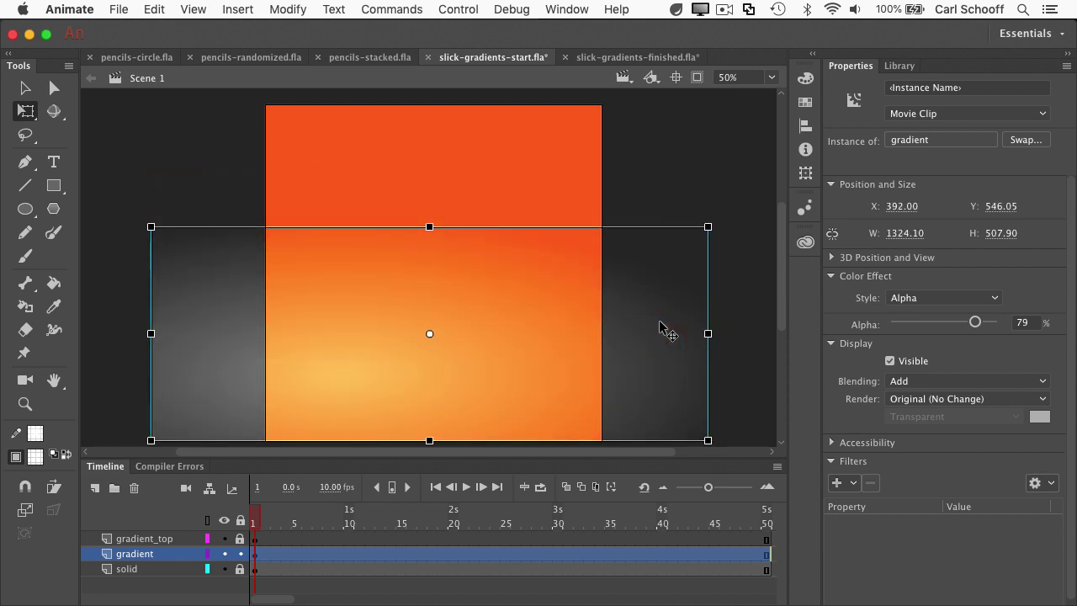
pyautogui.click(742, 225)
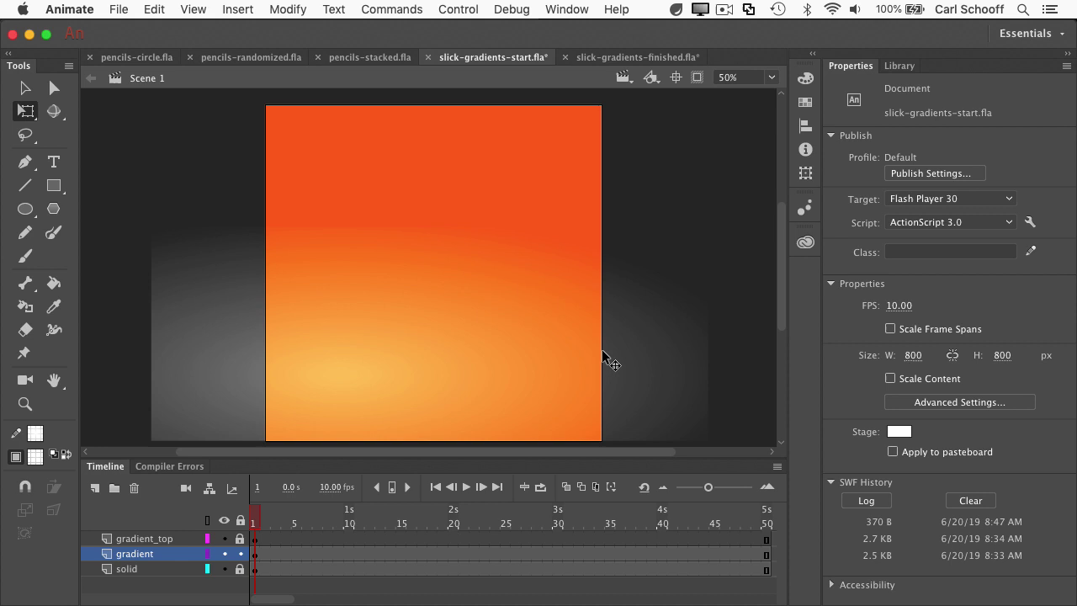
pyautogui.click(645, 370)
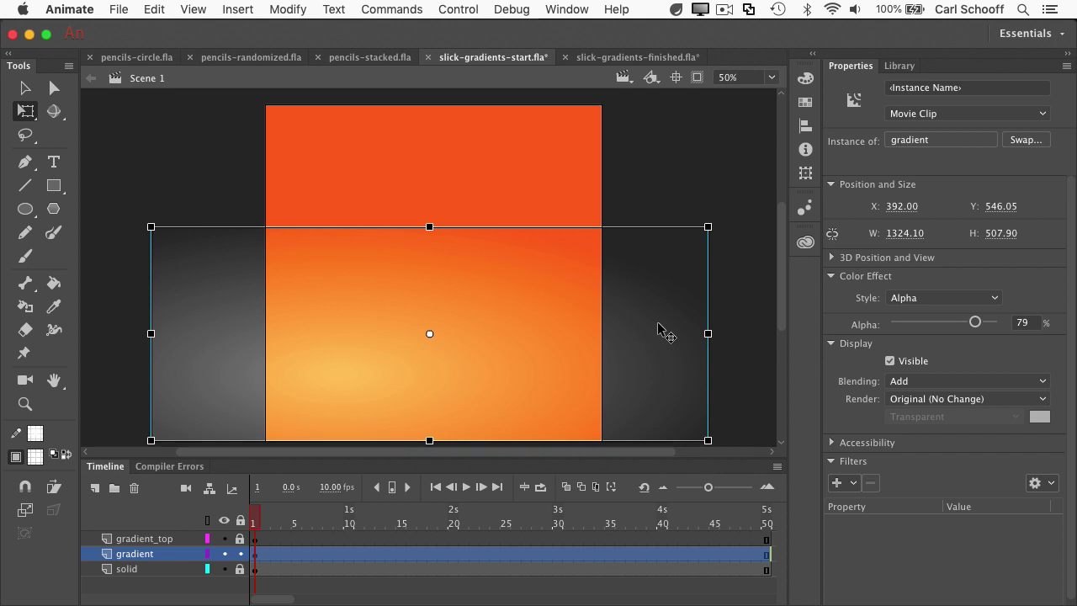
# - Copy the gradient clip and paste it in place on the unlocked gradient_top layer
pyautogui.press('super+c')
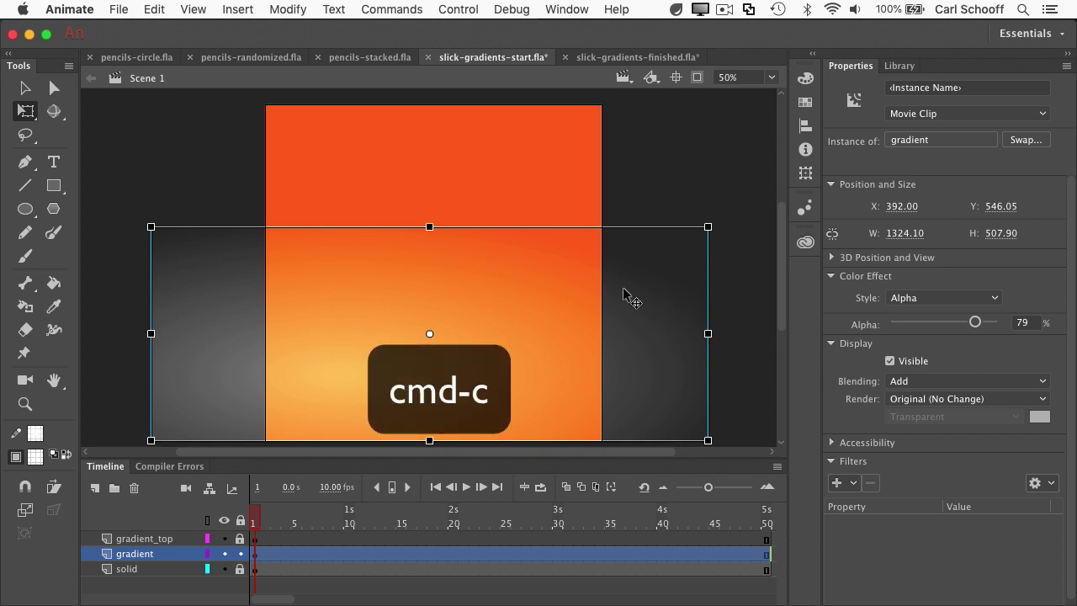
pyautogui.click(167, 539)
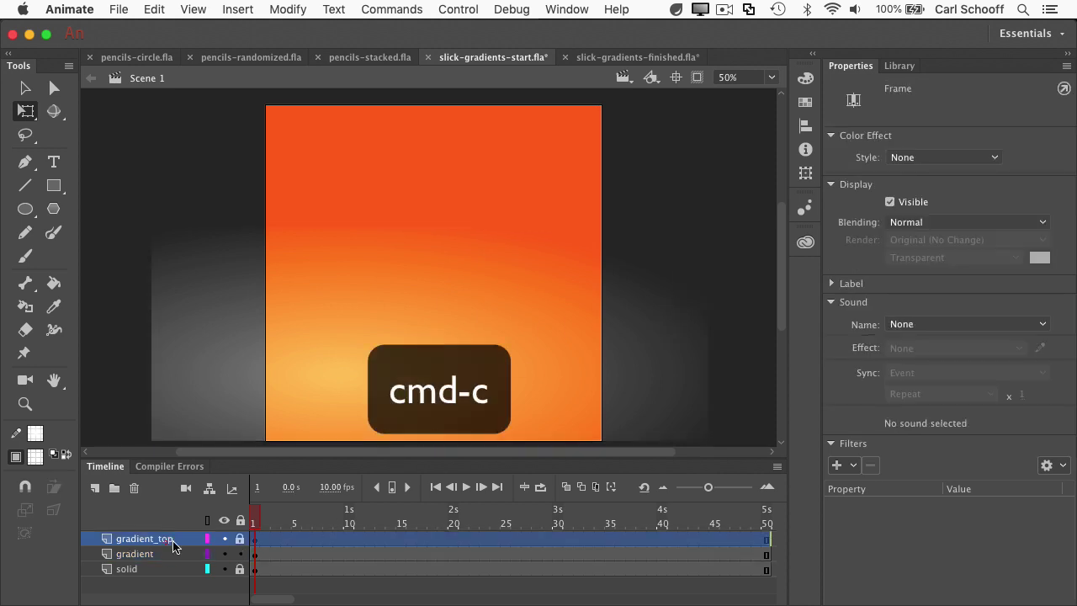
pyautogui.click(241, 539)
pyautogui.press('super+shift+v')
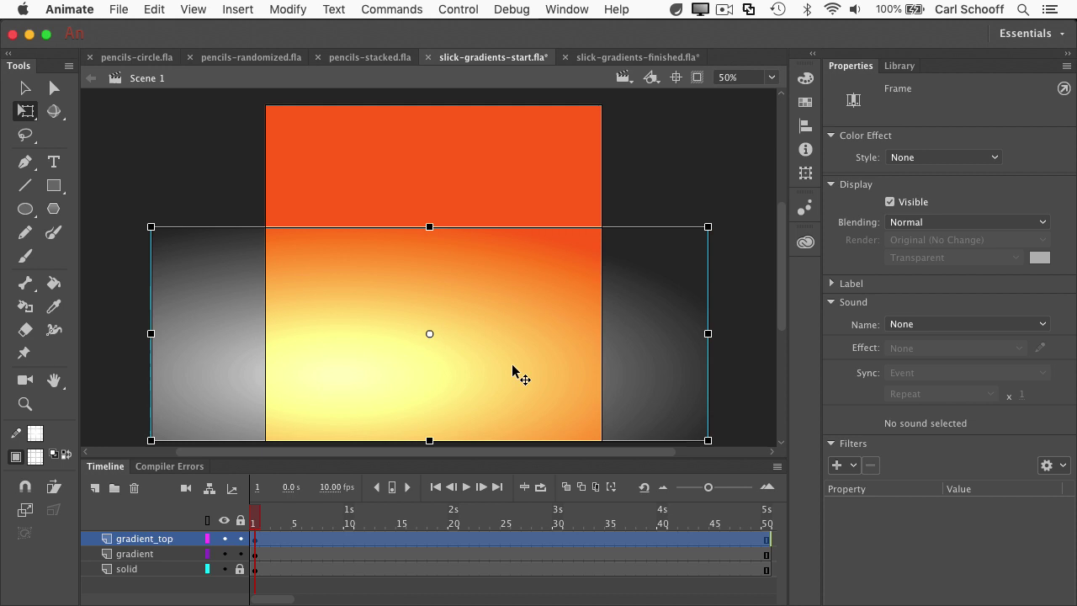
# - Move the copy up, tilt it slightly and stretch it to 1335.70 × 737.50 at Y -67.85
pyautogui.moveTo(520, 377); pyautogui.dragTo(532, 257)
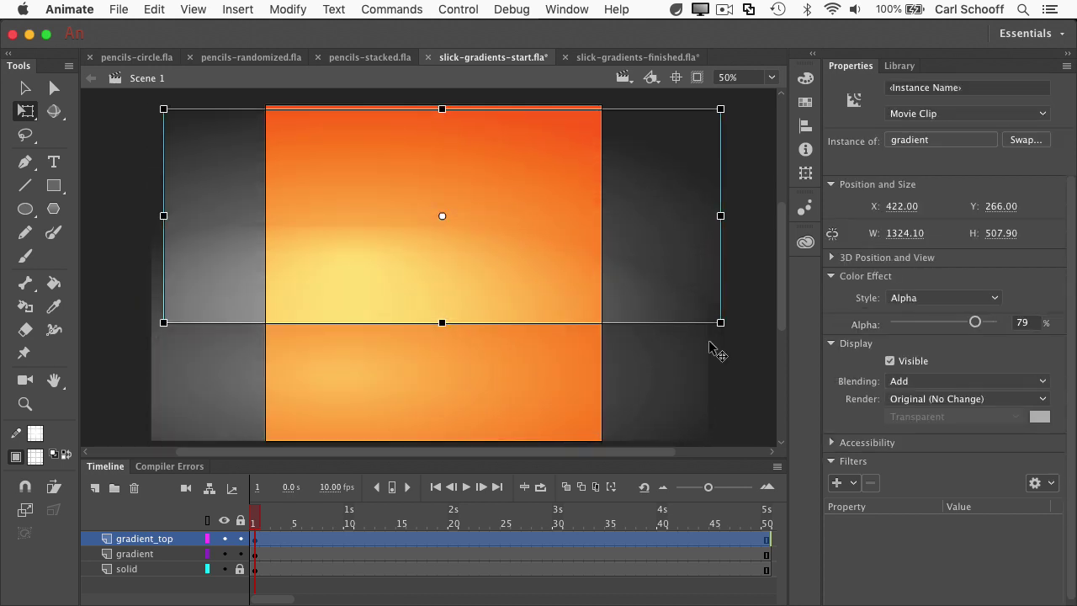
pyautogui.moveTo(729, 334); pyautogui.dragTo(186, 127)
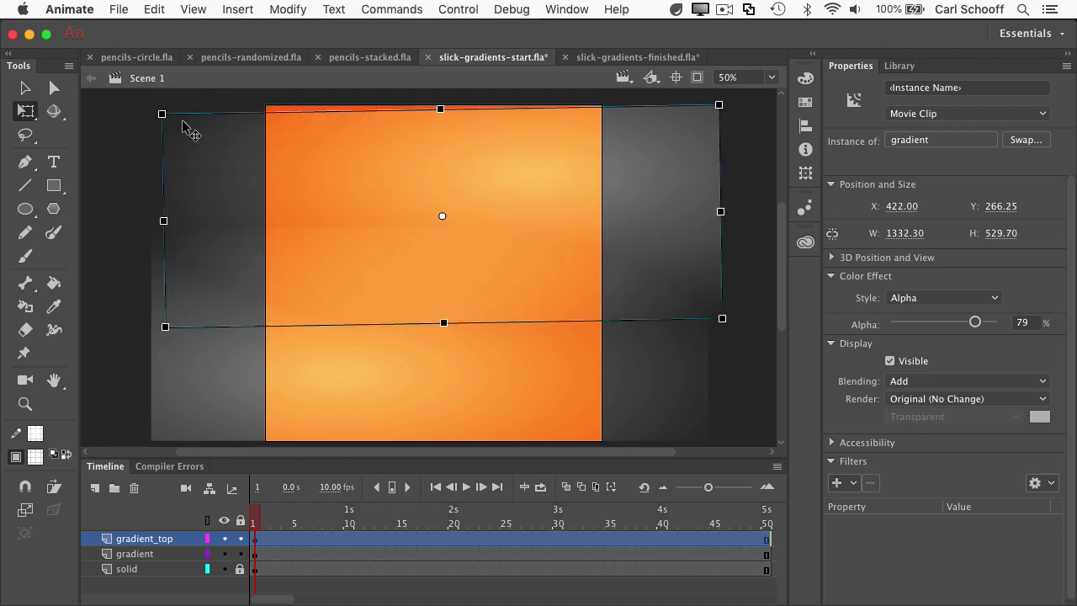
pyautogui.moveTo(701, 169)
pyautogui.mouseDown()
pyautogui.moveTo(693, 137)
pyautogui.moveTo(705, 168)
pyautogui.mouseUp()
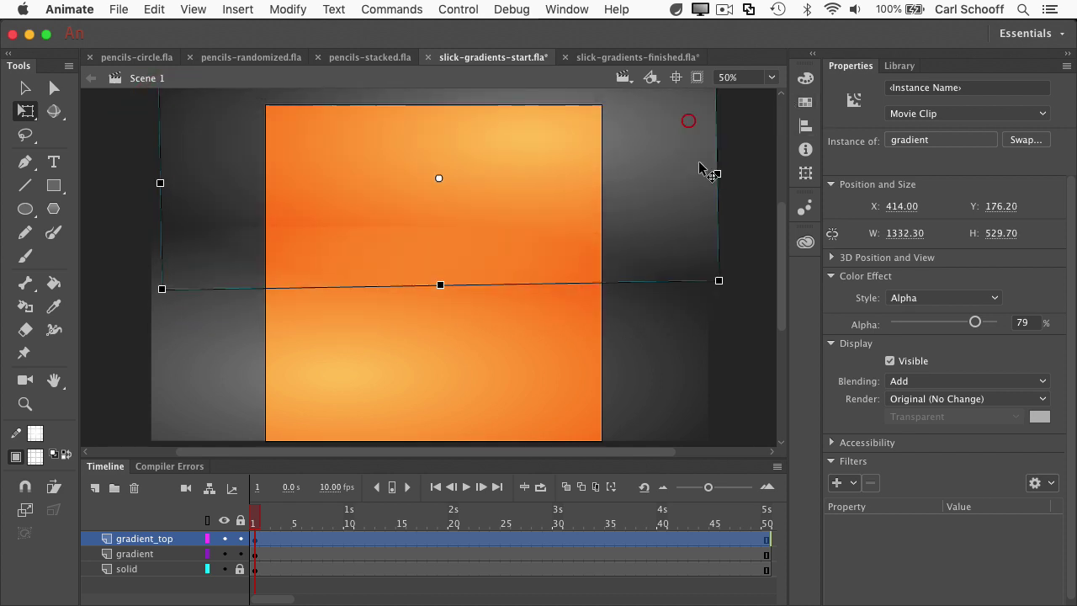
pyautogui.click(755, 229)
pyautogui.click(668, 185)
pyautogui.moveTo(668, 185); pyautogui.dragTo(668, 151)
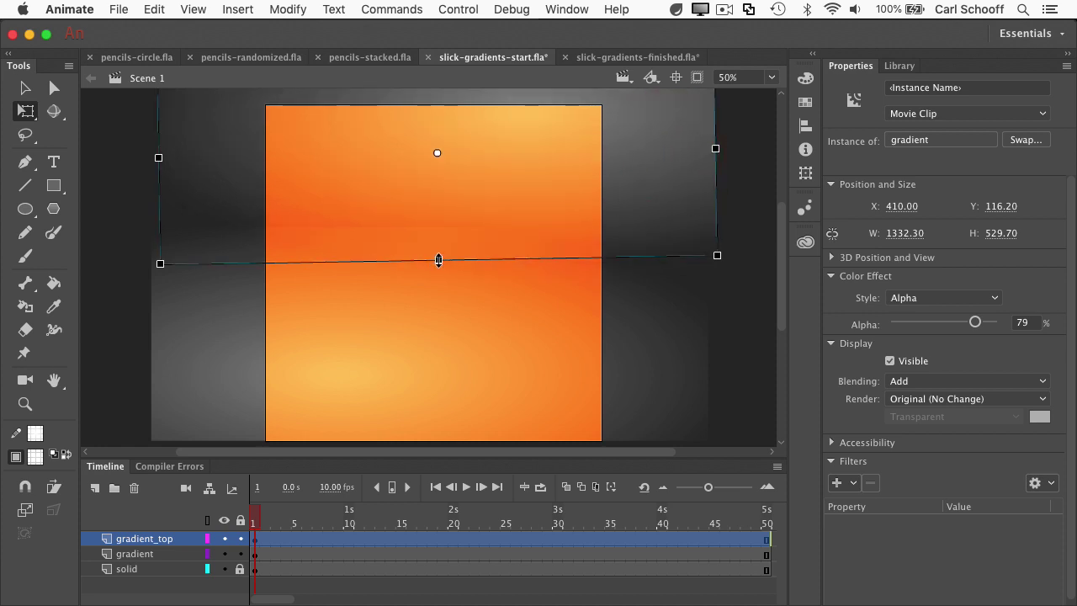
pyautogui.moveTo(439, 260); pyautogui.dragTo(438, 303)
pyautogui.click(745, 361)
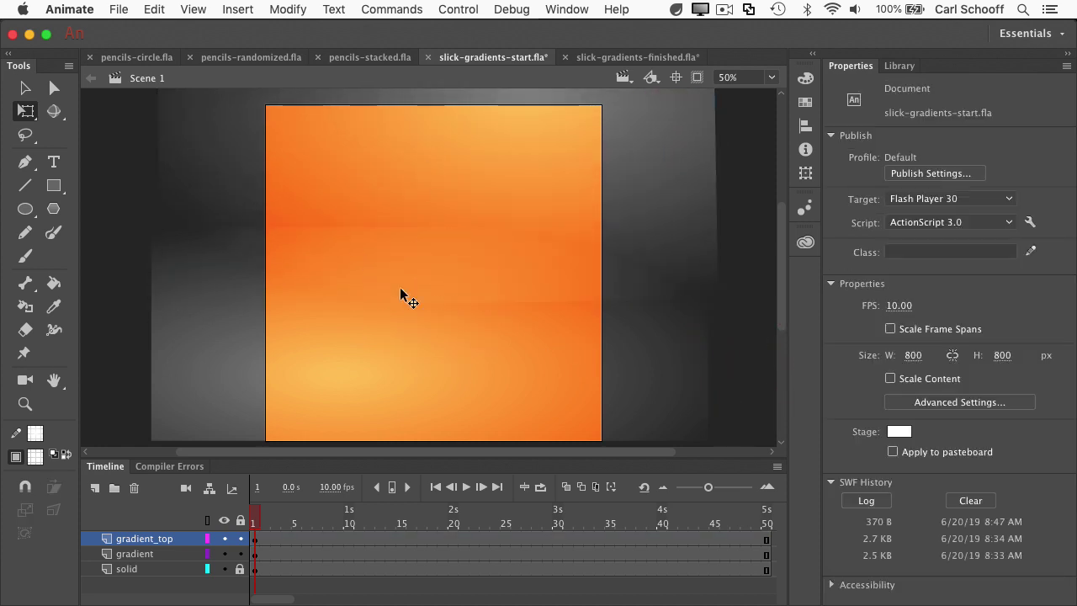
pyautogui.moveTo(679, 168); pyautogui.dragTo(676, 149)
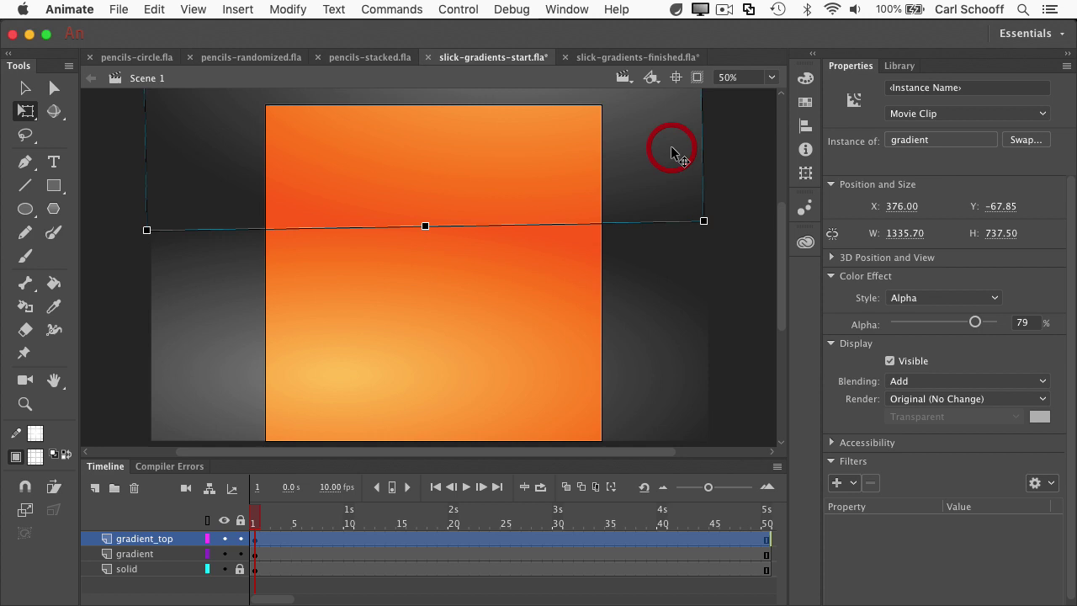
pyautogui.click(751, 212)
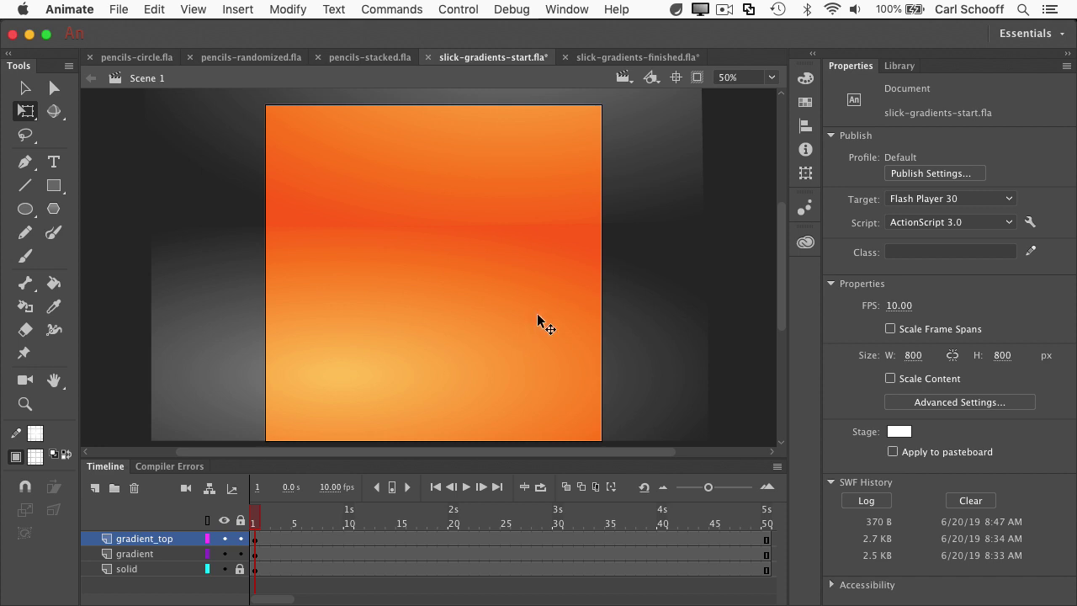
pyautogui.click(657, 132)
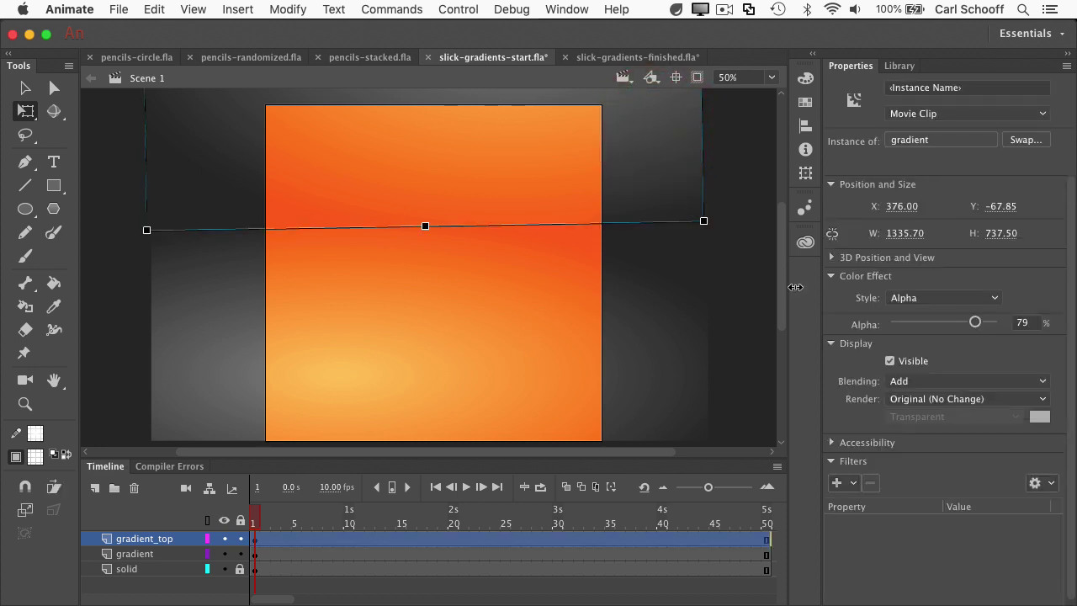
# - Lower the copy's opacity and tint it purple-blue #6633FF
pyautogui.moveTo(974, 324)
pyautogui.mouseDown()
pyautogui.moveTo(1020, 320)
pyautogui.moveTo(959, 320)
pyautogui.mouseUp()
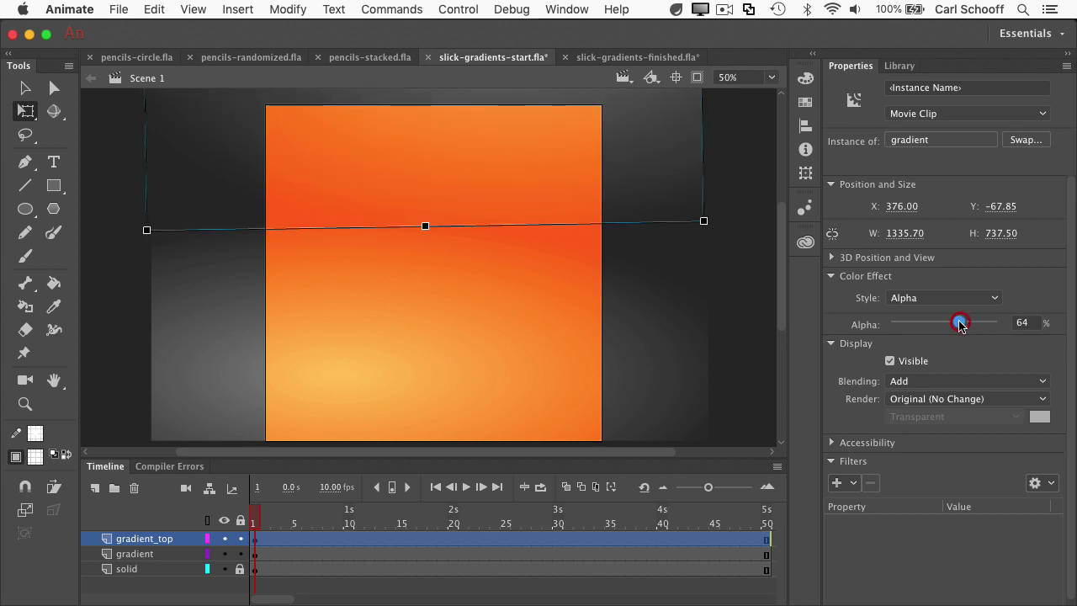
pyautogui.click(988, 298)
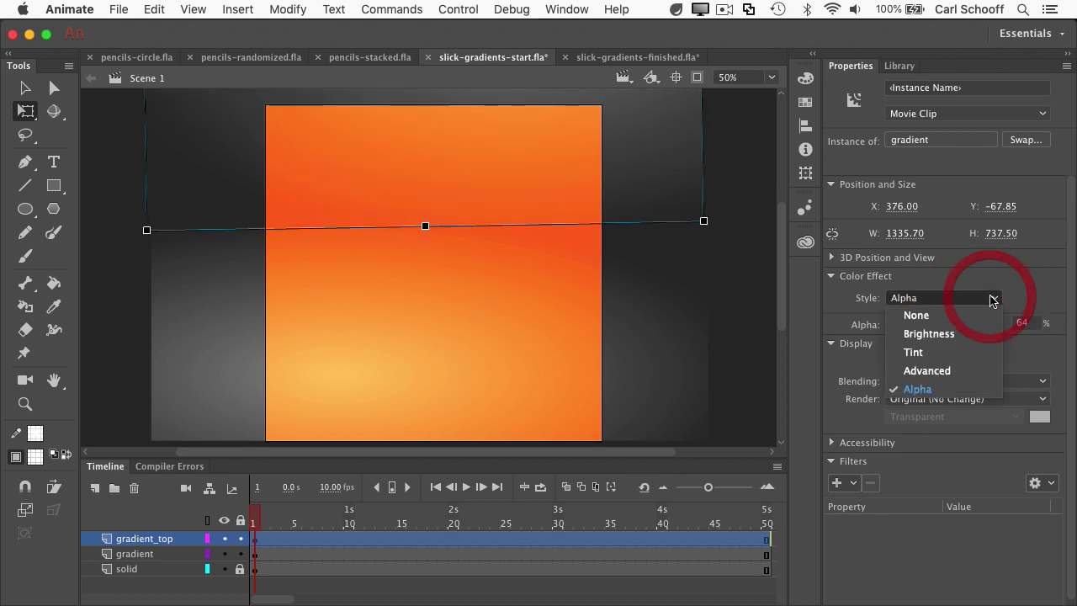
pyautogui.click(950, 356)
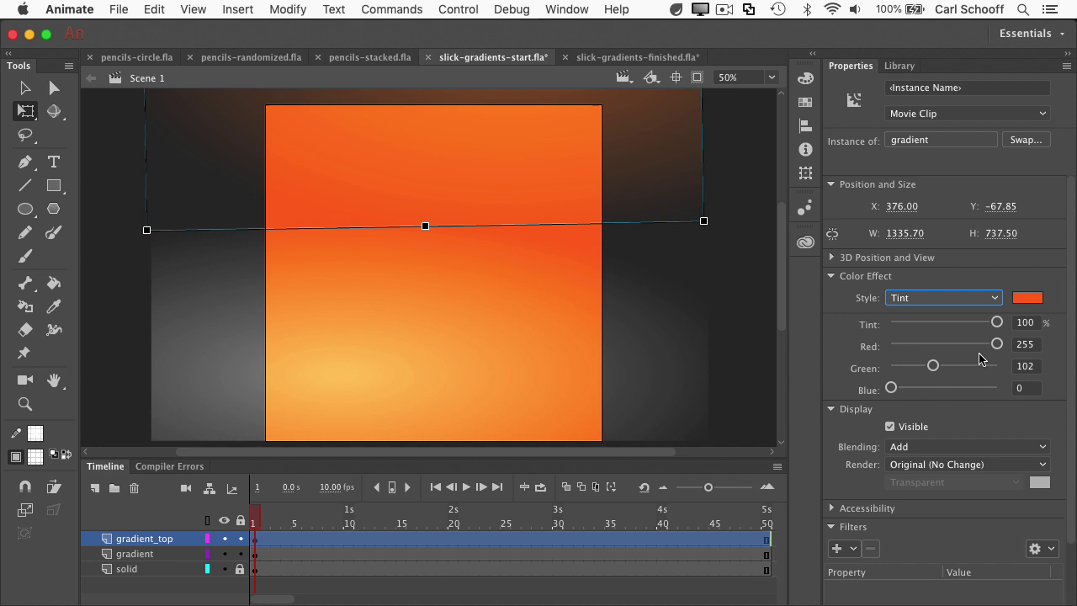
pyautogui.click(1028, 300)
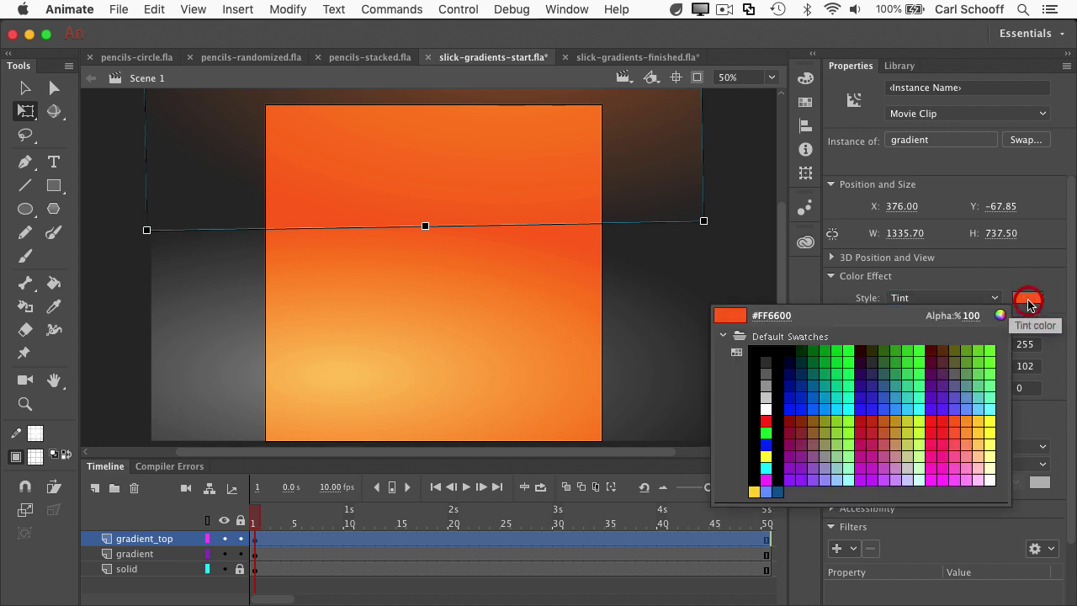
pyautogui.click(802, 422)
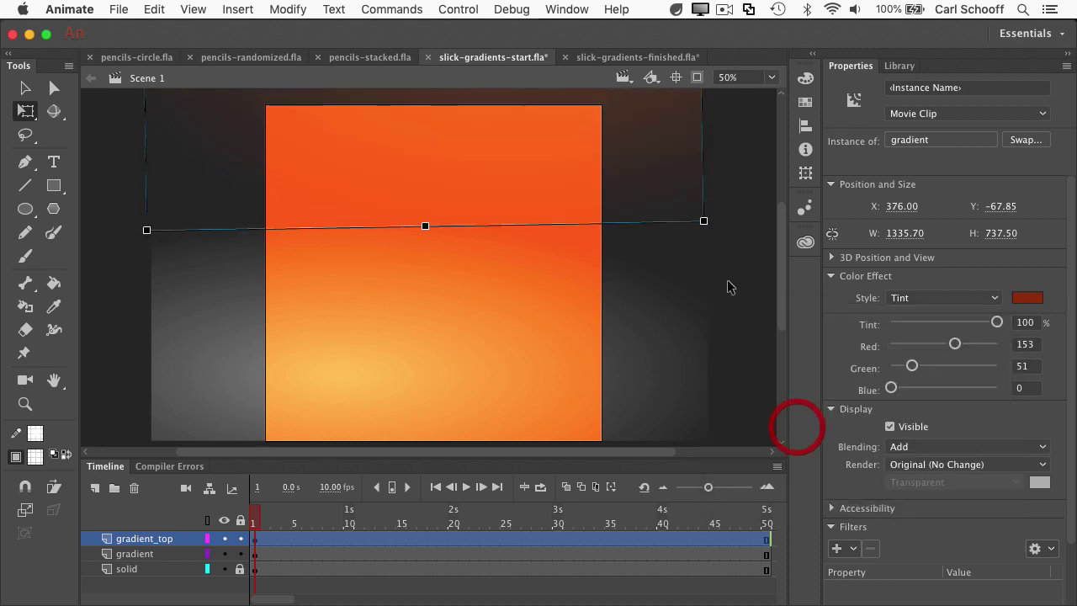
pyautogui.moveTo(668, 106); pyautogui.dragTo(665, 149)
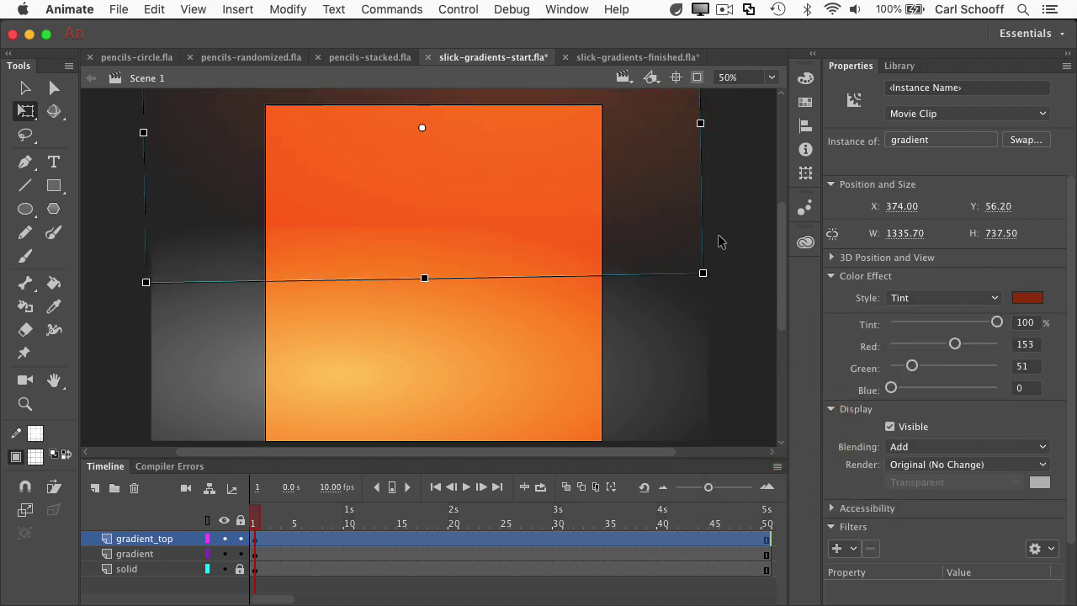
pyautogui.click(1026, 300)
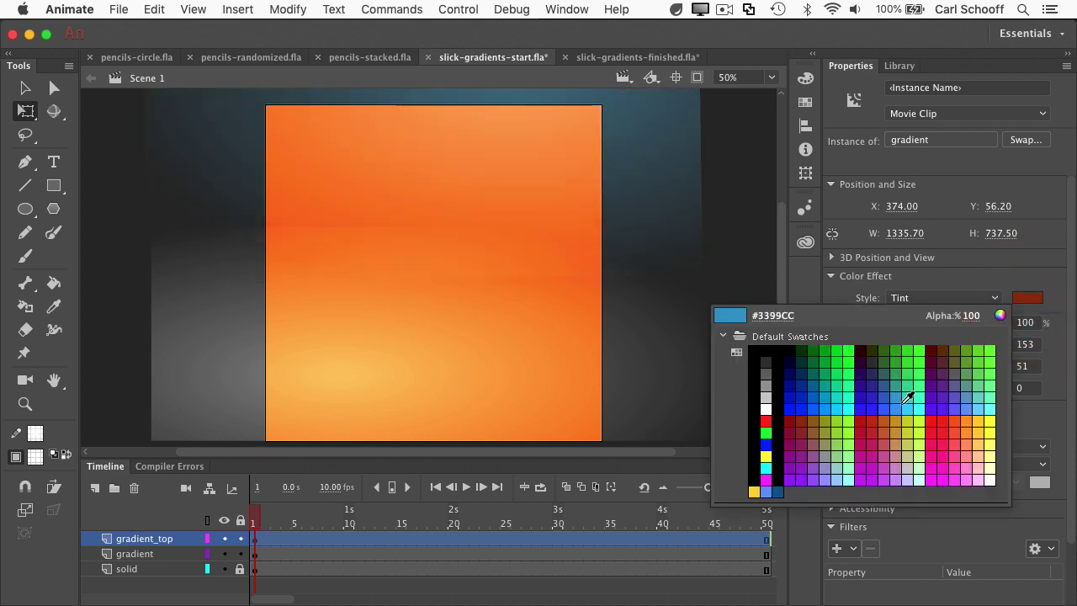
pyautogui.click(948, 405)
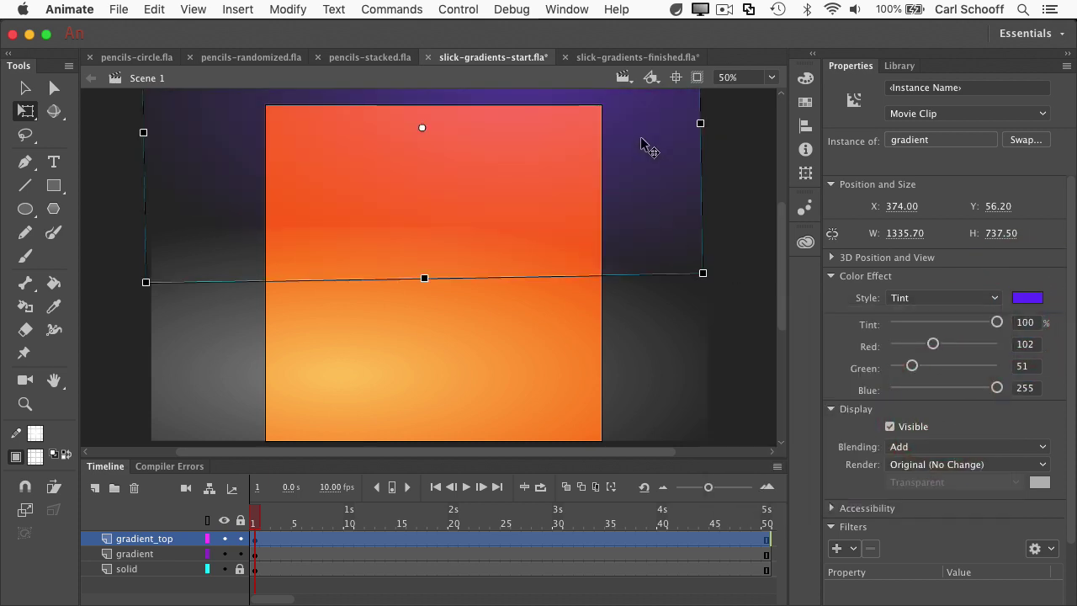
# - Move the tinted copy down-left and turn on Clip Content Outside Stage
pyautogui.moveTo(662, 123); pyautogui.dragTo(601, 208)
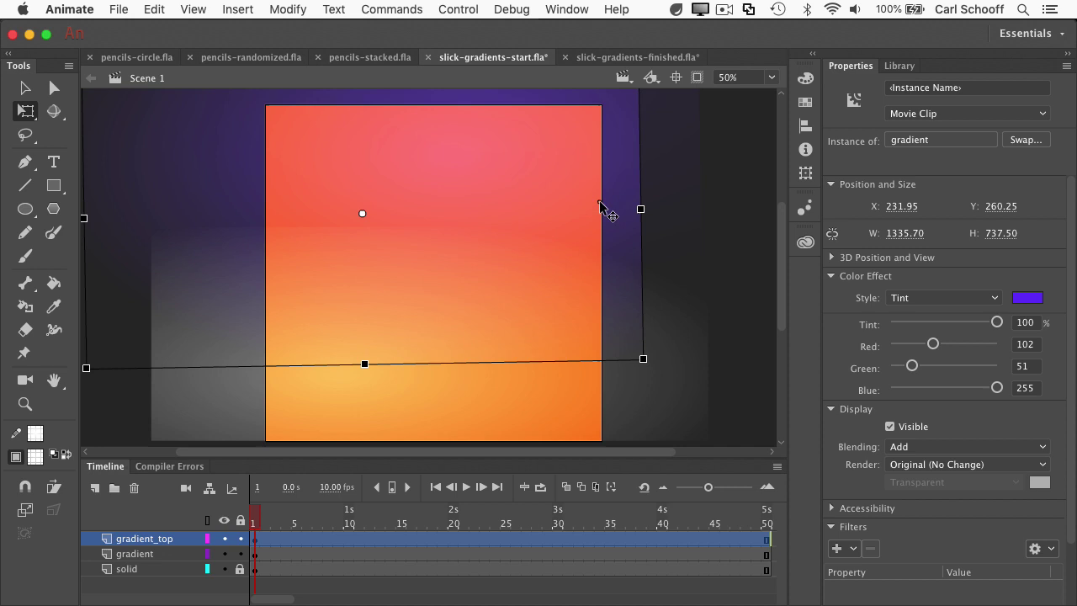
pyautogui.click(724, 203)
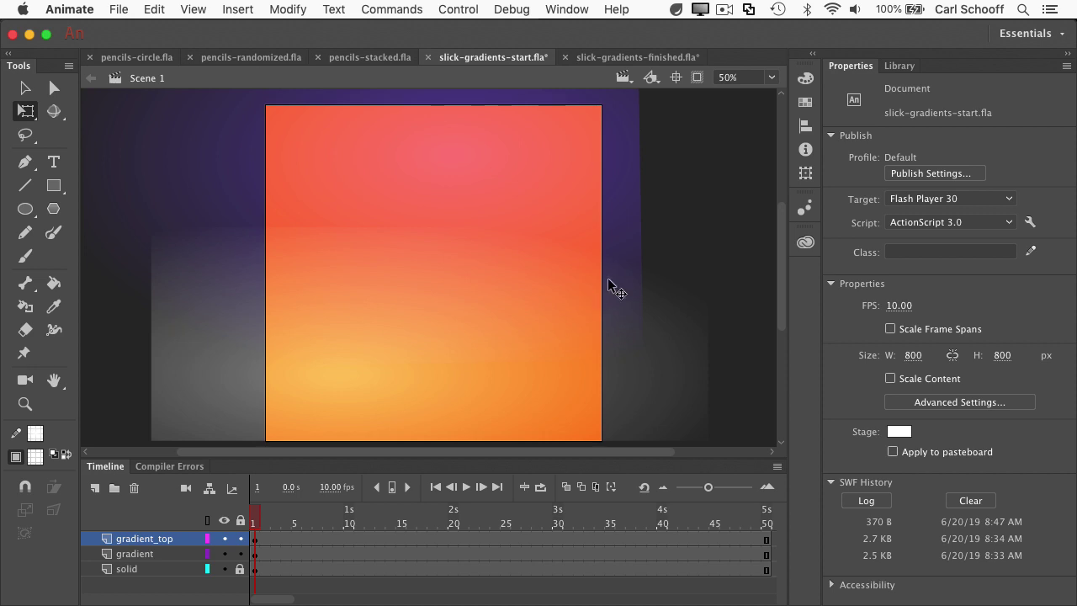
pyautogui.click(698, 77)
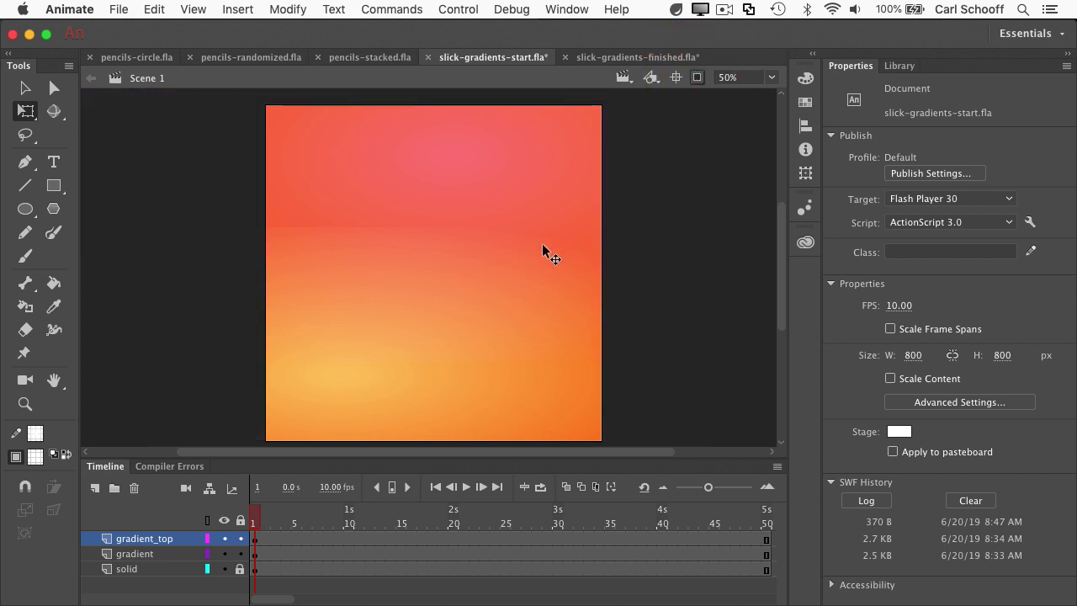
pyautogui.moveTo(542, 253); pyautogui.dragTo(502, 264)
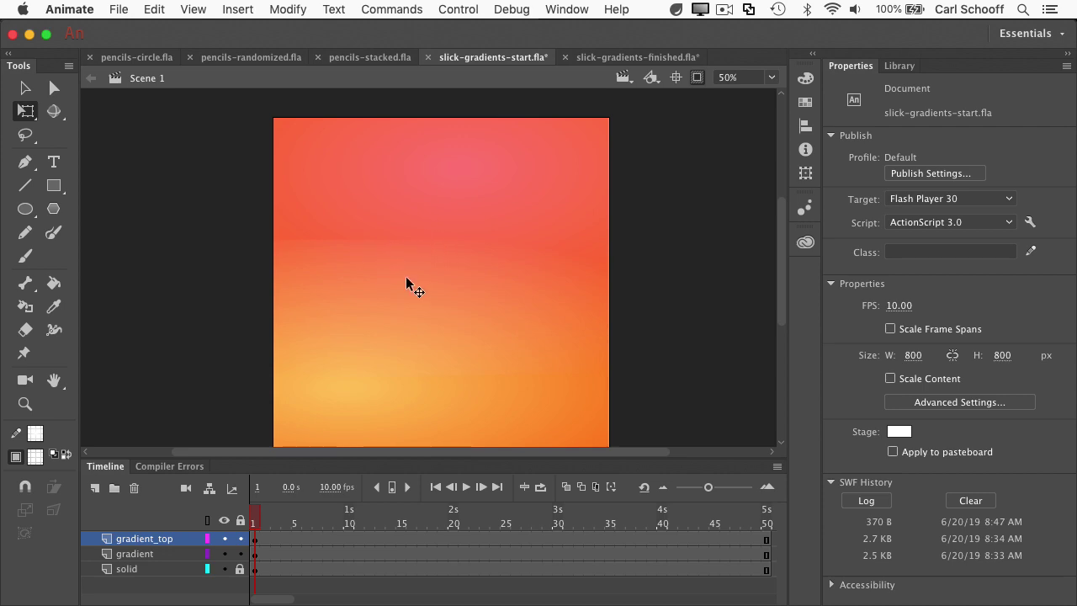
# - Open the gradient symbol from the library and set the stage colour to black
pyautogui.click(896, 67)
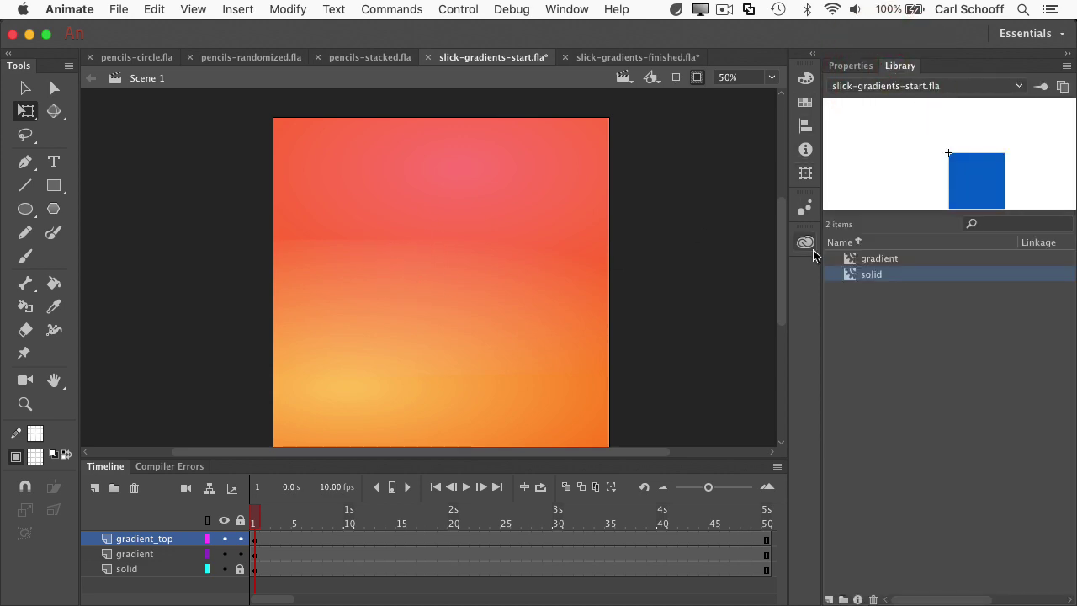
pyautogui.doubleClick(852, 260)
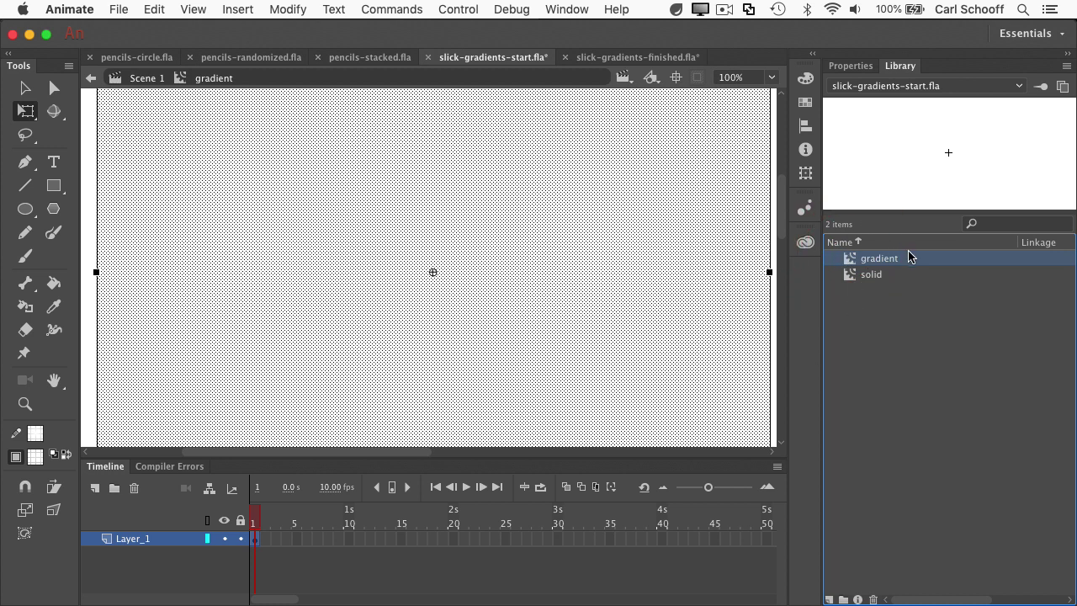
pyautogui.press('super+minus')
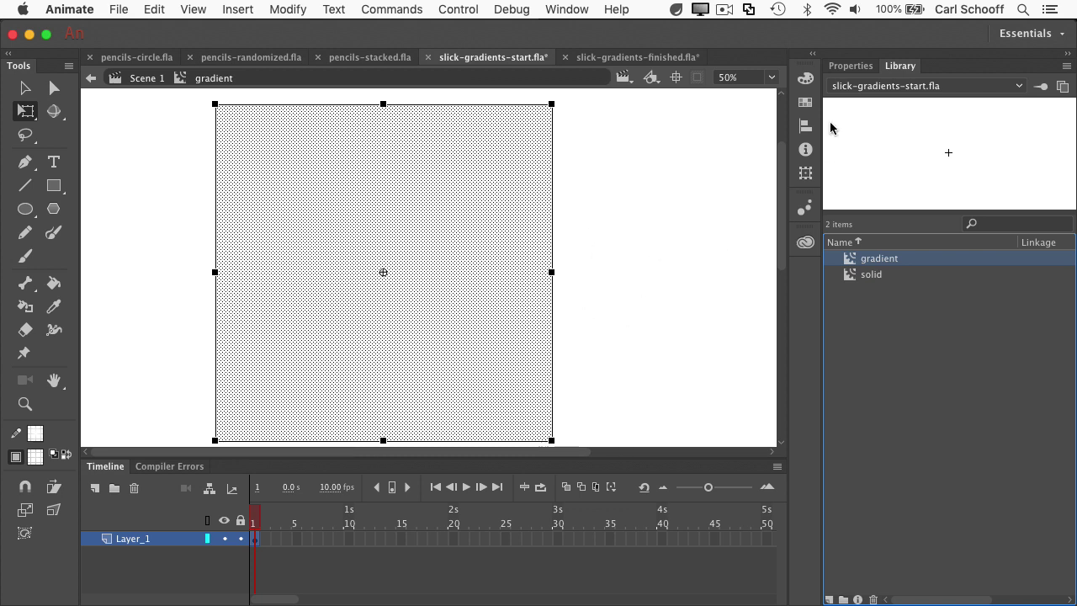
pyautogui.click(848, 66)
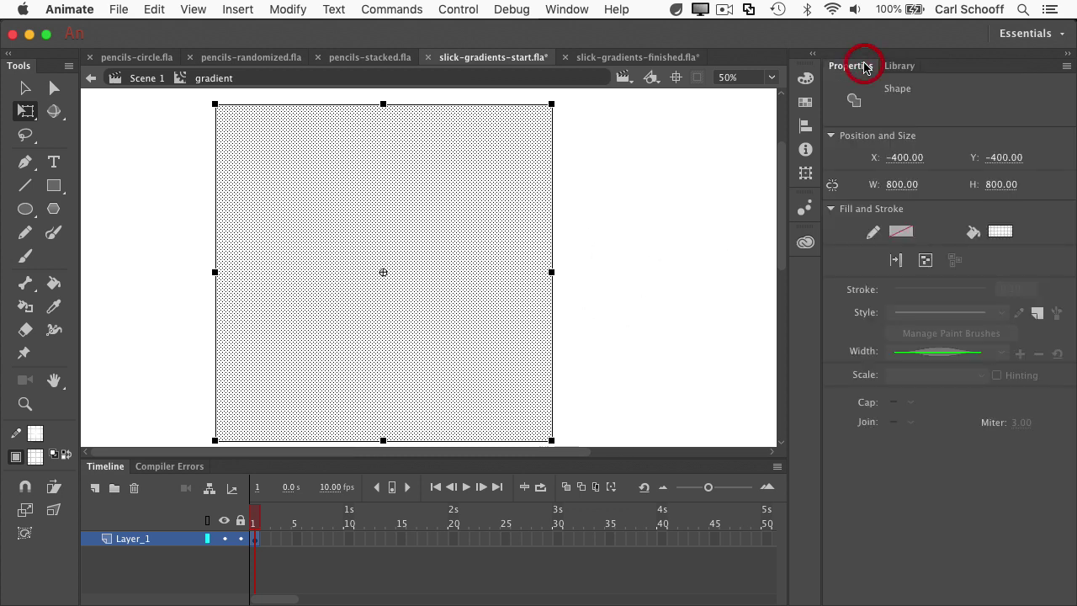
pyautogui.click(735, 211)
pyautogui.click(899, 431)
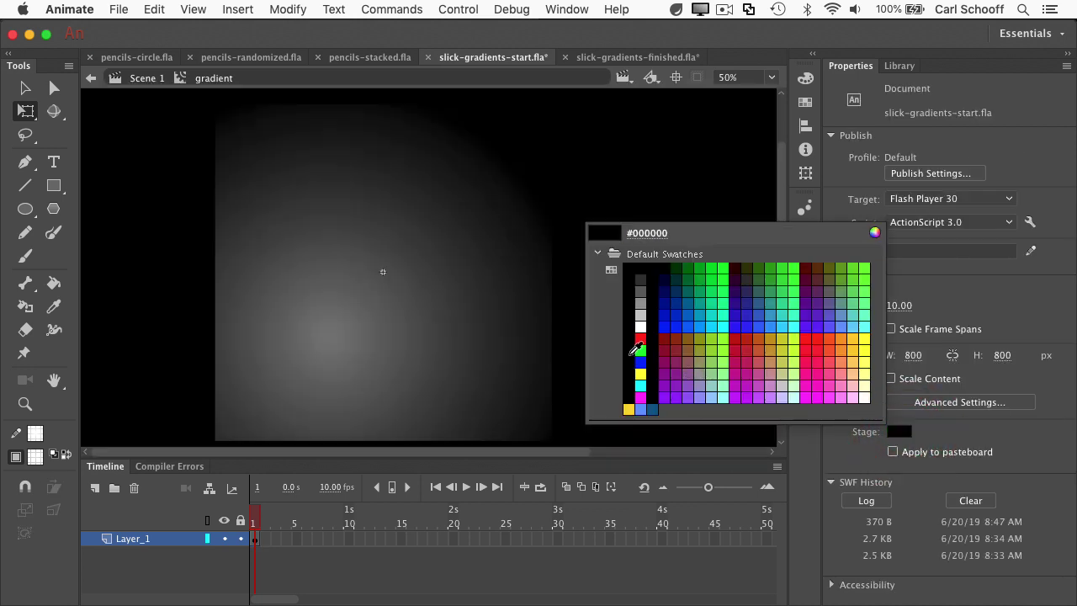
pyautogui.click(638, 353)
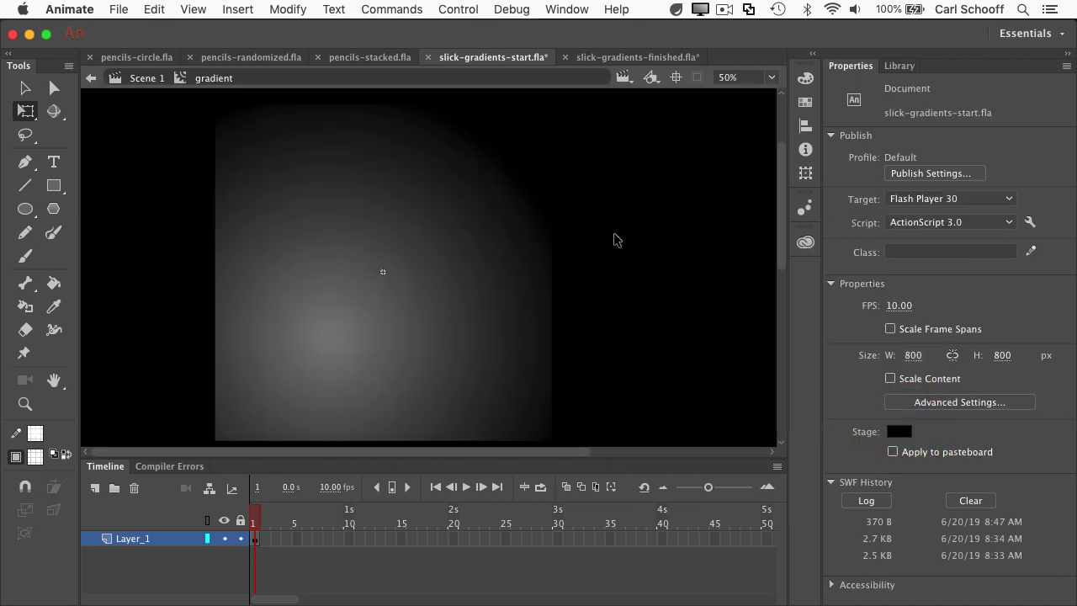
# - Shrink the radial gradient's spread with Gradient Transform and return to Scene 1
pyautogui.press('f')
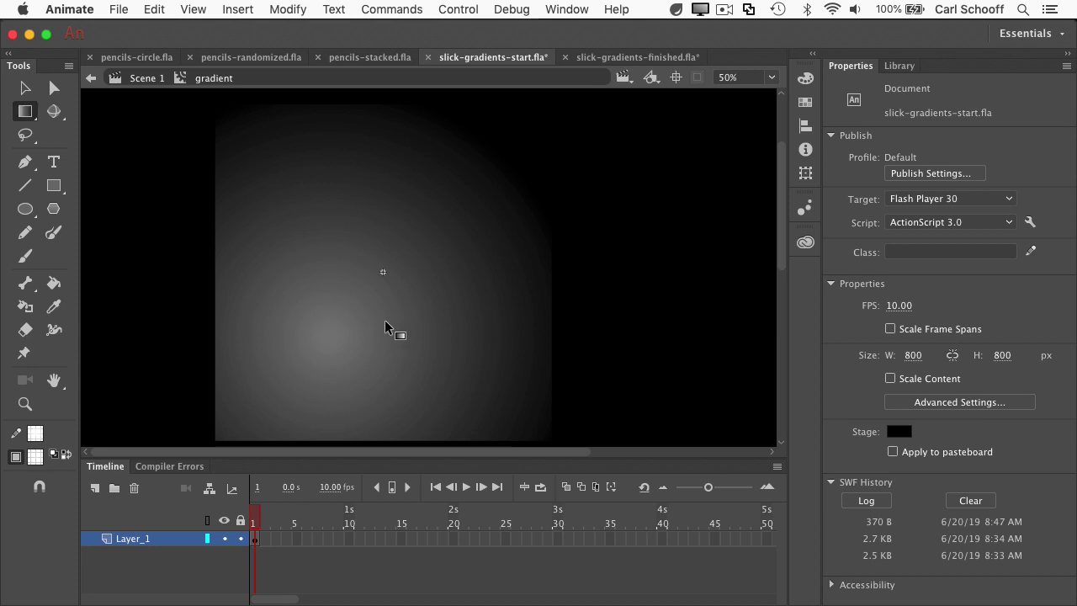
pyautogui.click(384, 319)
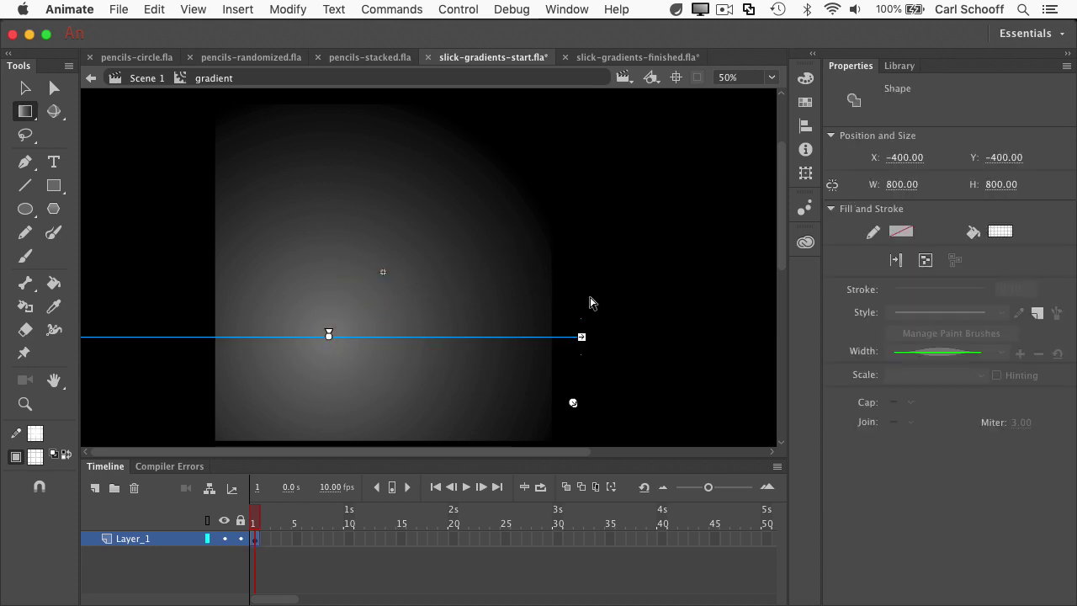
pyautogui.moveTo(573, 403); pyautogui.dragTo(536, 392)
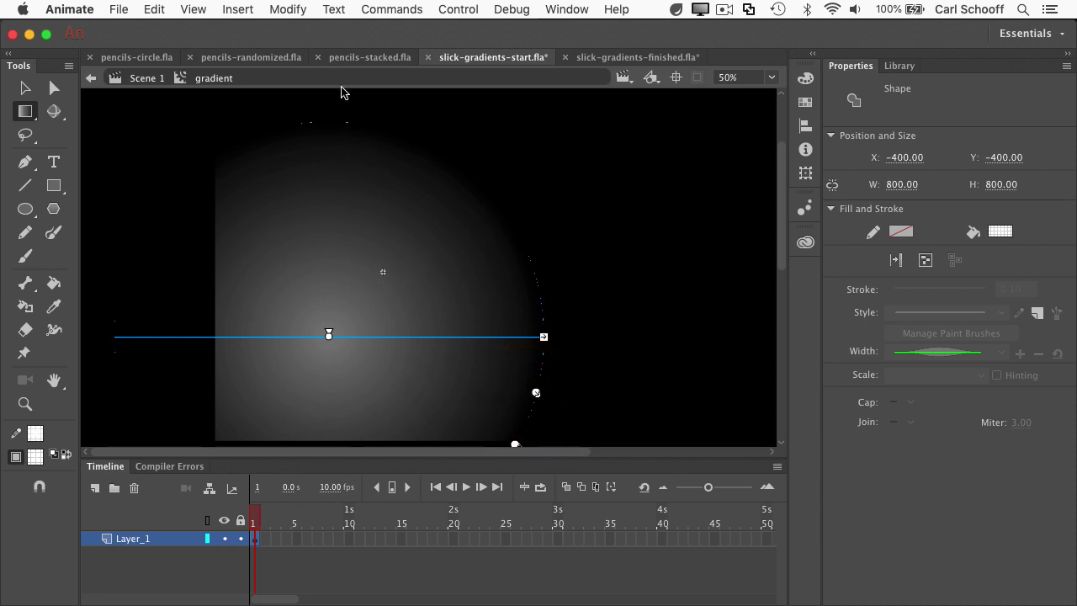
pyautogui.click(145, 78)
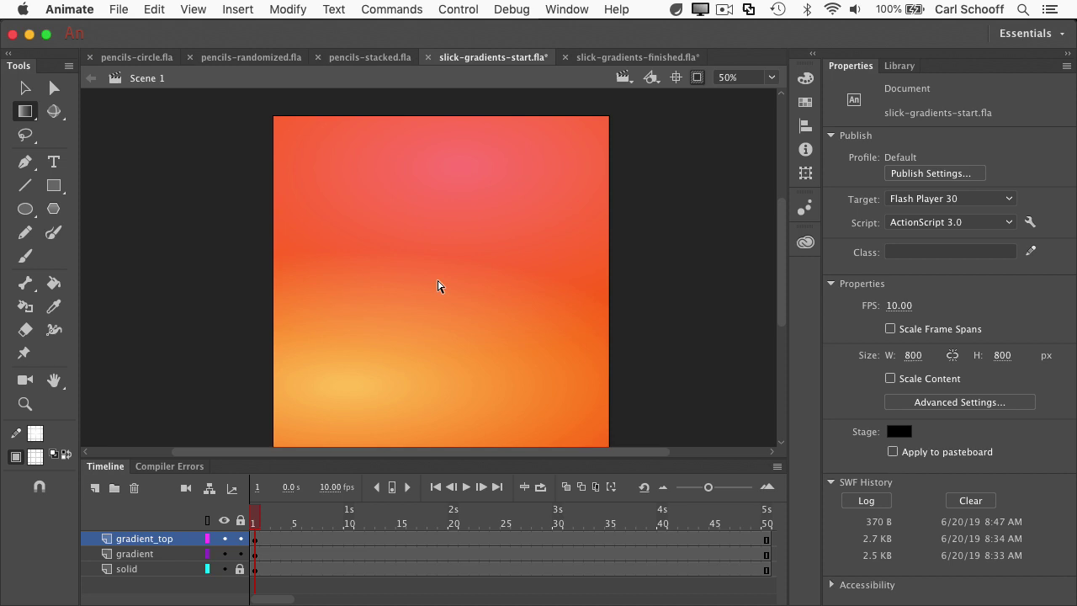
# - Move and enlarge the gradient_top clip, settling it at Y 262.25
pyautogui.press('v')
pyautogui.click(446, 183)
pyautogui.moveTo(451, 185)
pyautogui.mouseDown()
pyautogui.moveTo(464, 168)
pyautogui.moveTo(525, 231)
pyautogui.moveTo(515, 266)
pyautogui.moveTo(502, 203)
pyautogui.moveTo(434, 185)
pyautogui.mouseUp()
pyautogui.press('super+minus')
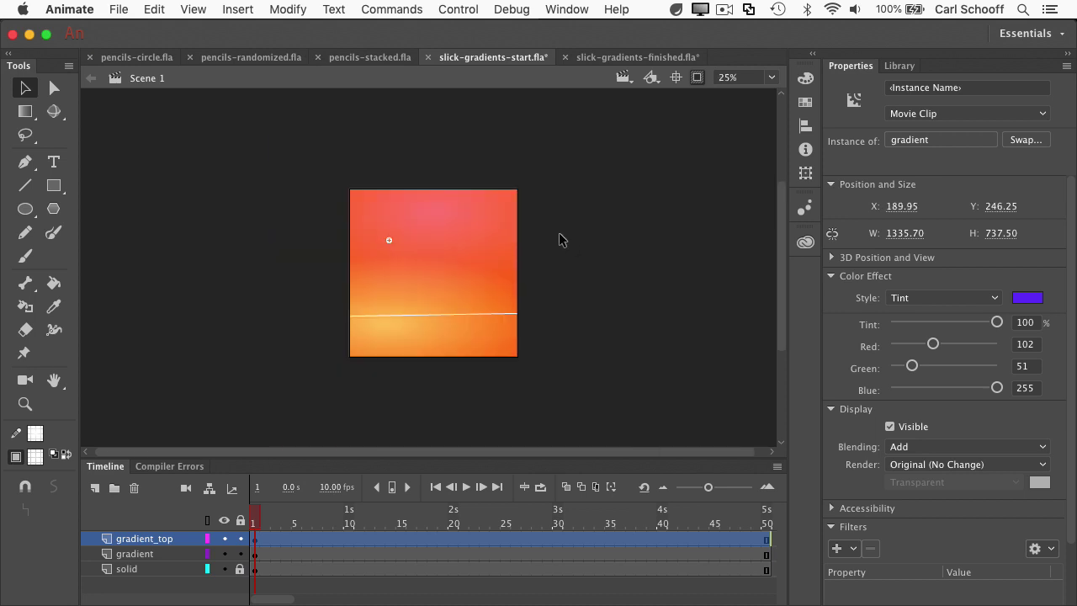
pyautogui.press('q')
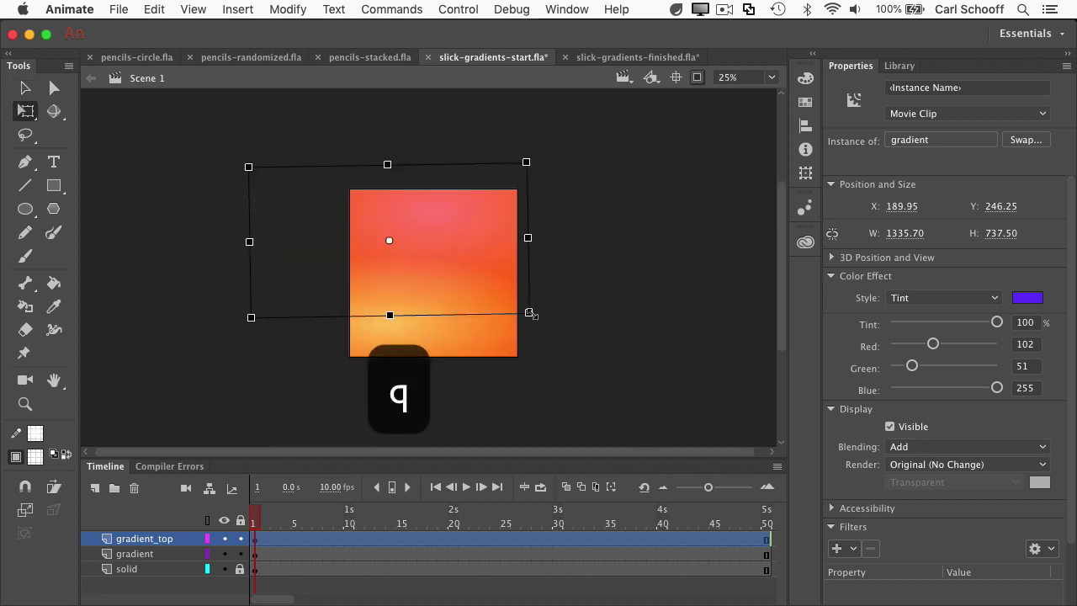
pyautogui.moveTo(531, 313); pyautogui.dragTo(613, 371)
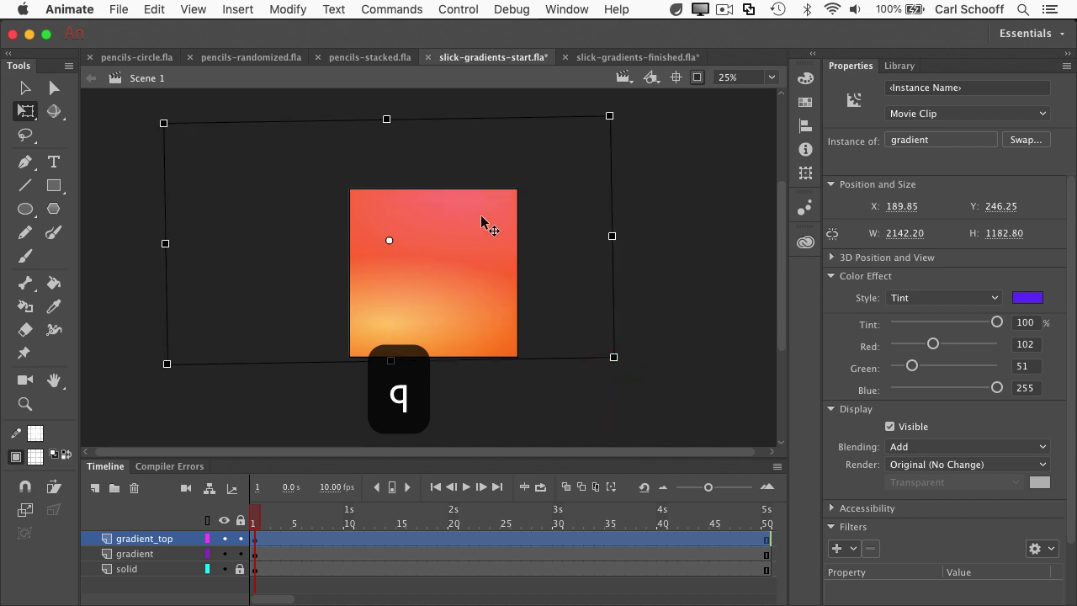
pyautogui.moveTo(483, 221); pyautogui.dragTo(497, 244)
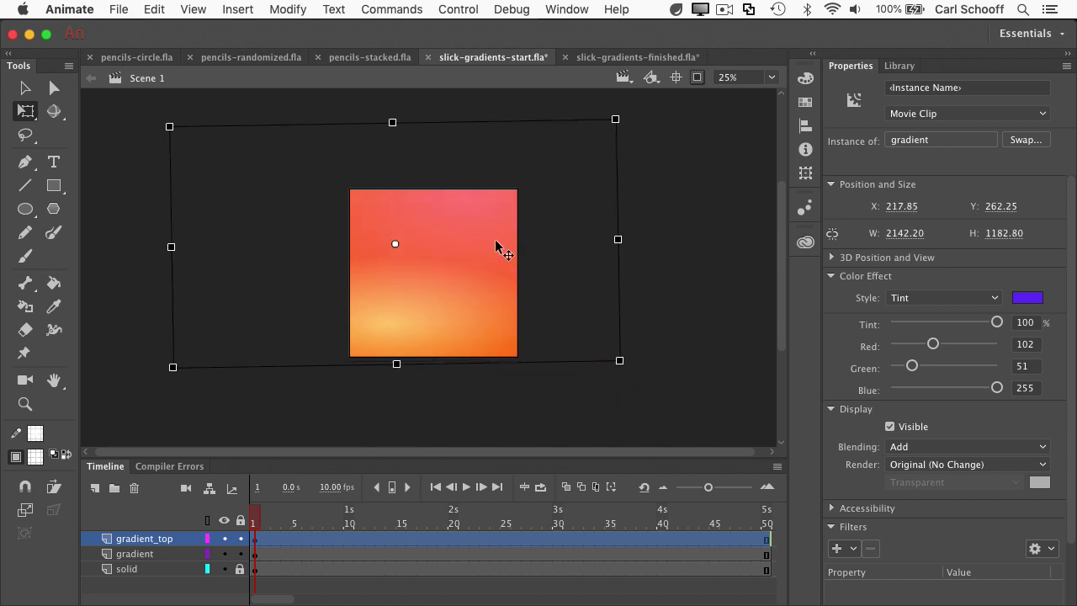
pyautogui.click(457, 386)
# - Unlock the gradient layer, lower its clip to Y 706.05 and stretch it wider
pyautogui.click(245, 554)
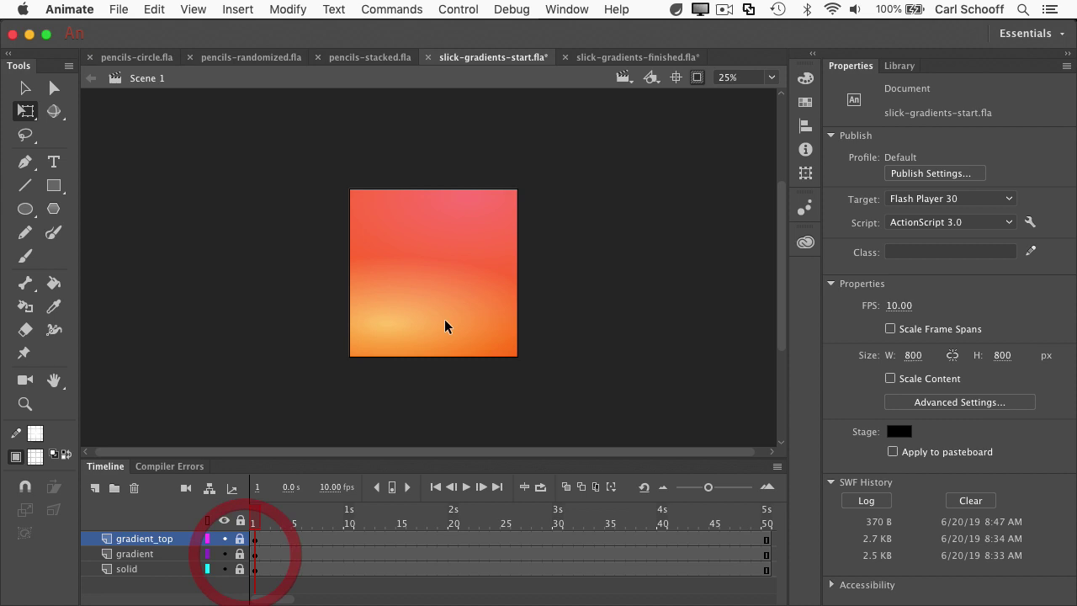
pyautogui.click(240, 555)
pyautogui.moveTo(433, 345); pyautogui.dragTo(440, 376)
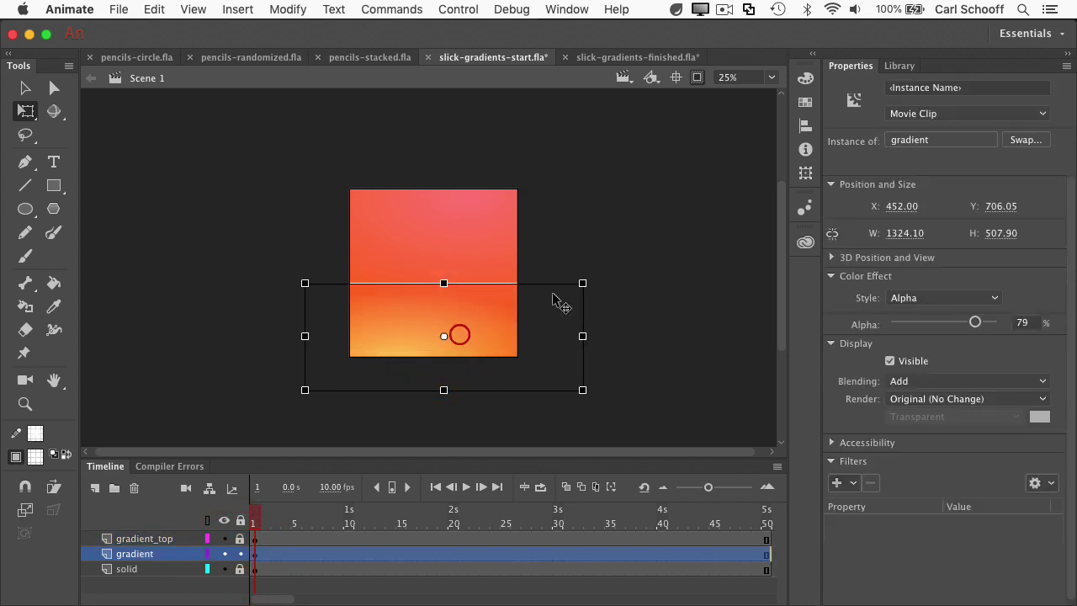
pyautogui.moveTo(584, 283); pyautogui.dragTo(605, 270)
pyautogui.click(679, 226)
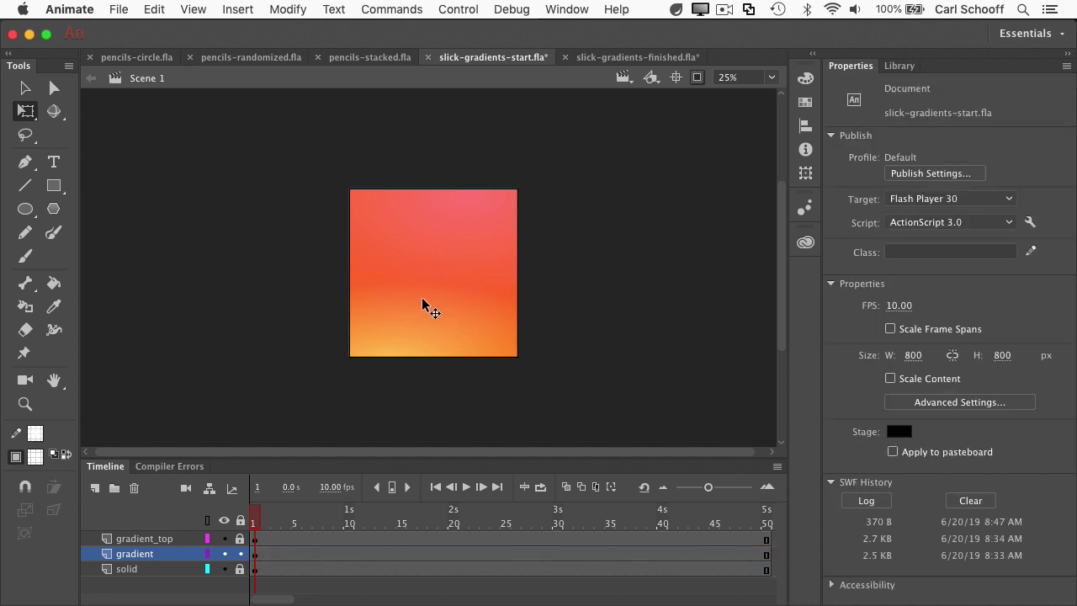
# - Unlock the solid layer and retint its clip blue #3366FF, then reselect the gradient clip
pyautogui.click(241, 569)
pyautogui.click(240, 554)
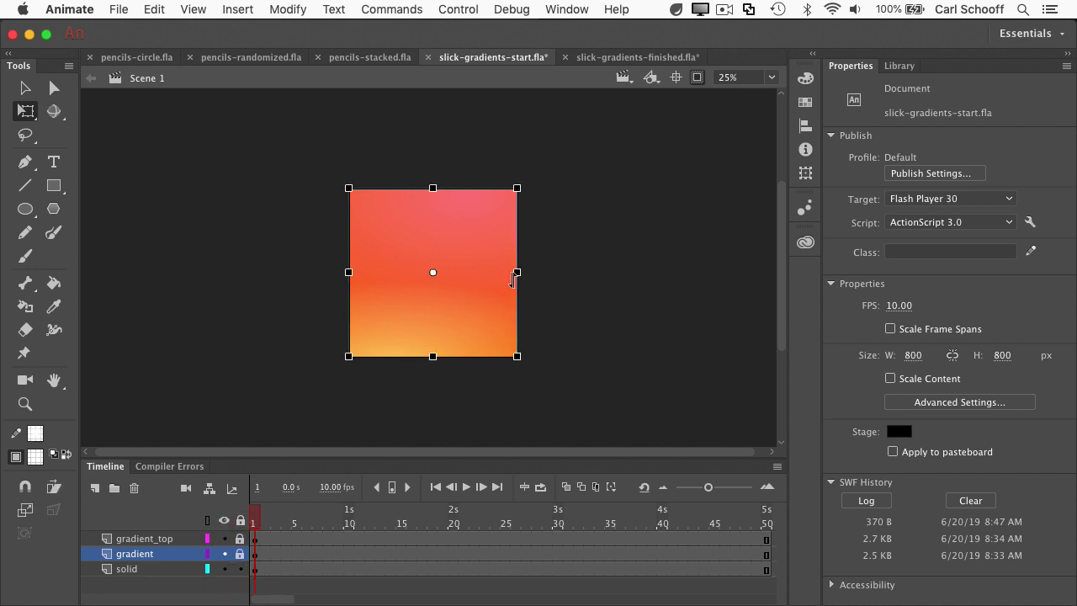
pyautogui.click(494, 279)
pyautogui.click(1028, 298)
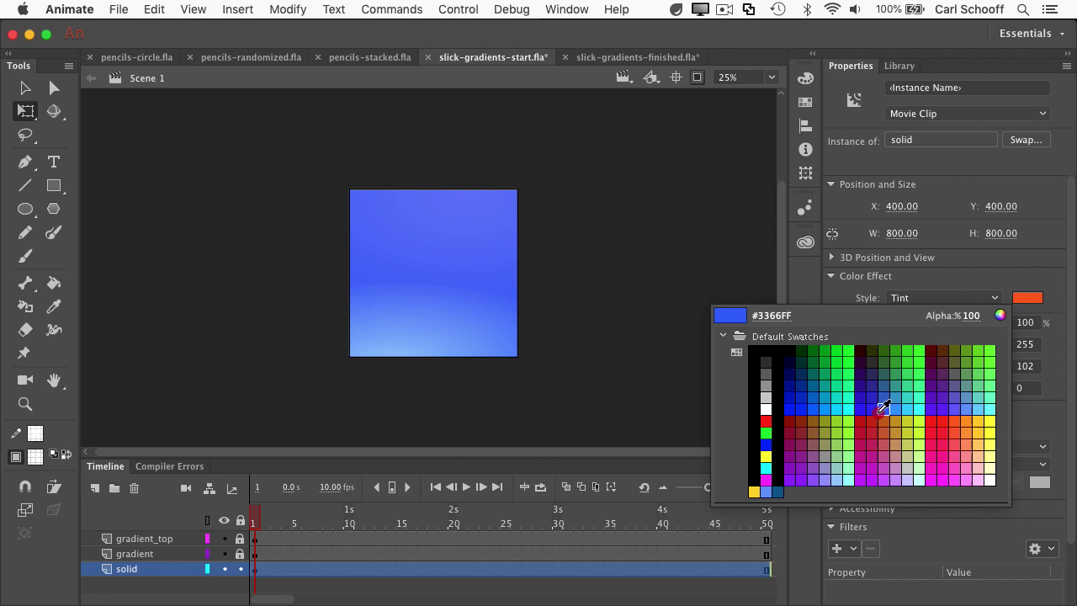
pyautogui.click(880, 411)
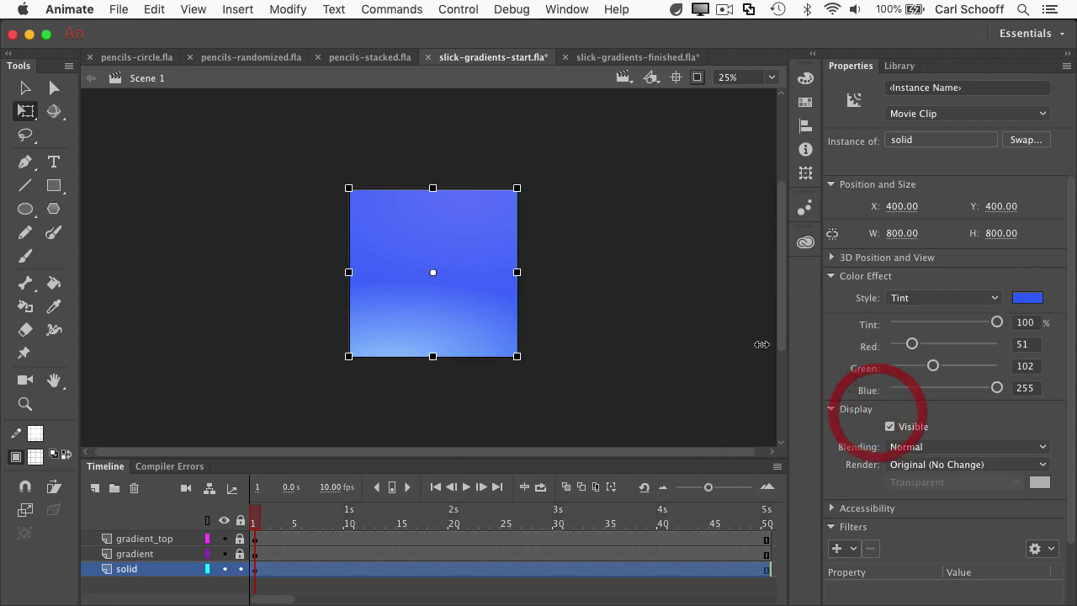
pyautogui.click(613, 349)
pyautogui.click(242, 555)
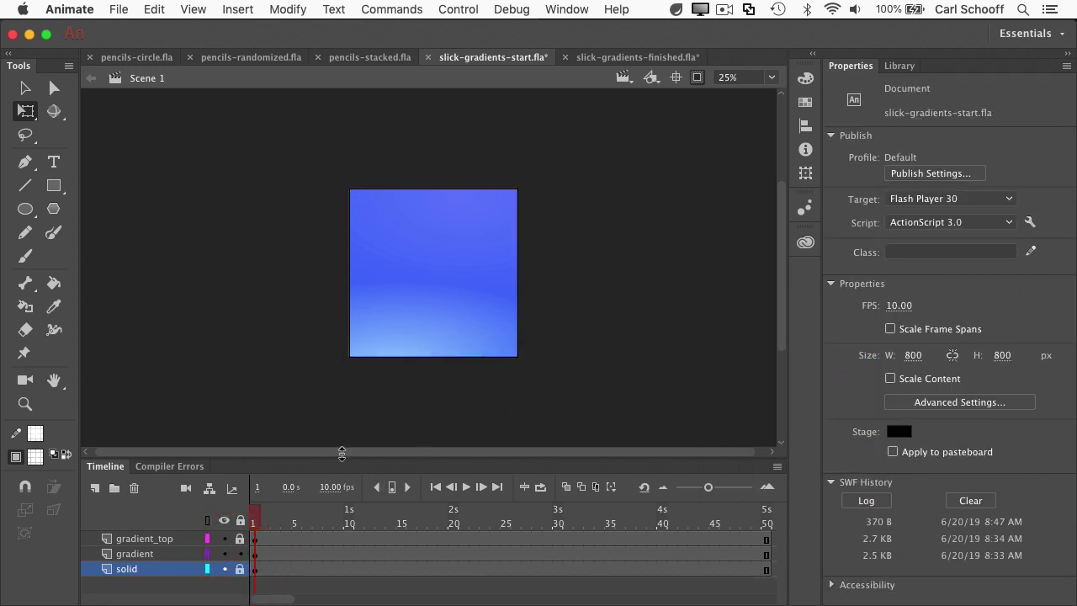
pyautogui.click(380, 330)
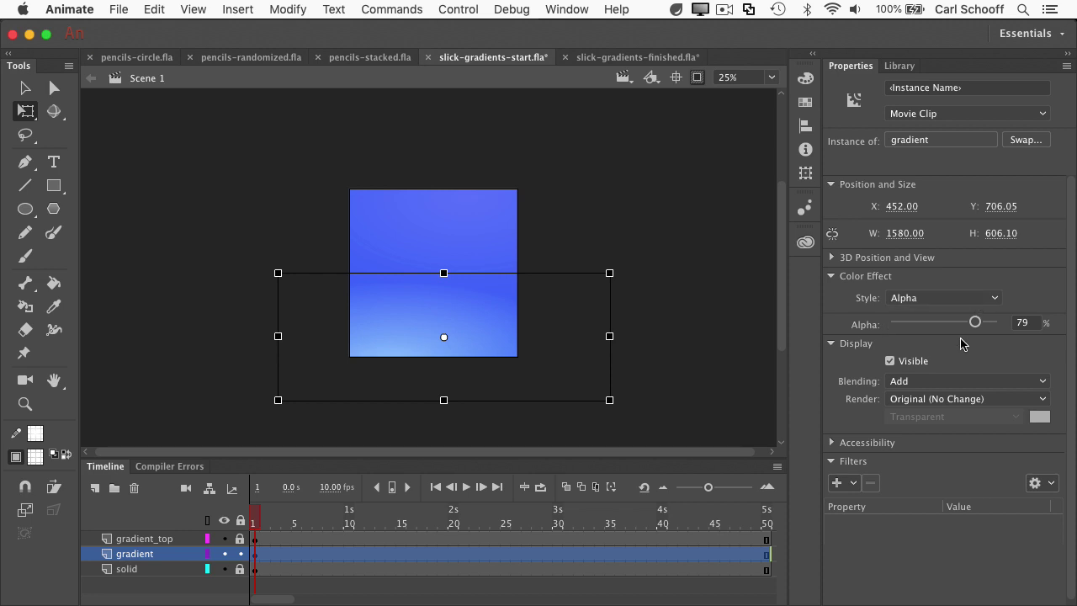
# - Give the gradient clip a 100% #FF0033 red Tint and move it up-right to X 552.05, Y 642.05
pyautogui.click(993, 298)
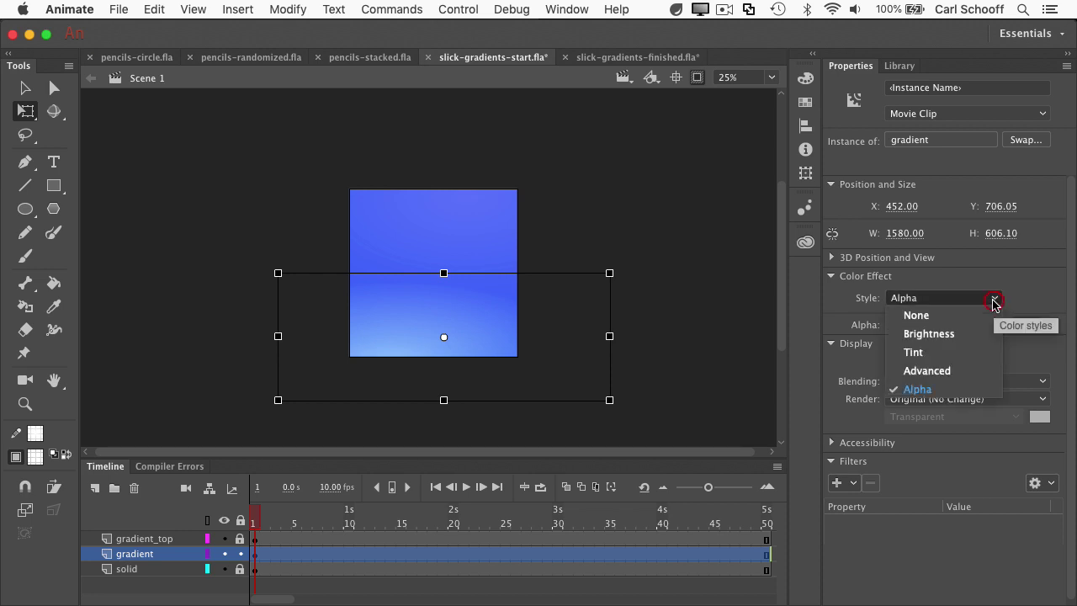
pyautogui.click(944, 353)
pyautogui.click(1030, 300)
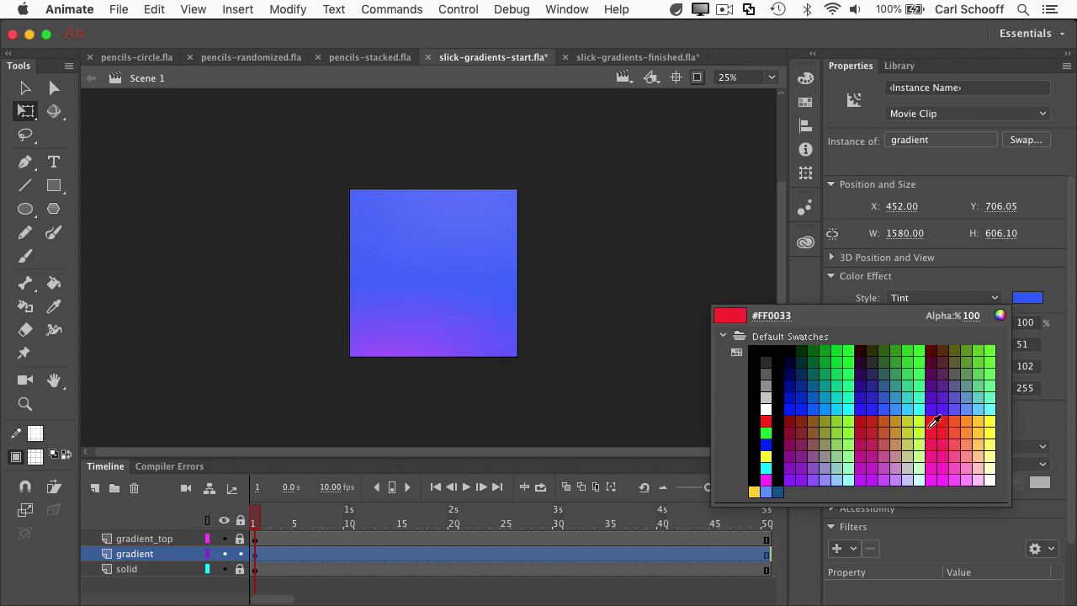
pyautogui.click(931, 425)
pyautogui.moveTo(392, 365); pyautogui.dragTo(419, 333)
pyautogui.click(579, 167)
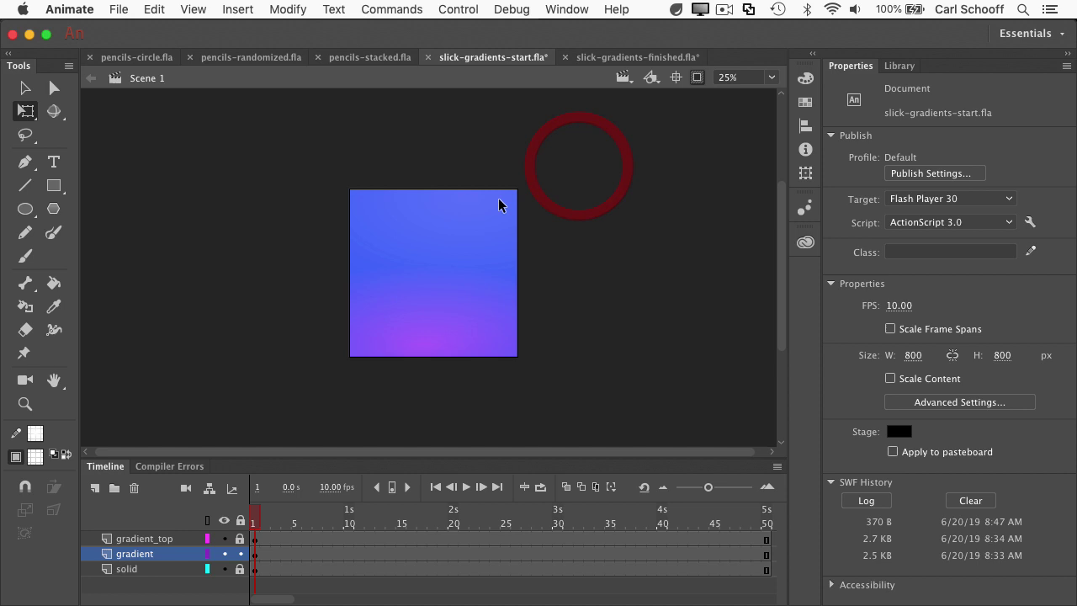
# - Unlock the gradient_top layer and tint its clip cyan #66FFFF
pyautogui.keyDown('alt'); pyautogui.click(241, 538); pyautogui.keyUp('alt')
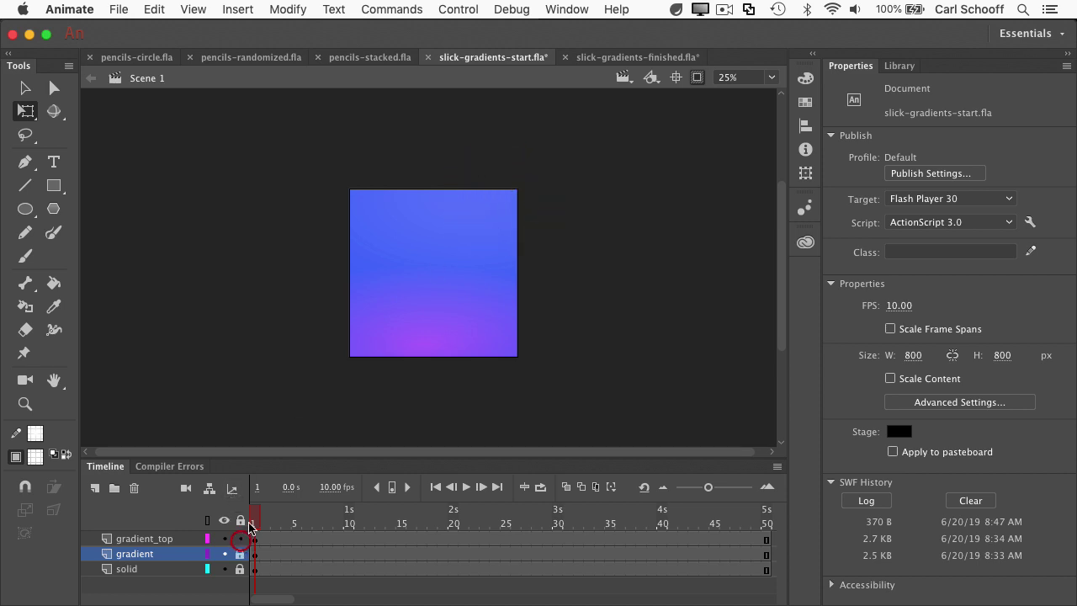
pyautogui.click(503, 190)
pyautogui.click(1027, 300)
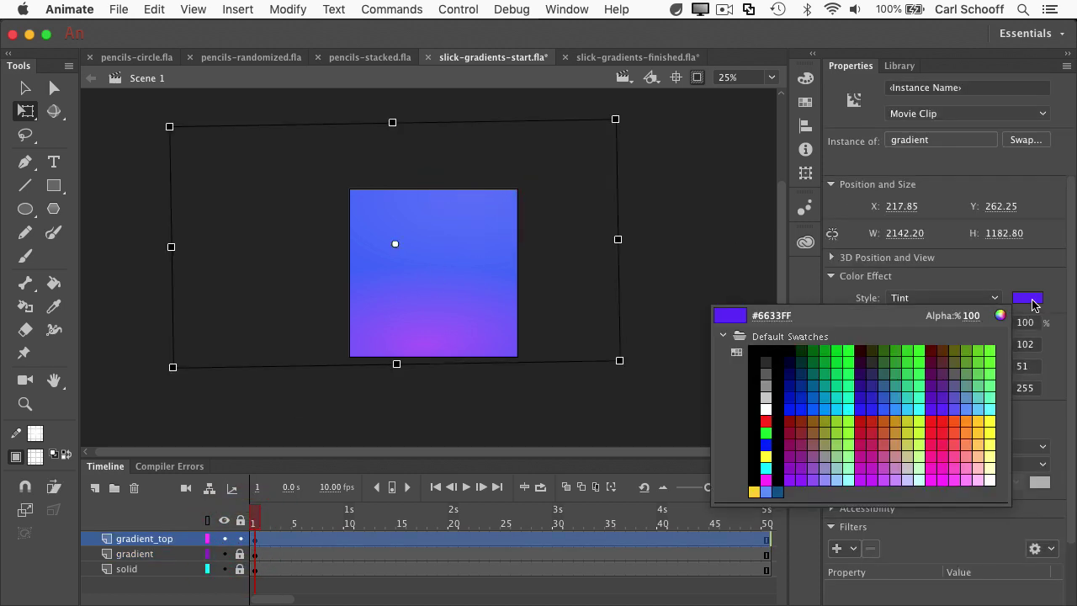
pyautogui.click(991, 404)
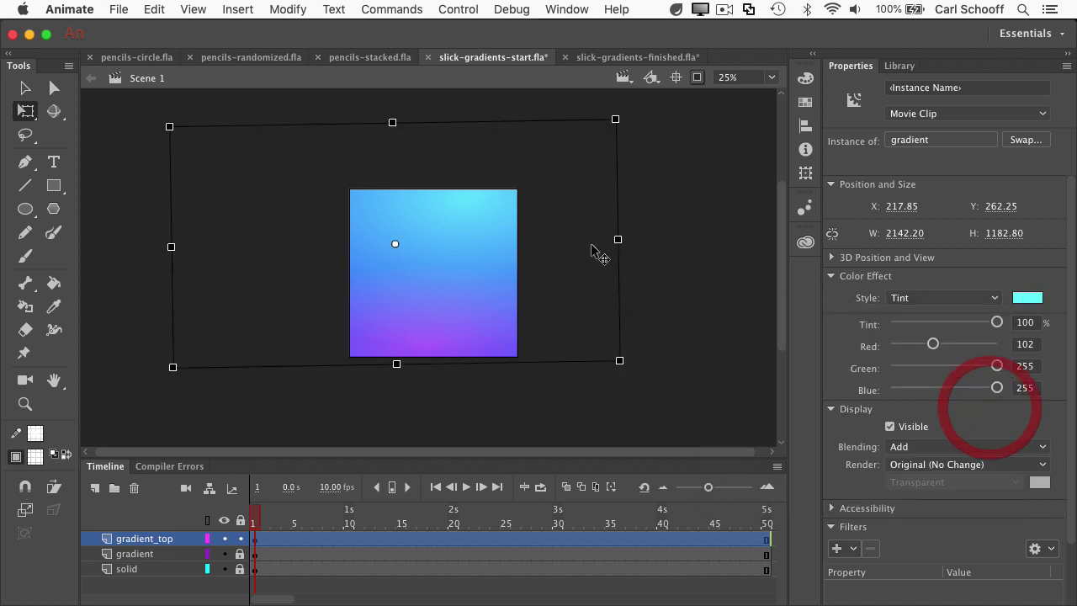
# - Move, shrink and slightly rotate the gradient_top clip to about 2117.45 × 1774.15
pyautogui.moveTo(497, 204); pyautogui.dragTo(500, 221)
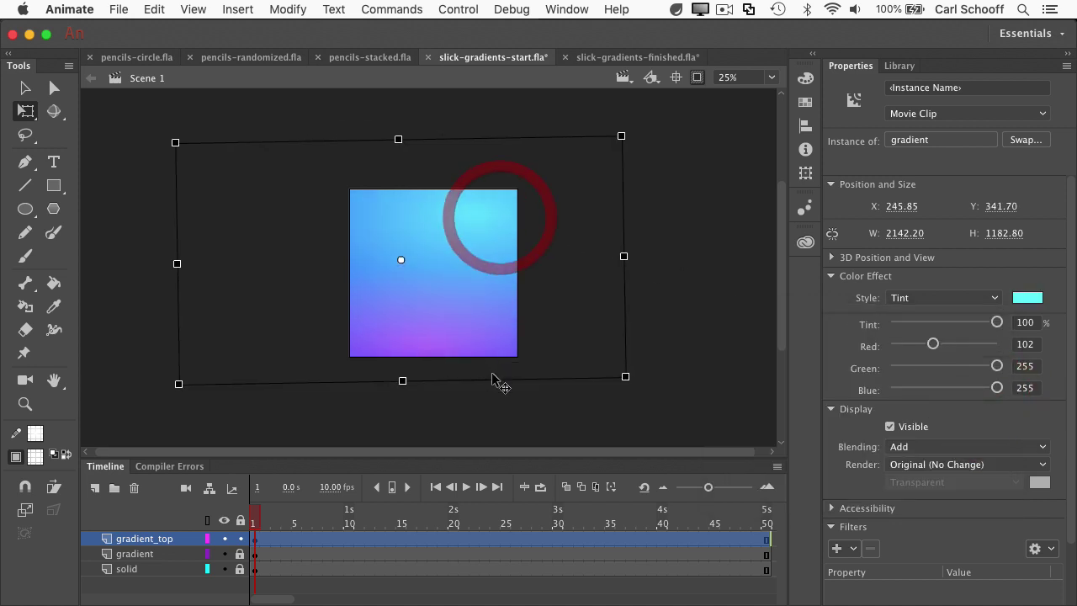
pyautogui.moveTo(624, 376); pyautogui.dragTo(526, 379)
pyautogui.moveTo(476, 245); pyautogui.dragTo(461, 218)
pyautogui.click(623, 308)
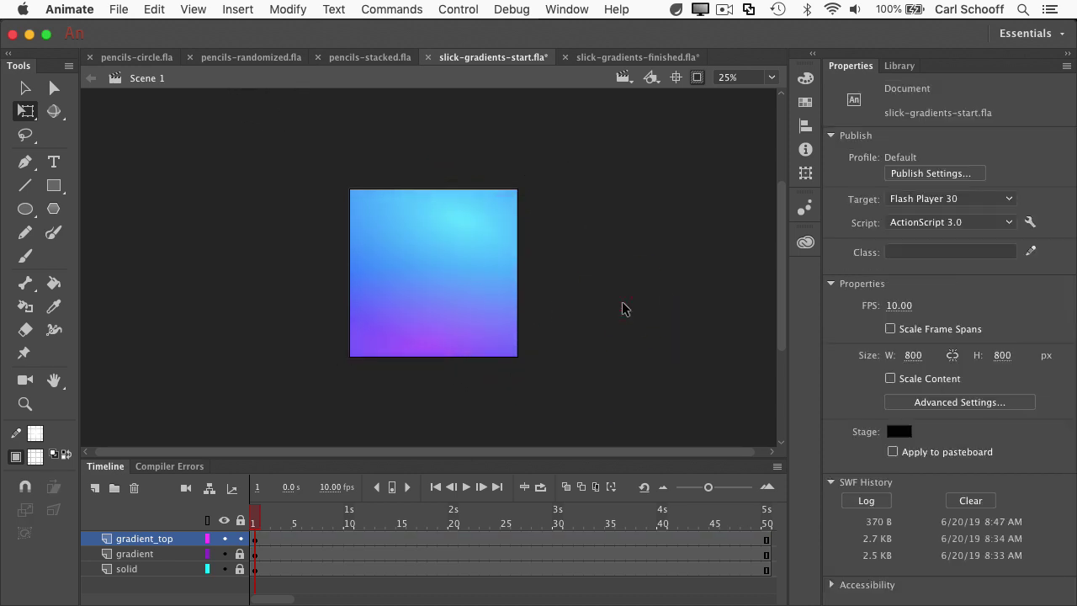
pyautogui.press('super+equal')
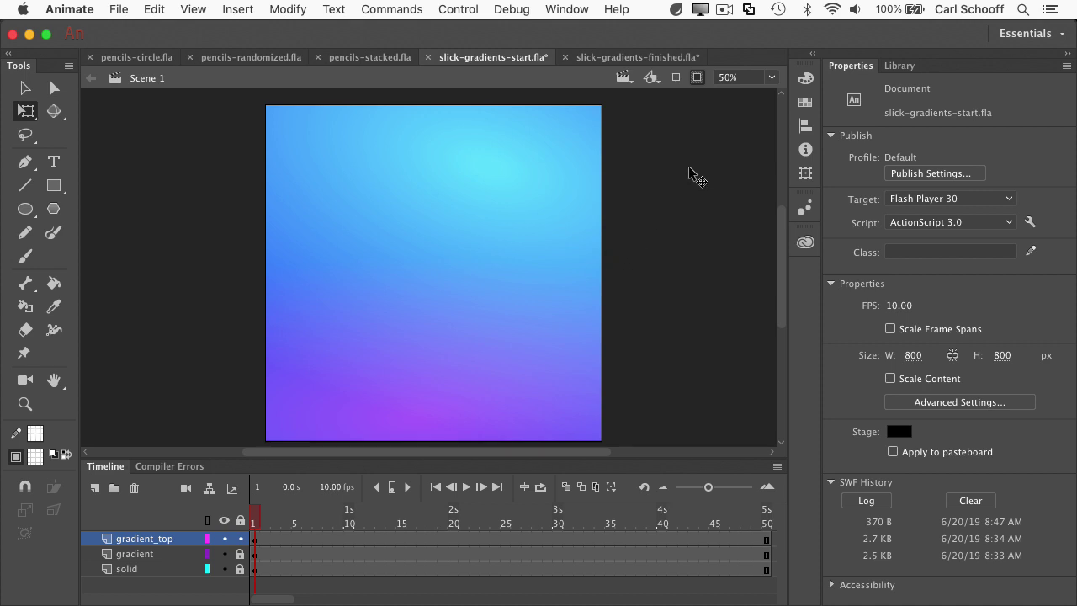
# - Switch to slick-gradients-finished.fla and scrub the timeline to frame 30
pyautogui.click(629, 59)
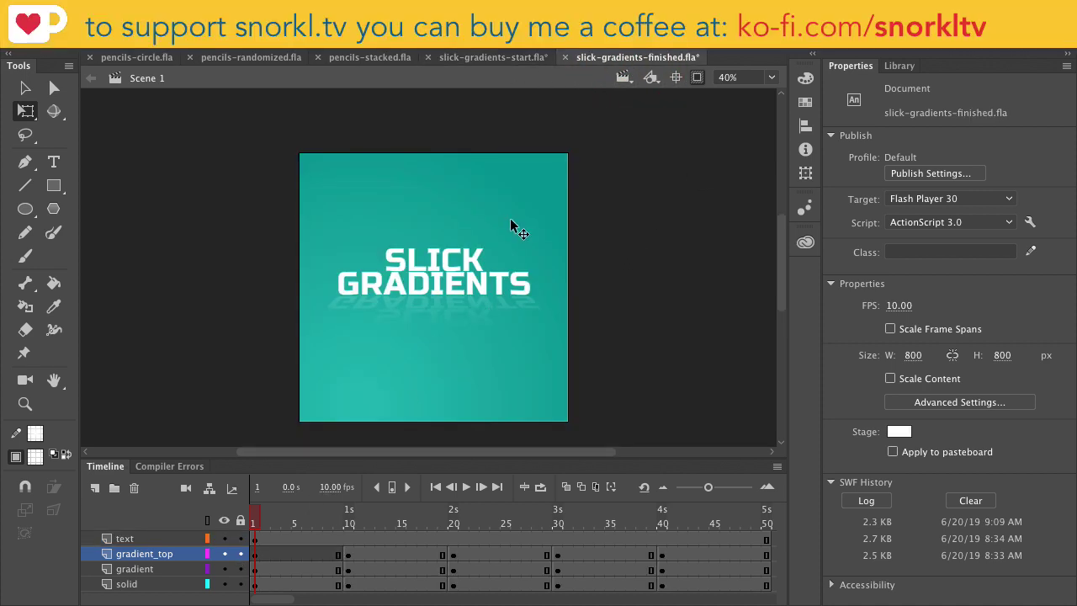
pyautogui.moveTo(253, 516); pyautogui.dragTo(557, 530)
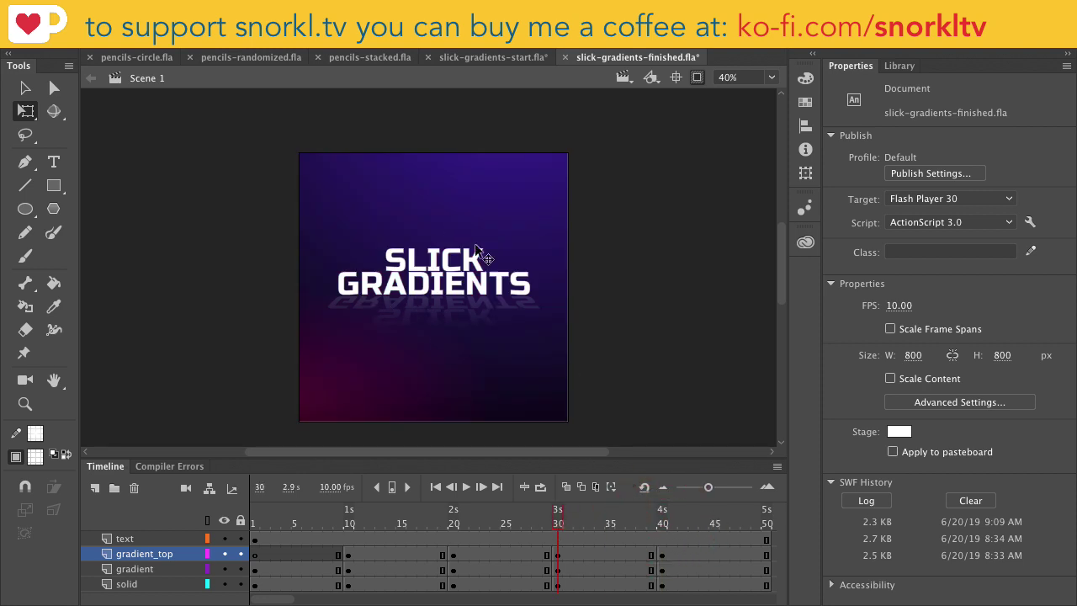
# - Show off-stage artwork and, at frame 10, nudge the purple glow to X 510.70, Y 172.70
pyautogui.click(698, 78)
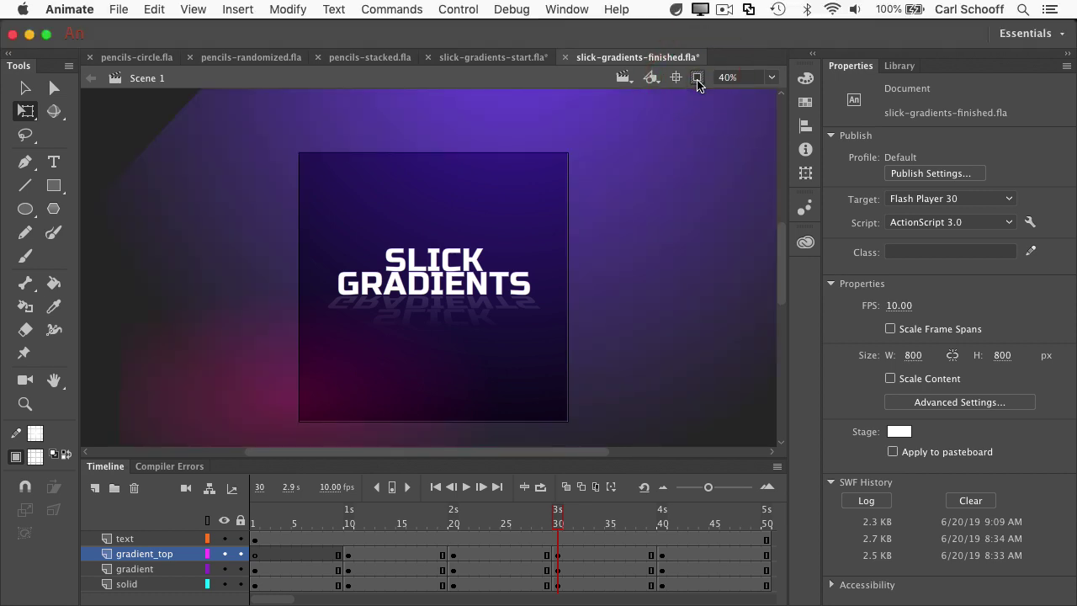
pyautogui.press('super+minus')
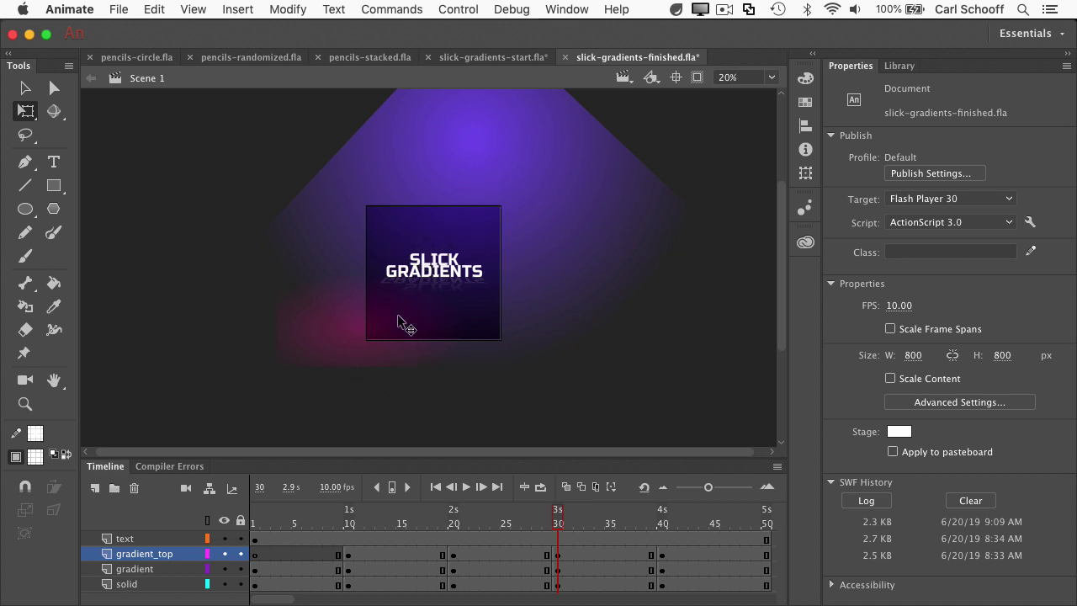
pyautogui.click(254, 522)
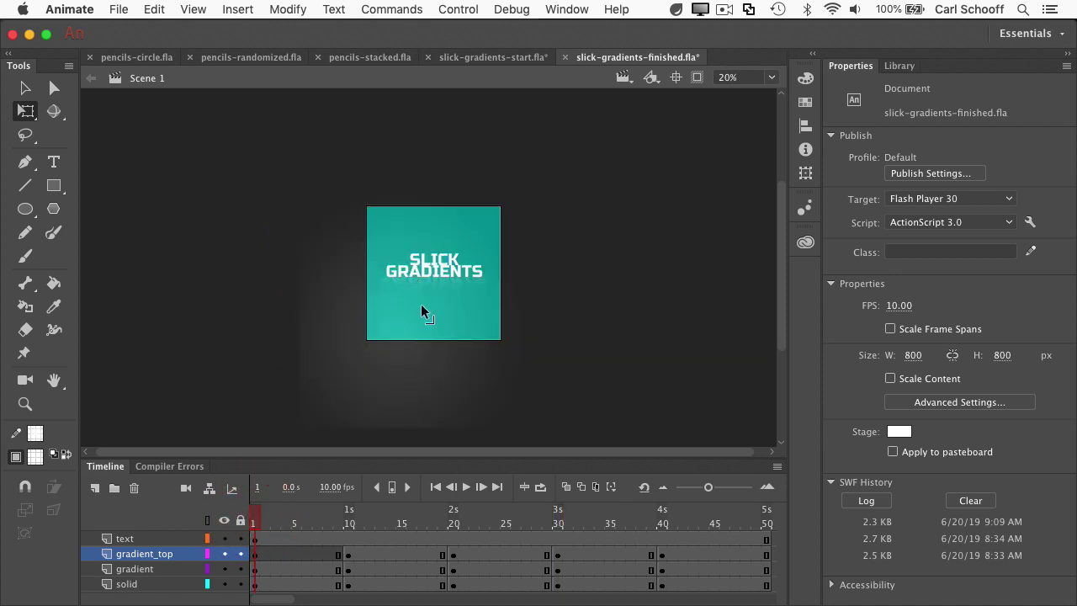
pyautogui.moveTo(328, 526); pyautogui.dragTo(350, 513)
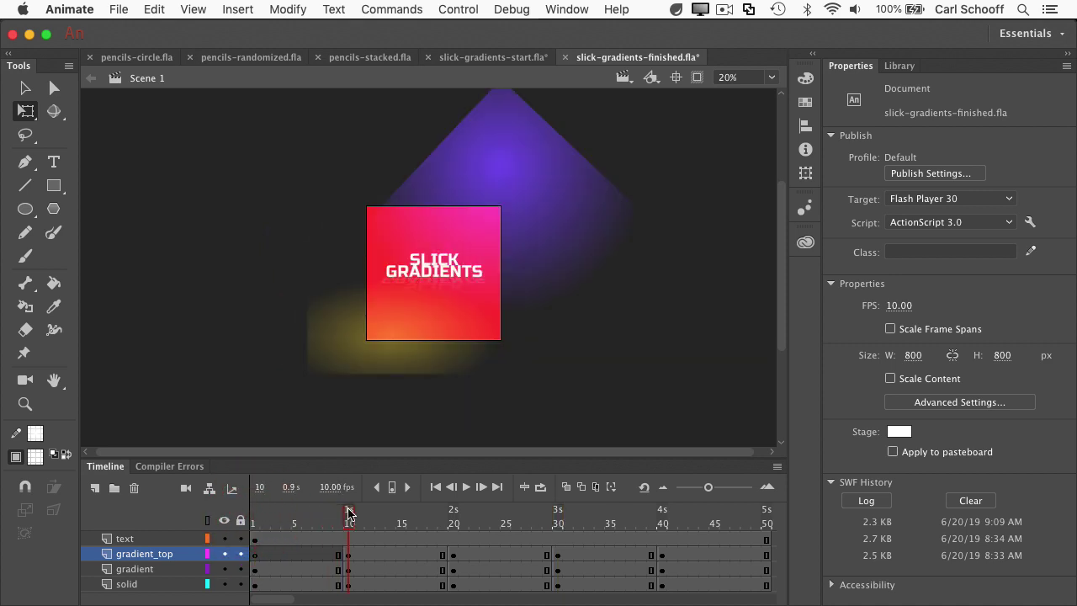
pyautogui.click(464, 172)
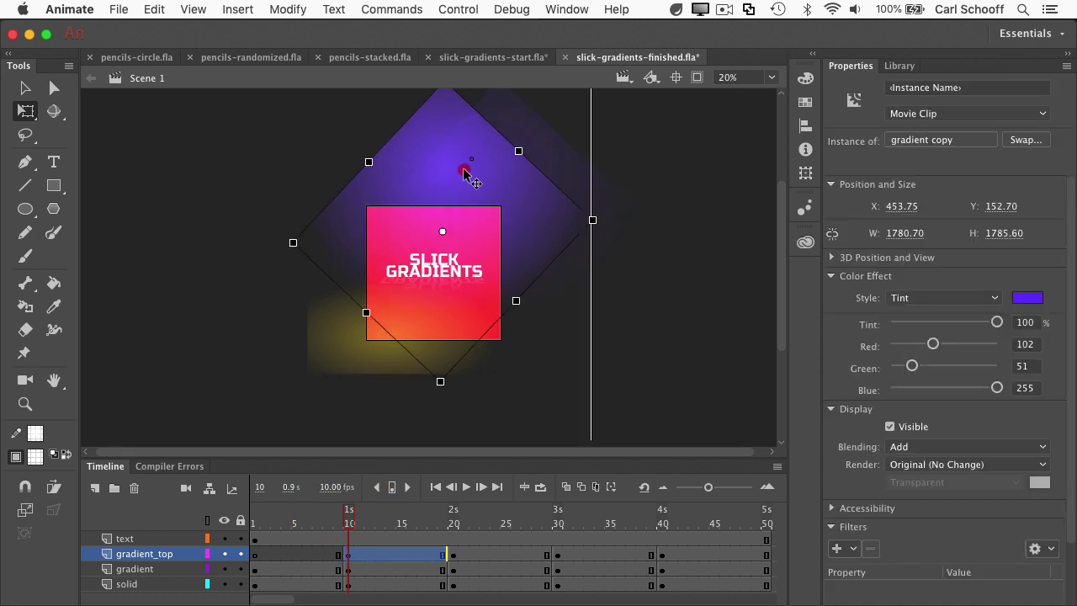
pyautogui.moveTo(464, 172)
pyautogui.mouseDown()
pyautogui.moveTo(443, 241)
pyautogui.moveTo(505, 200)
pyautogui.moveTo(474, 175)
pyautogui.mouseUp()
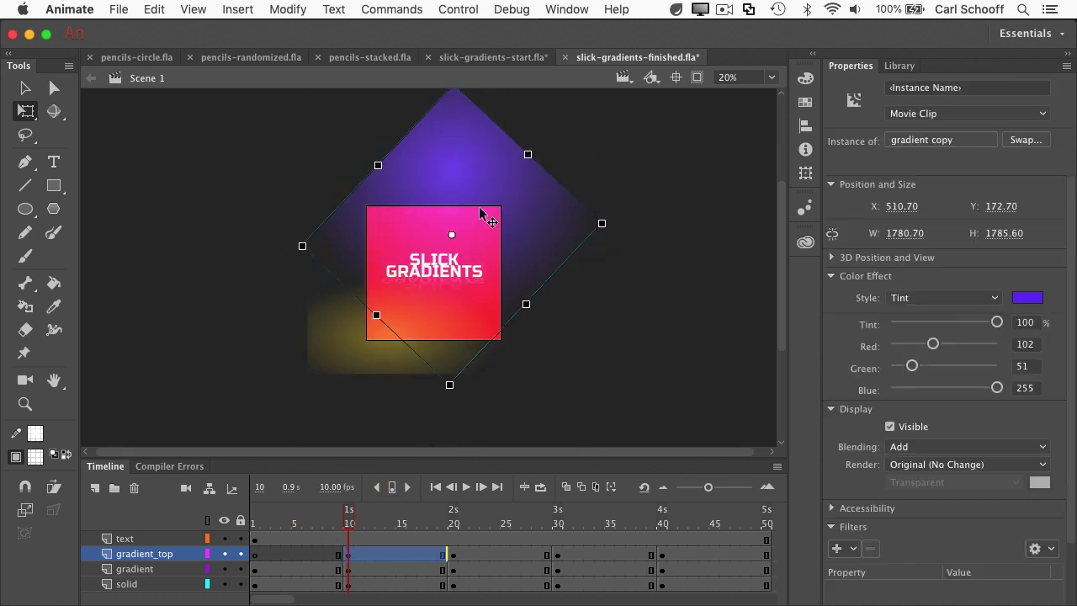
# - Go to frame 20 and turn Clip content outside stage back on
pyautogui.click(453, 521)
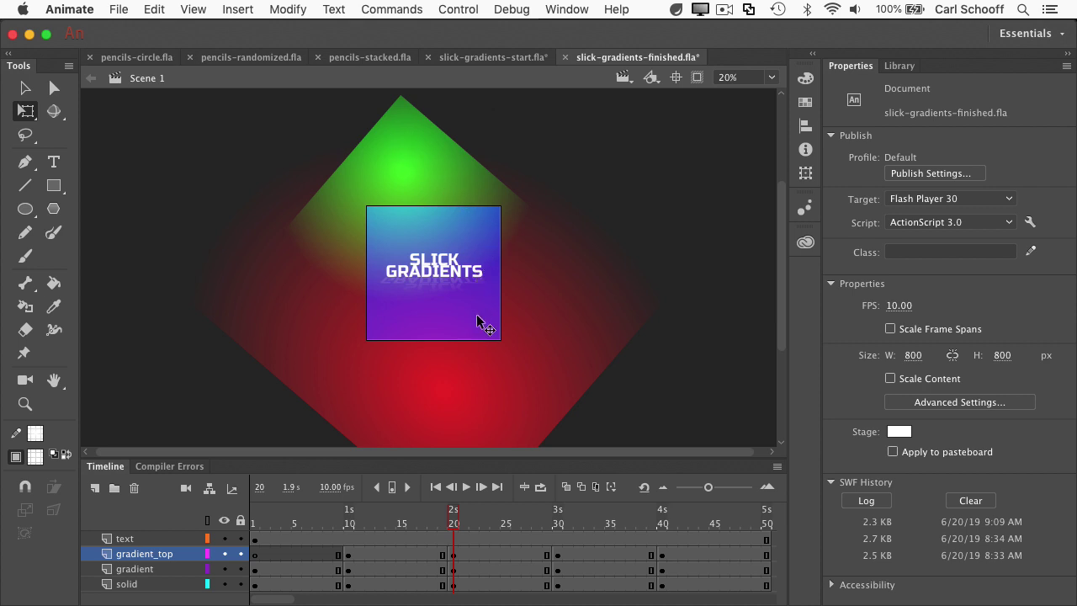
pyautogui.press('super+equal')
pyautogui.press('super+equal')
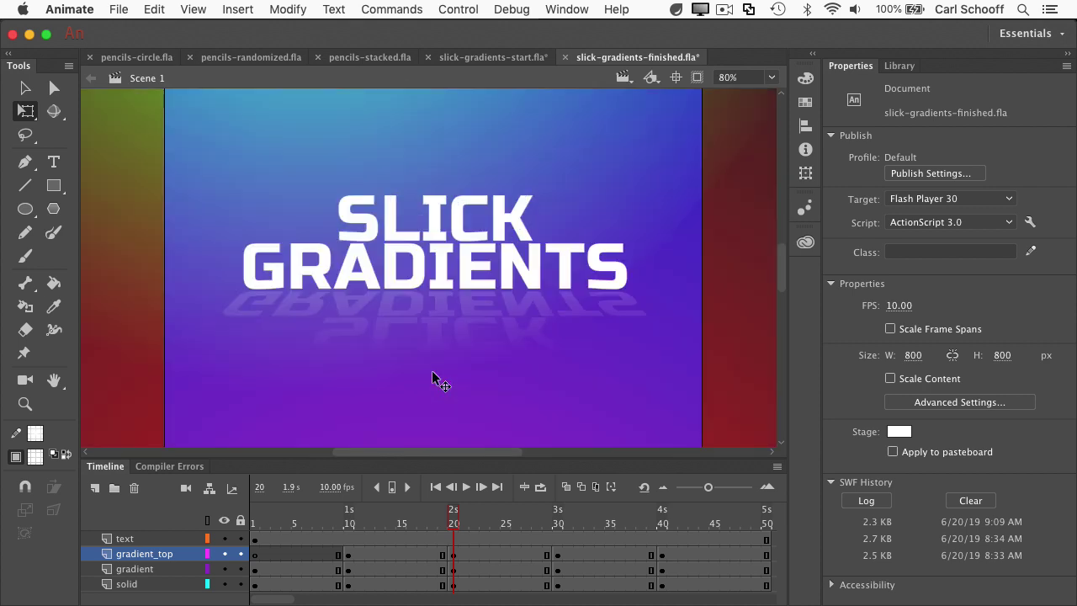
pyautogui.press('super+minus')
pyautogui.scroll(2, 432, 373)
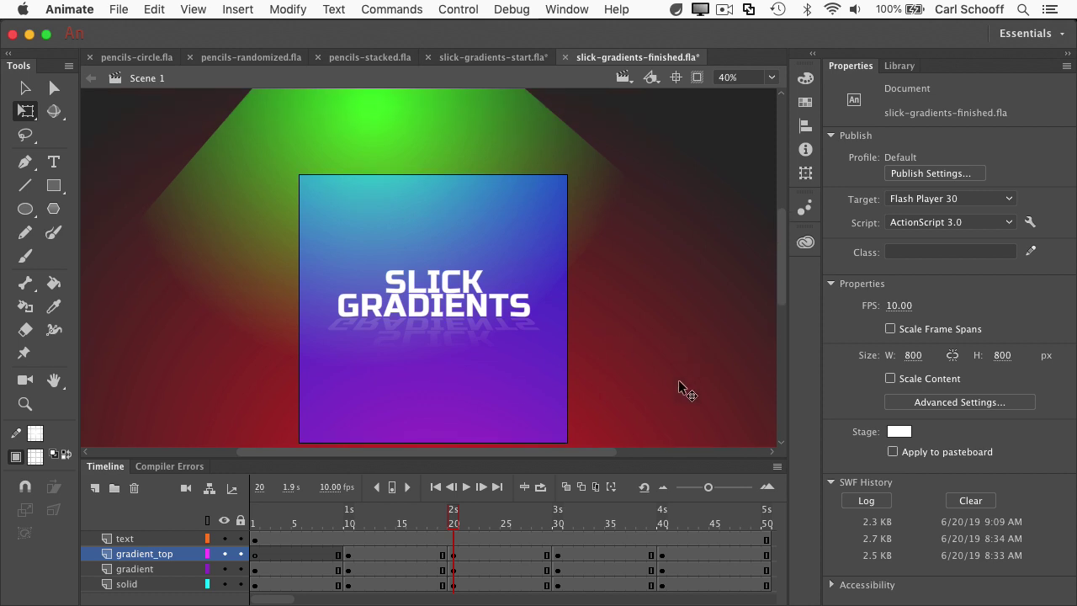
pyautogui.click(698, 79)
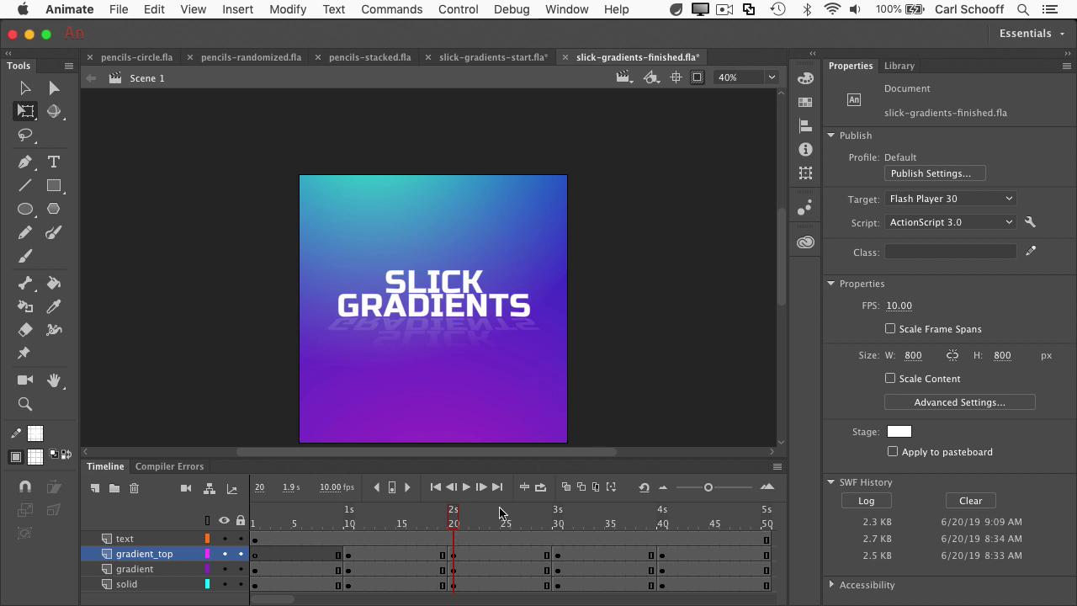
# - Lock all layers except gradient and retint its frame-20 clip to RGB 244, 84, 65
pyautogui.keyDown('alt'); pyautogui.click(242, 570); pyautogui.keyUp('alt')
pyautogui.click(471, 421)
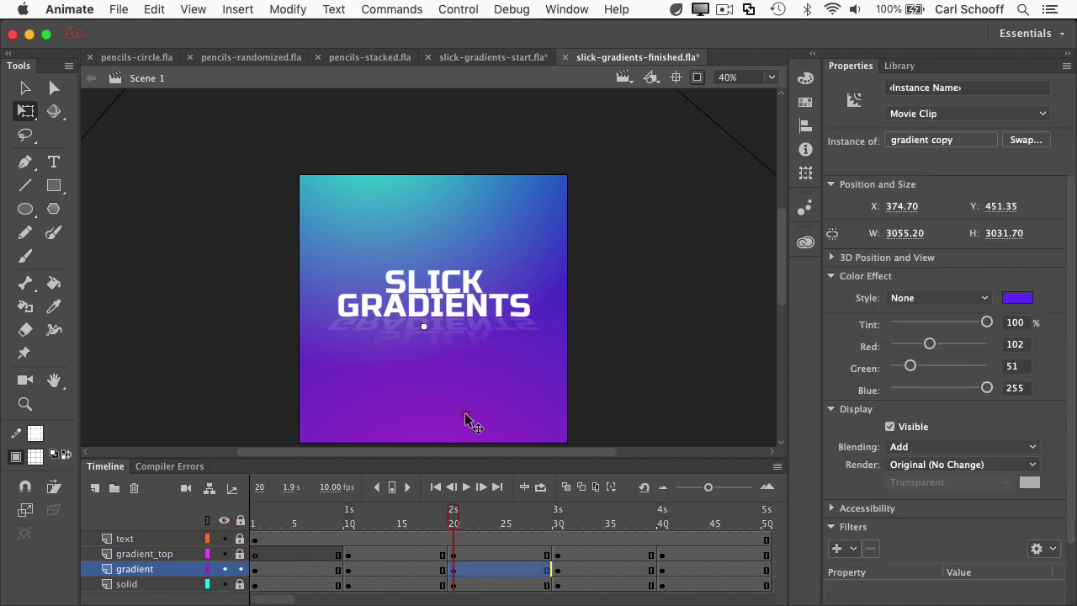
pyautogui.scroll(-3, 682, 369)
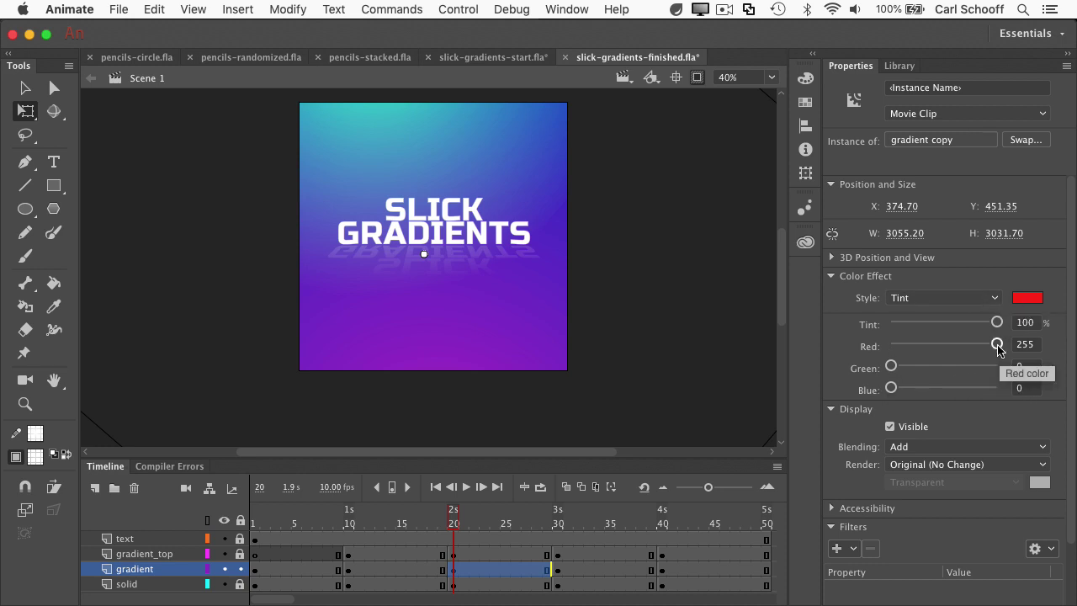
pyautogui.moveTo(997, 345)
pyautogui.mouseDown()
pyautogui.moveTo(953, 350)
pyautogui.moveTo(992, 346)
pyautogui.mouseUp()
pyautogui.moveTo(892, 366); pyautogui.dragTo(917, 388)
pyautogui.scroll(2, 607, 303)
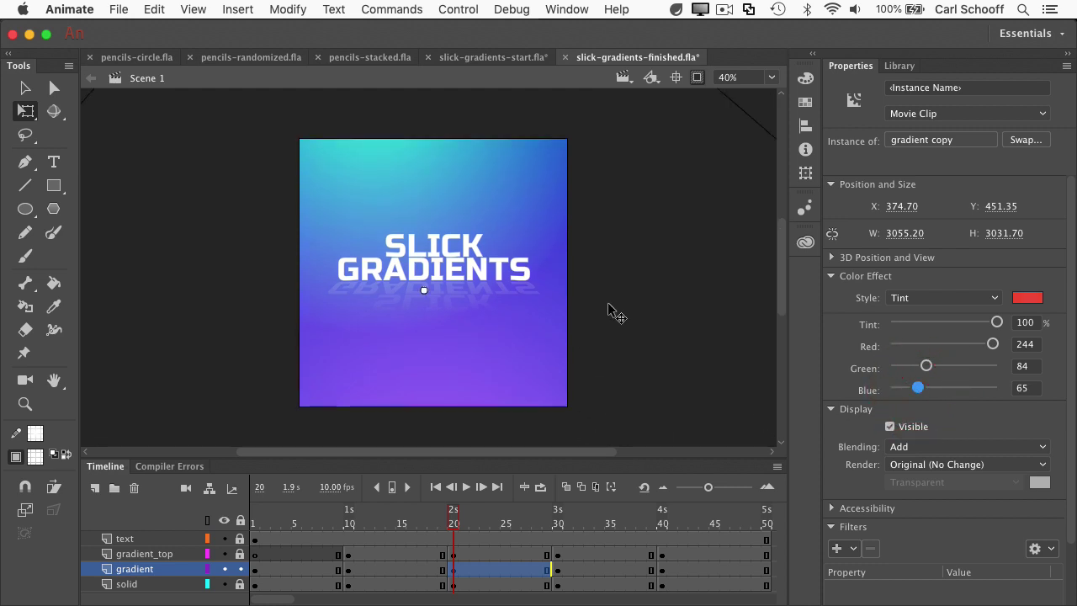
# - Lock the gradient layer and give the solid background clip a #330066 dark purple Tint
pyautogui.click(241, 569)
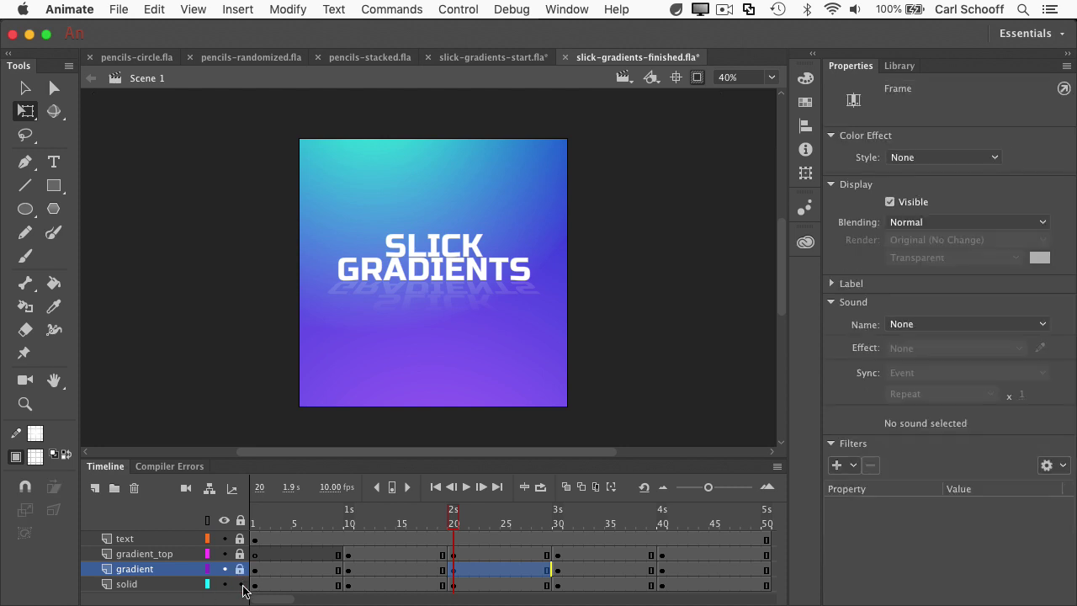
pyautogui.click(481, 392)
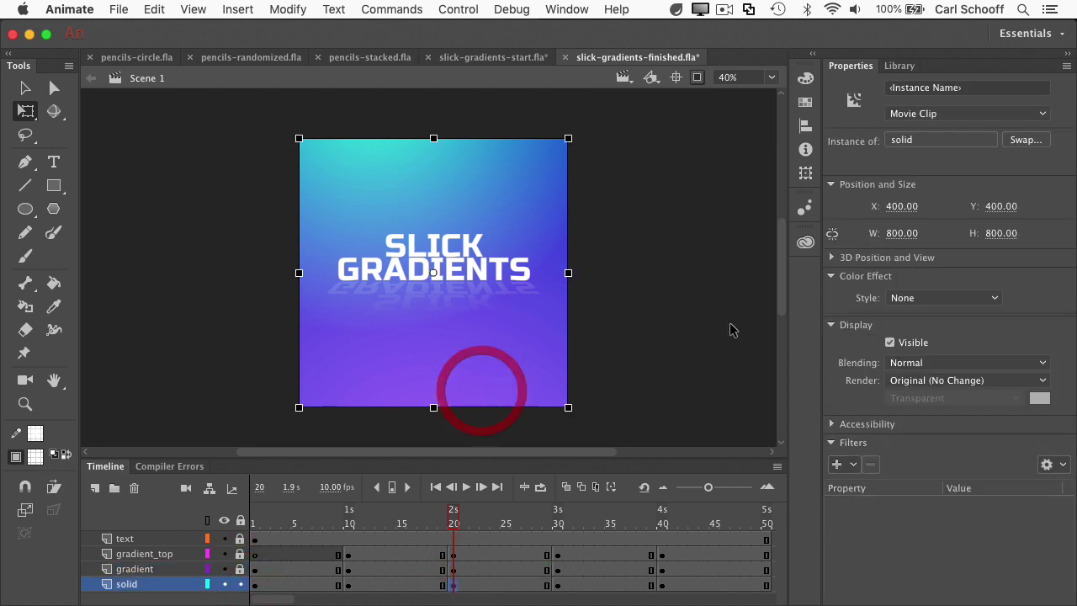
pyautogui.click(995, 298)
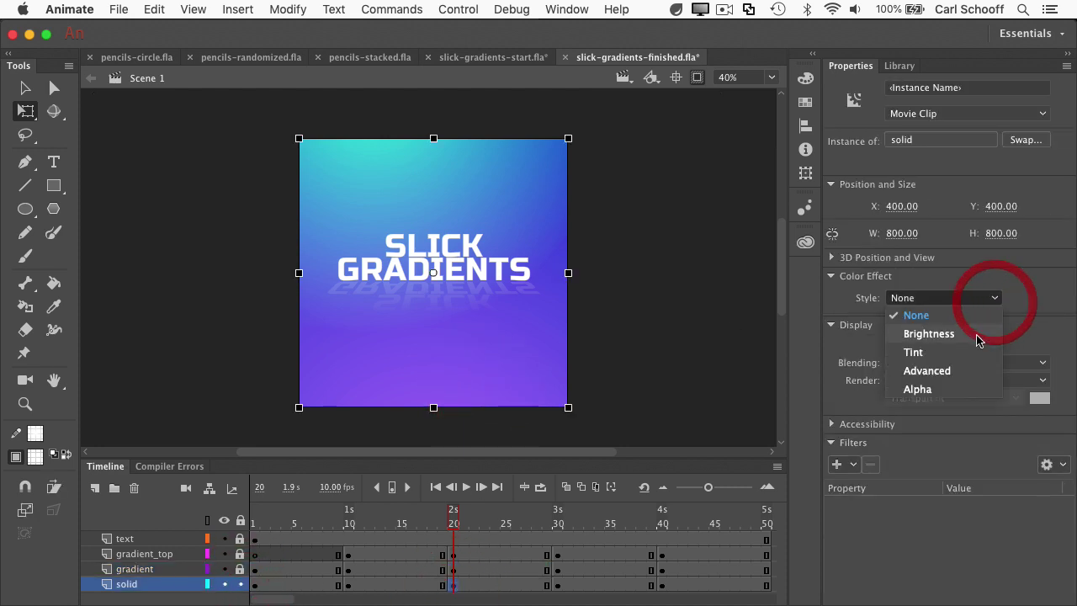
pyautogui.click(914, 352)
pyautogui.click(1027, 298)
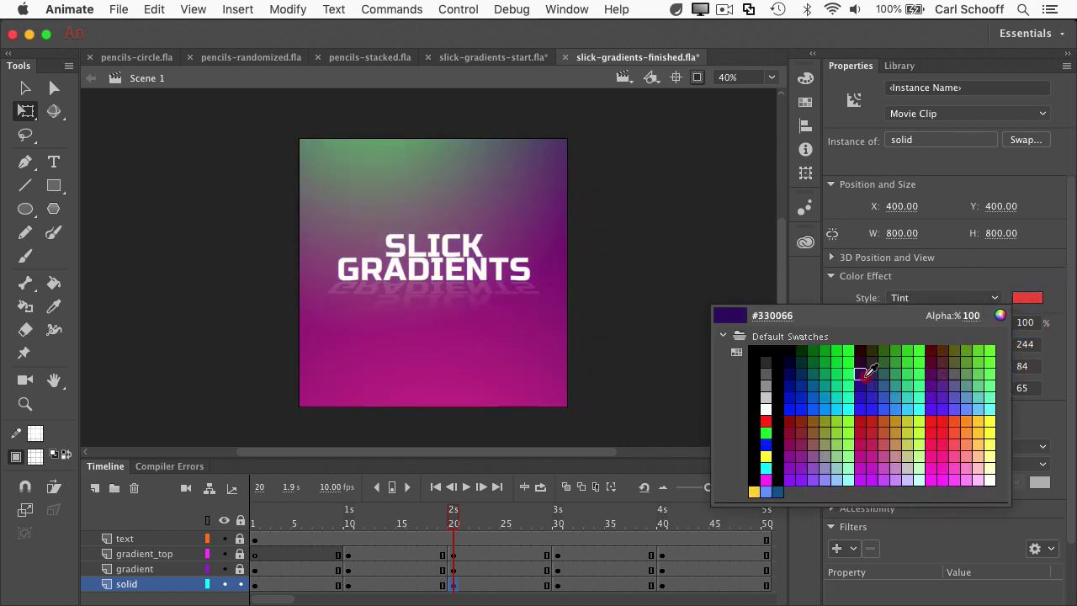
pyautogui.click(868, 371)
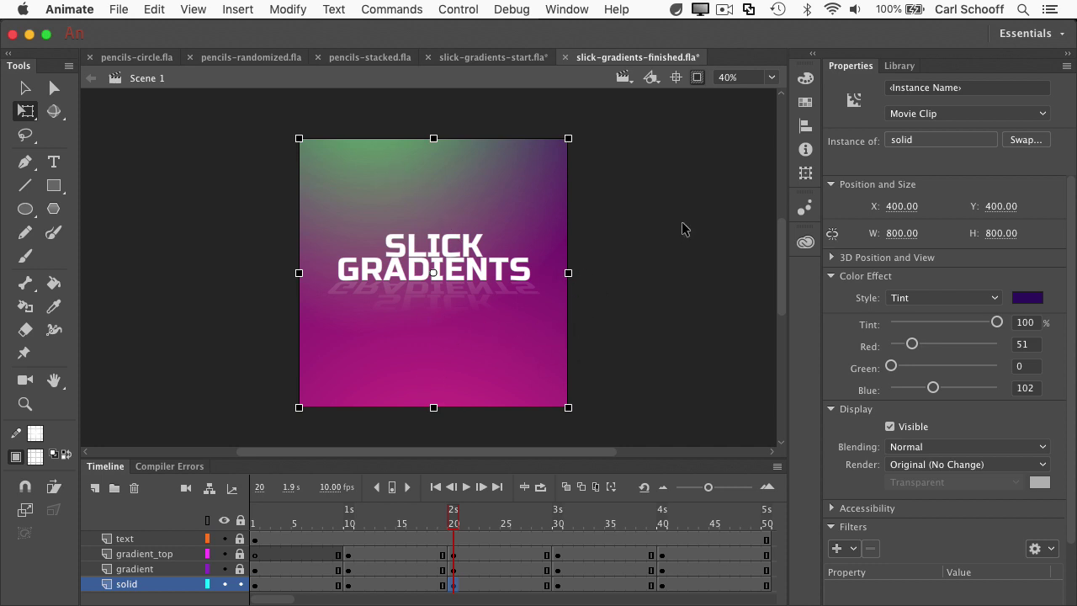
pyautogui.click(707, 217)
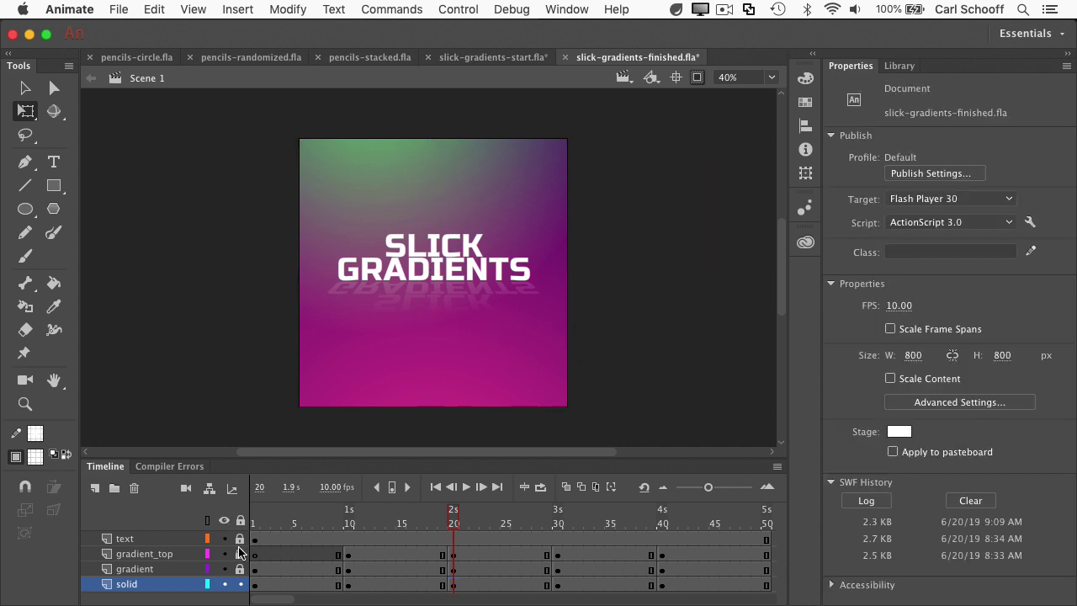
# - Unlock gradient_top, lock solid, and give the top glow a purple tint swatch
pyautogui.keyDown('alt'); pyautogui.click(240, 555); pyautogui.keyUp('alt')
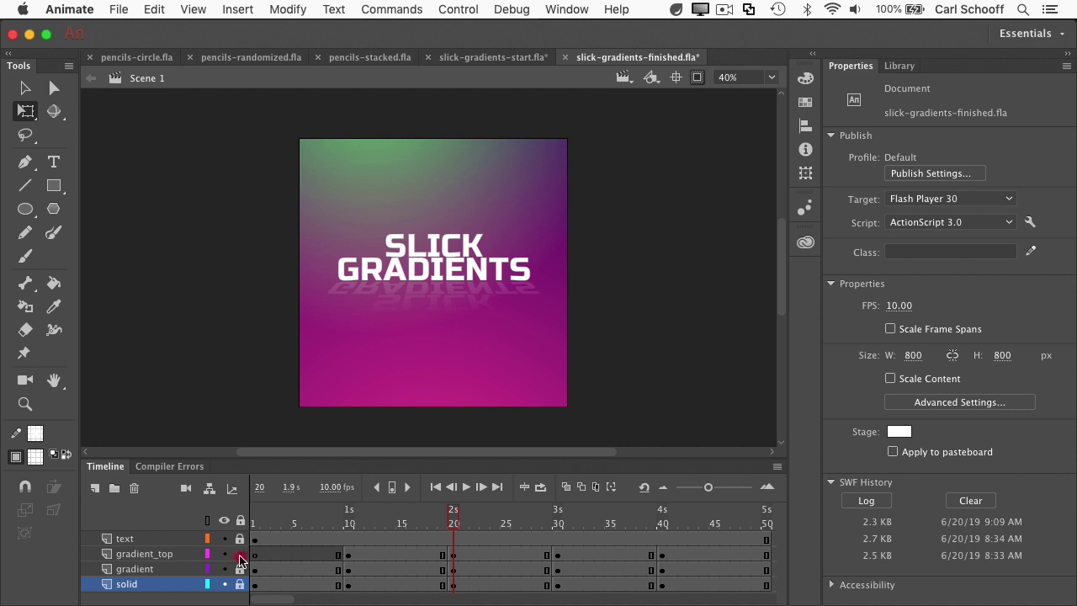
pyautogui.click(365, 199)
pyautogui.click(1028, 297)
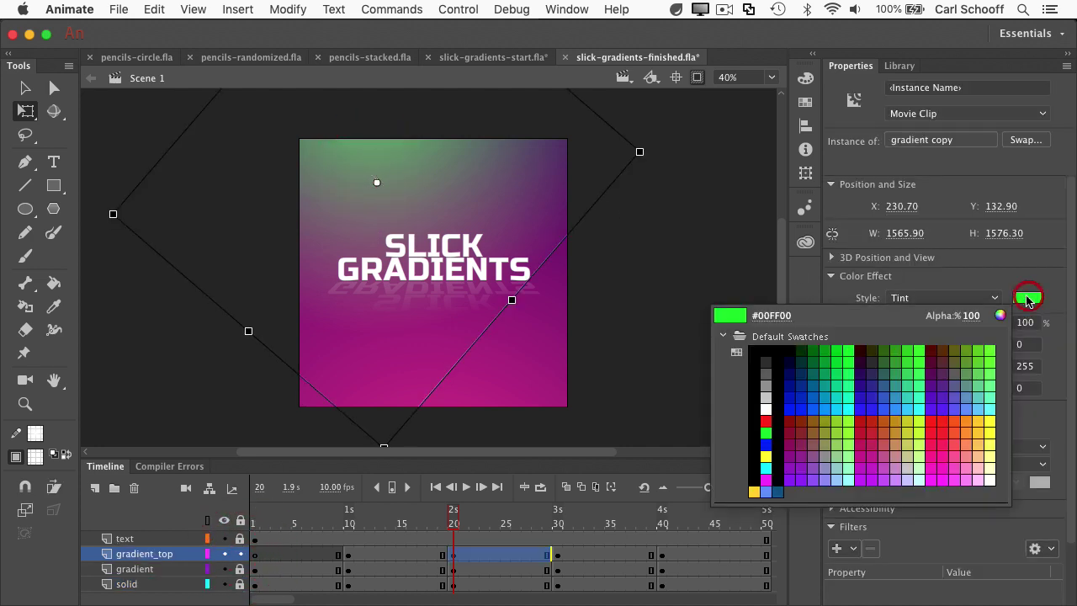
pyautogui.click(953, 410)
pyautogui.click(673, 297)
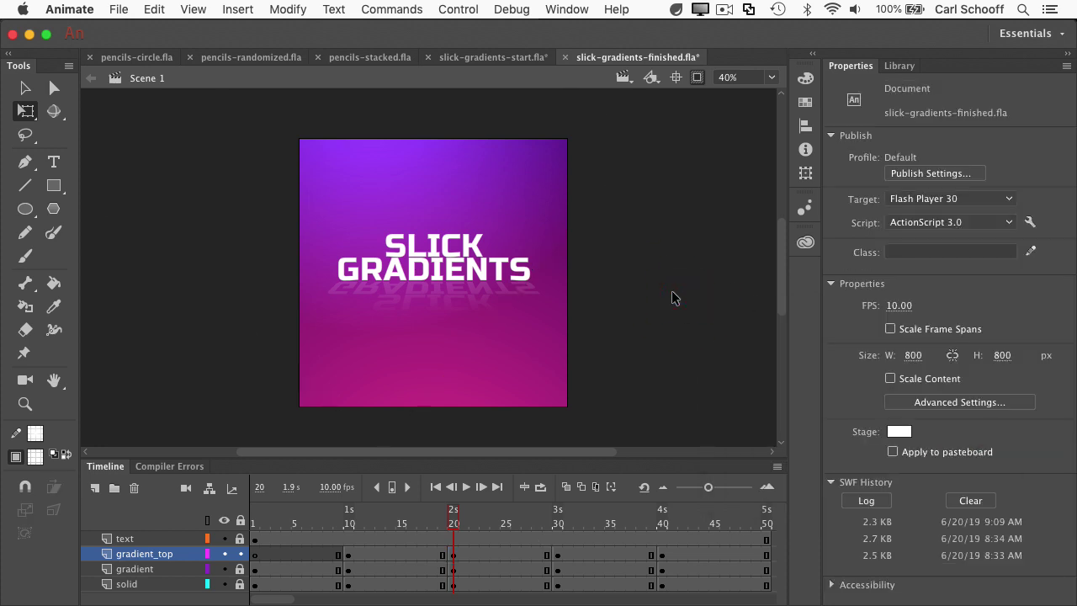
pyautogui.press('super+equal')
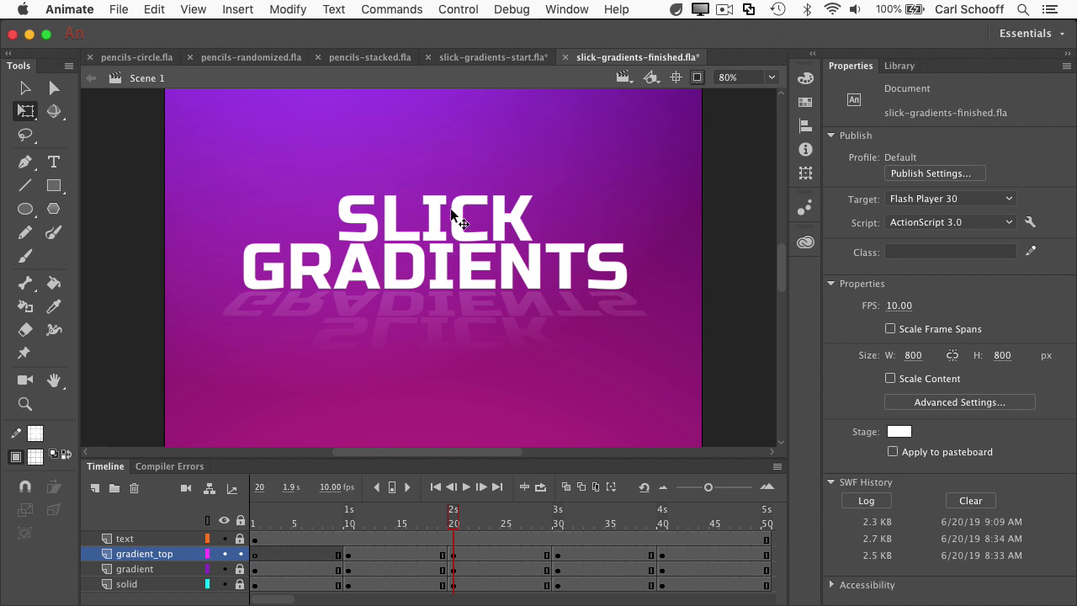
pyautogui.press('super+minus')
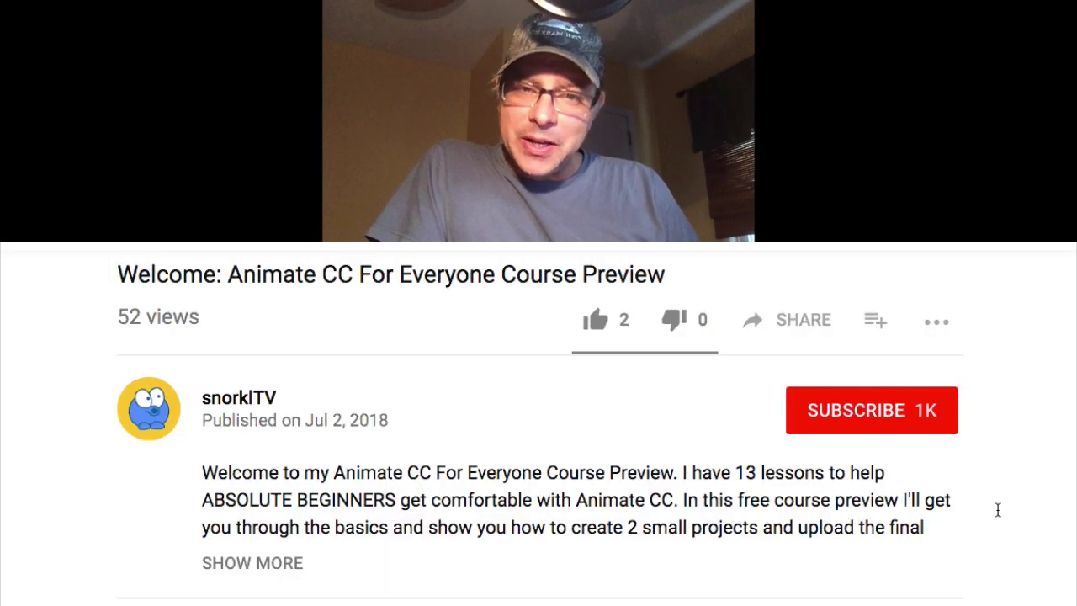
# - Like the Animate CC course preview, subscribe to its channel and enable all notifications
pyautogui.click(599, 327)
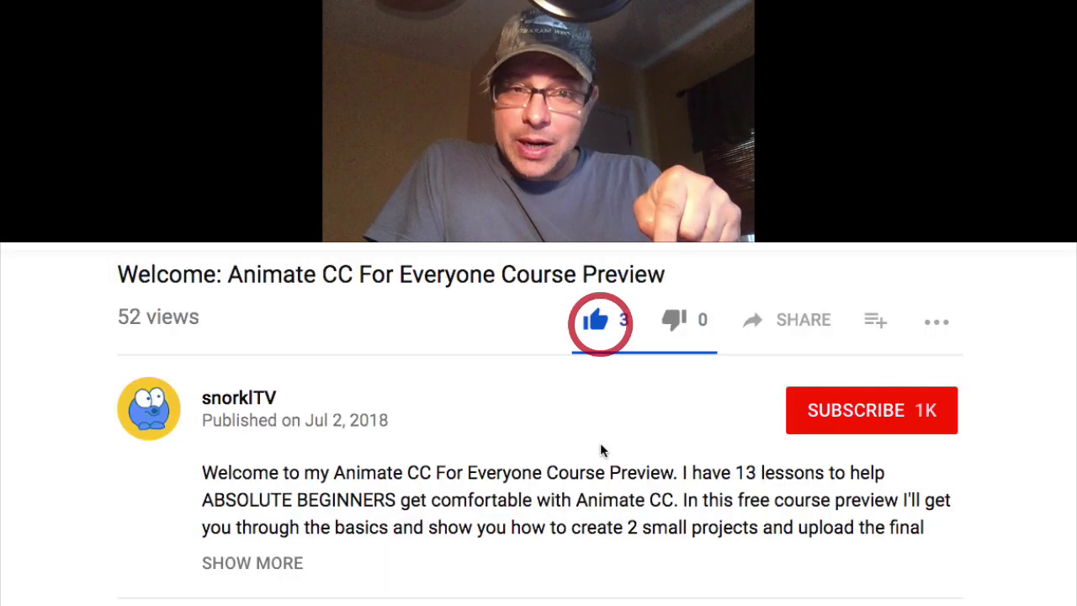
pyautogui.click(856, 409)
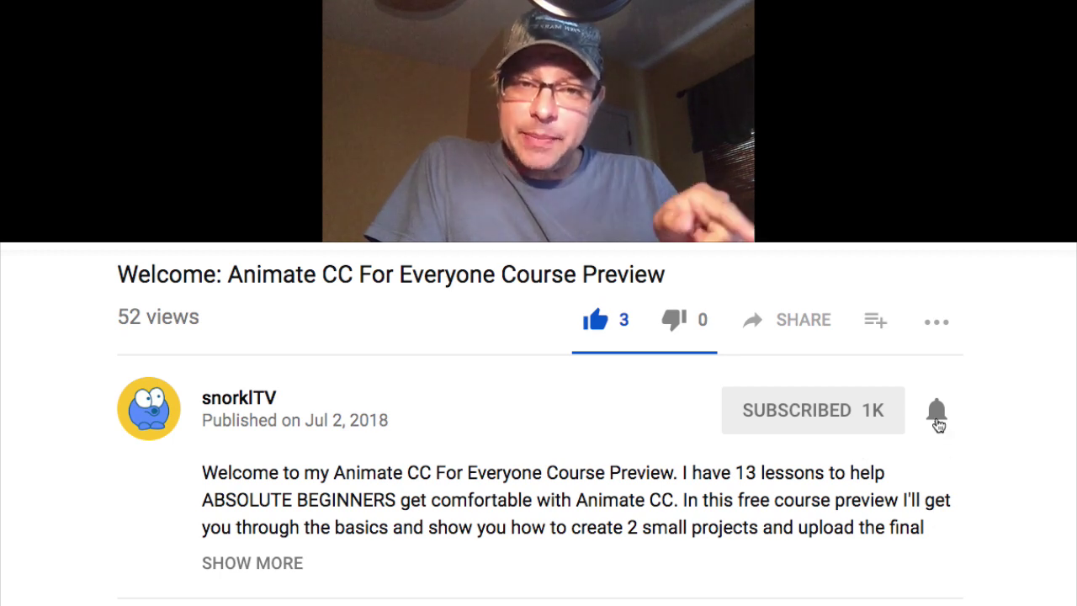
pyautogui.click(938, 421)
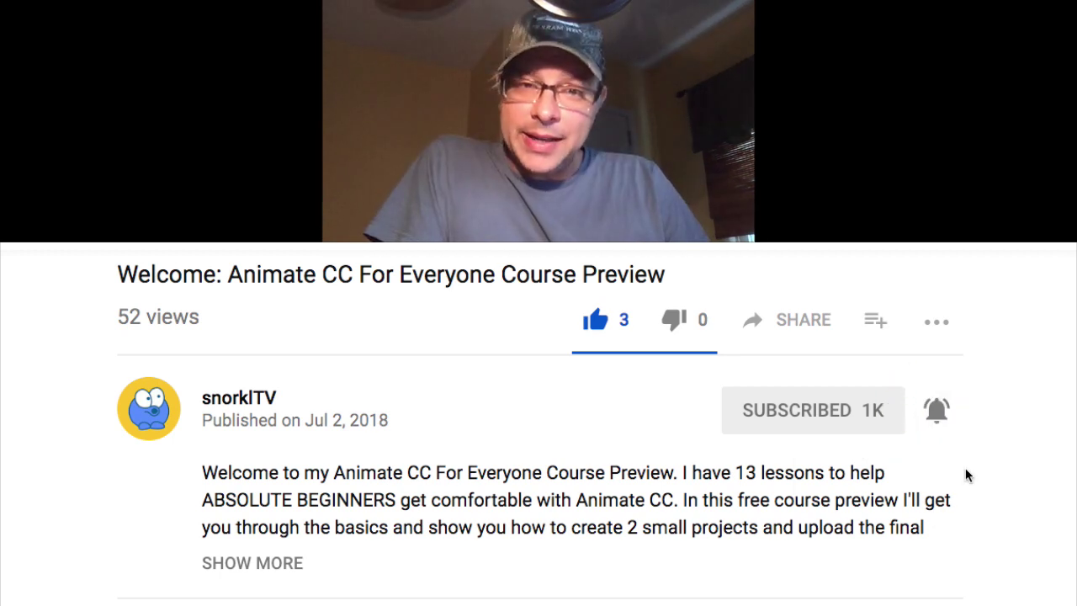